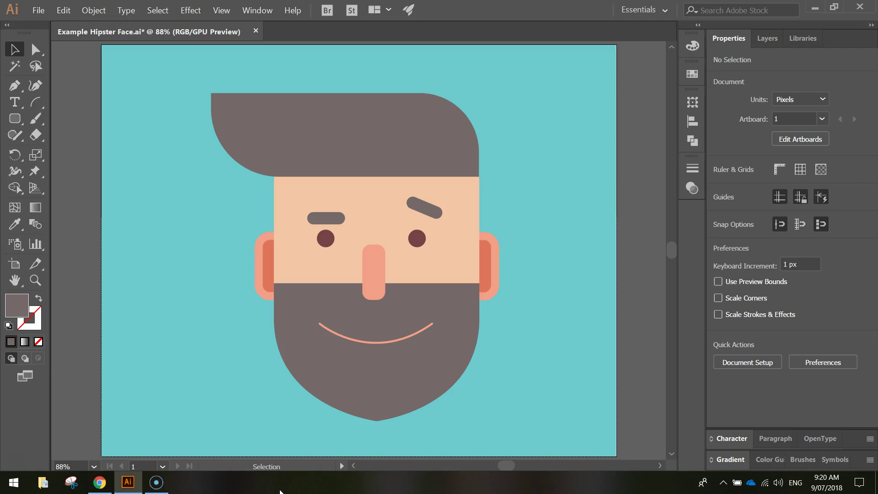
Create a new document from the Web preset sized 1280 x 1024 px in landscape orientation
click(33, 9)
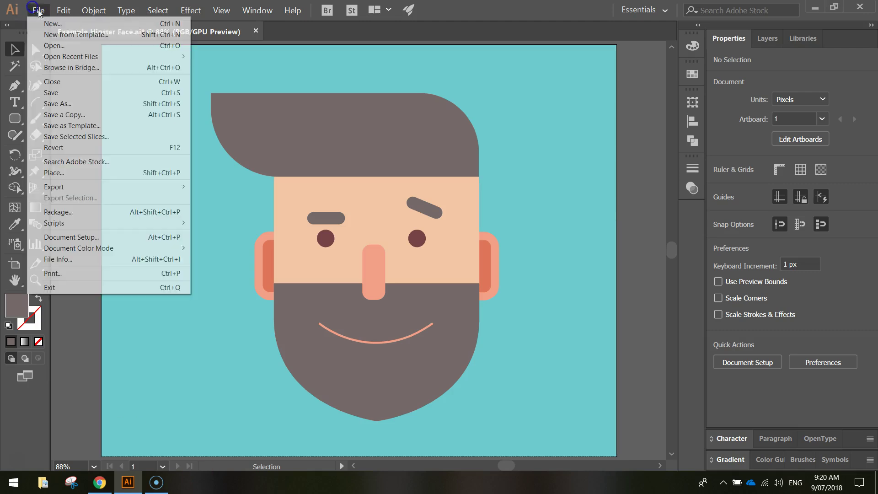
click(76, 24)
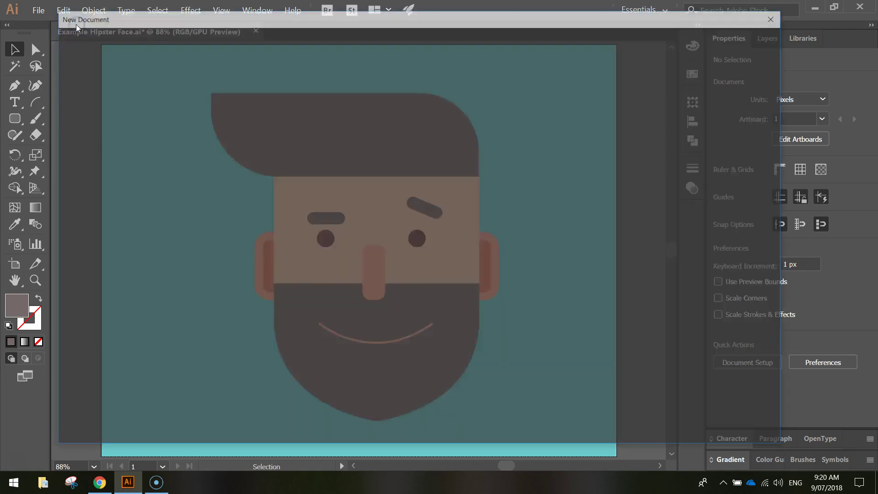
click(412, 41)
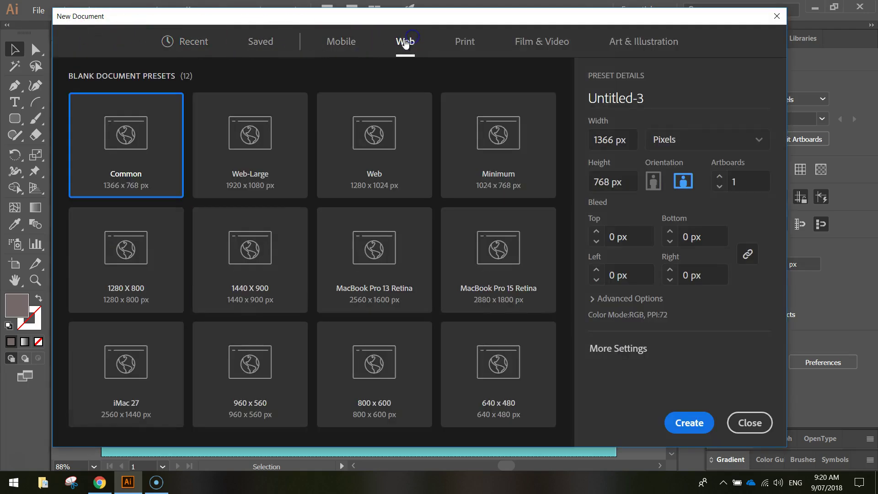
click(377, 136)
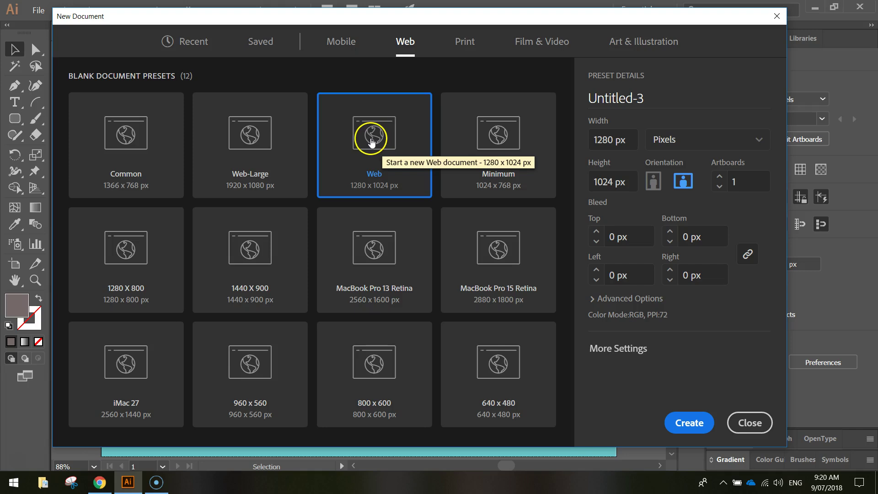
click(592, 139)
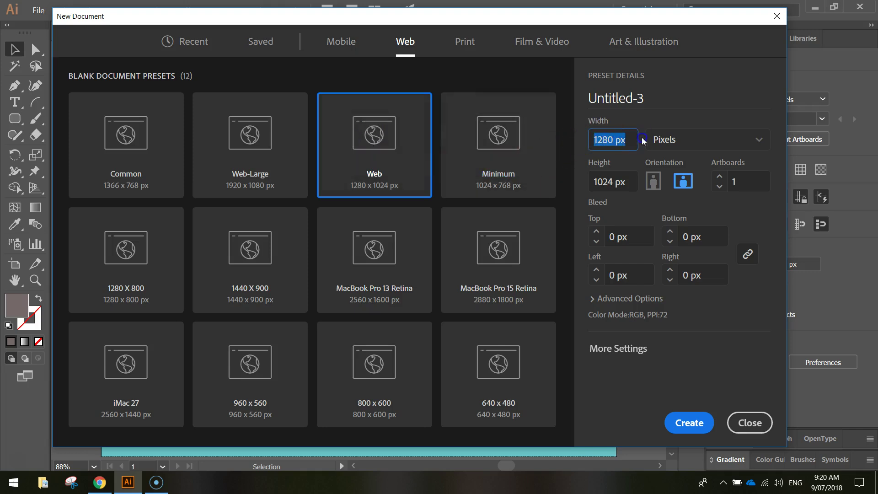
click(591, 181)
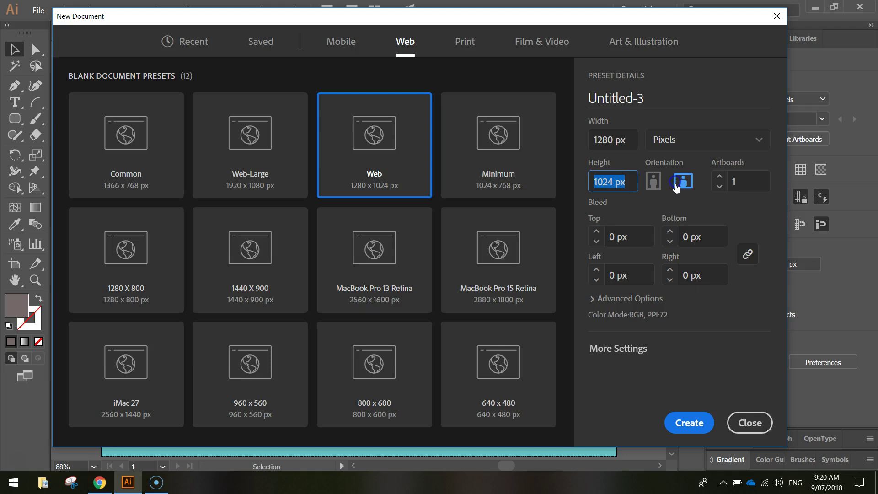
click(689, 417)
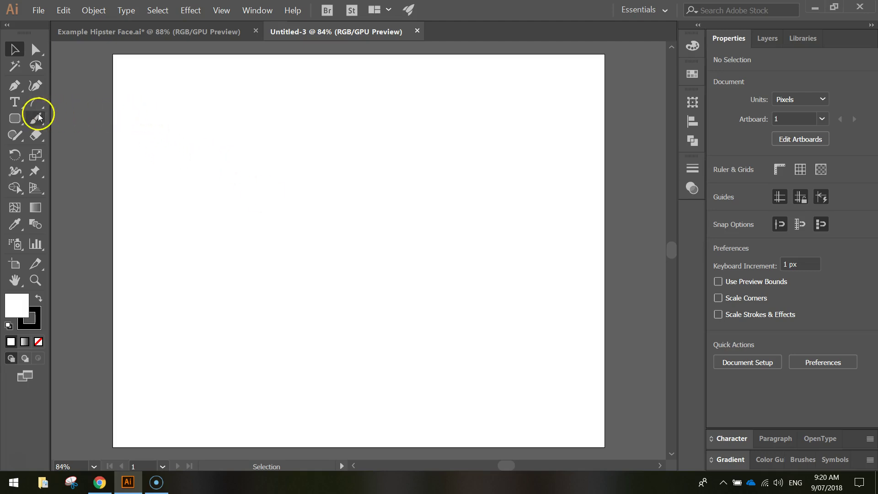
Activate the Rounded Rectangle tool and set the stroke to none
drag(15, 119, 73, 136)
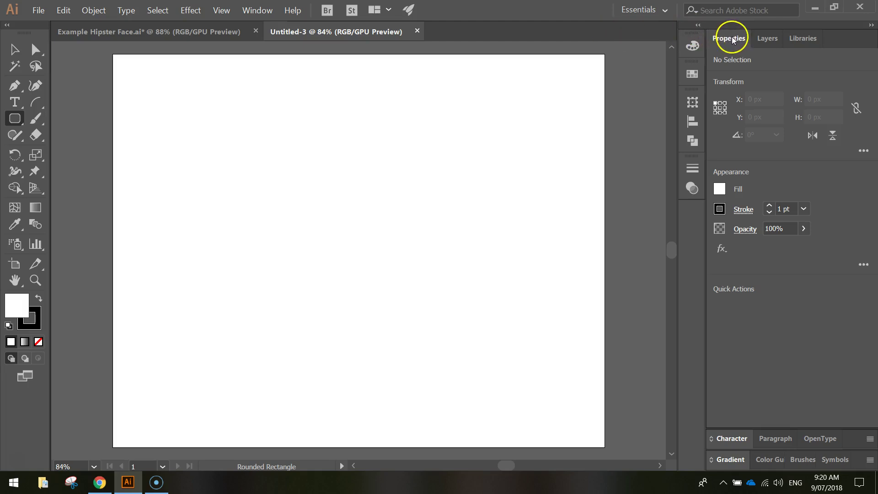
click(262, 10)
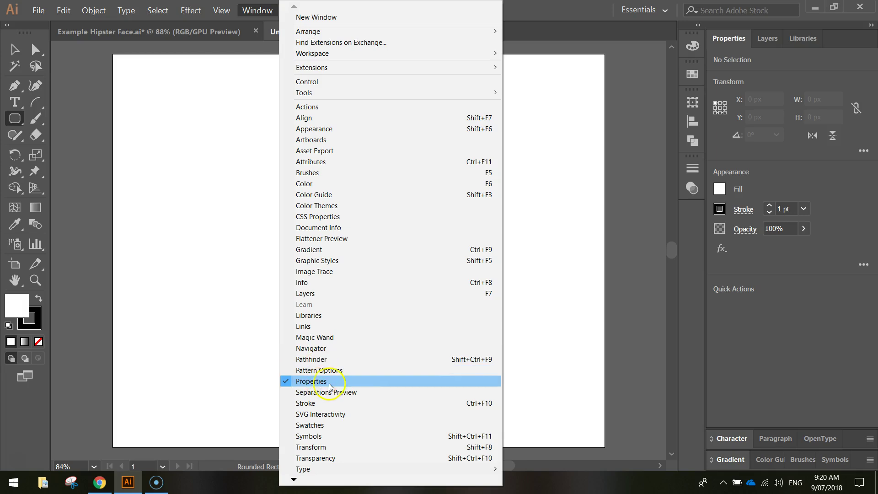
click(731, 40)
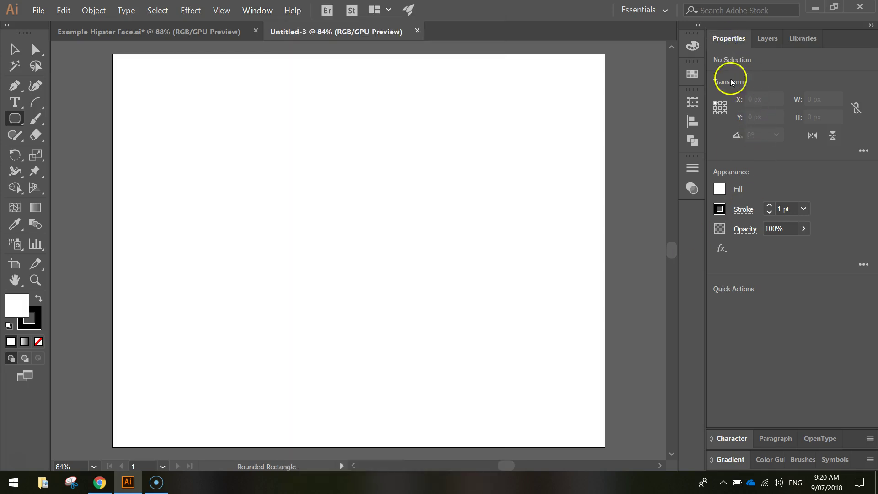
click(719, 209)
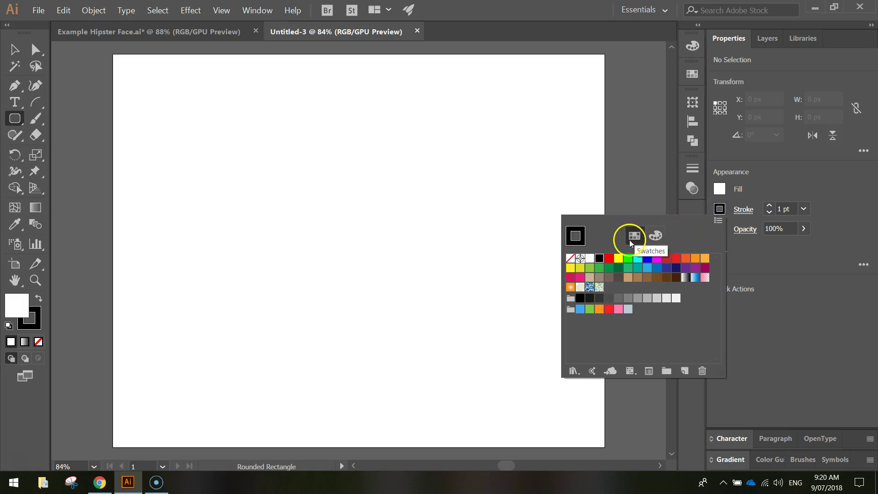
click(571, 259)
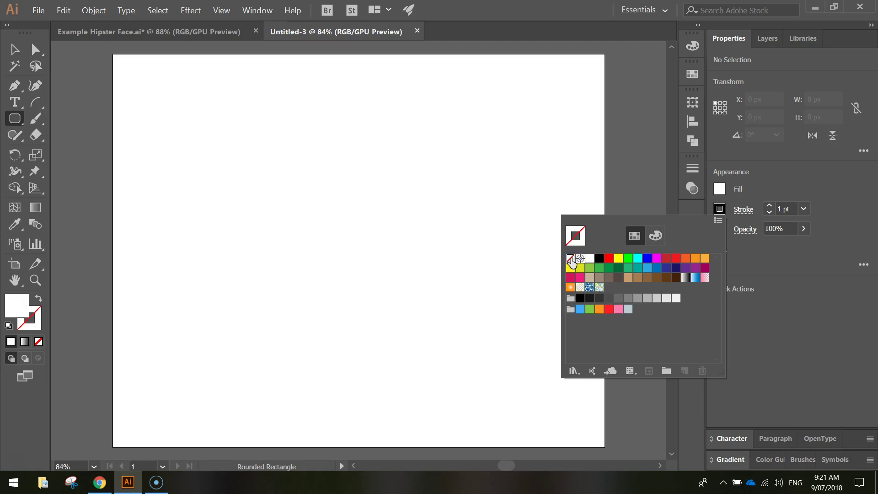
click(781, 189)
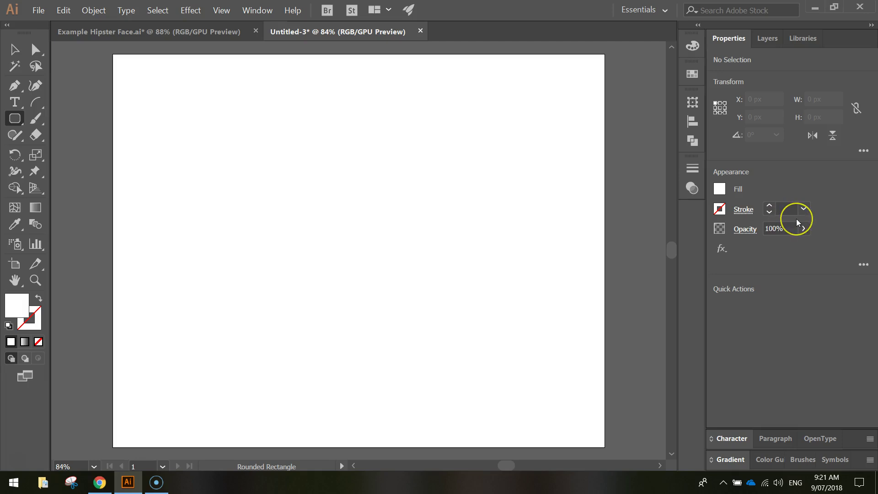
Set the fill colour to hex 756969
click(721, 190)
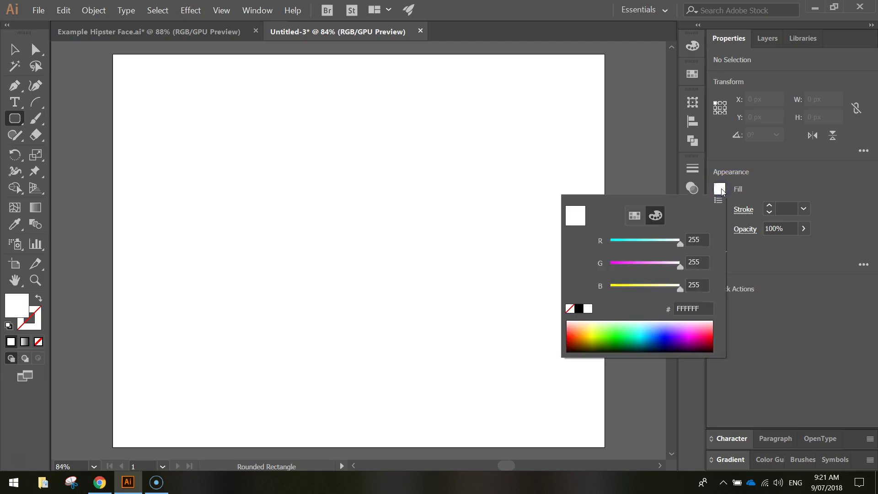
click(641, 219)
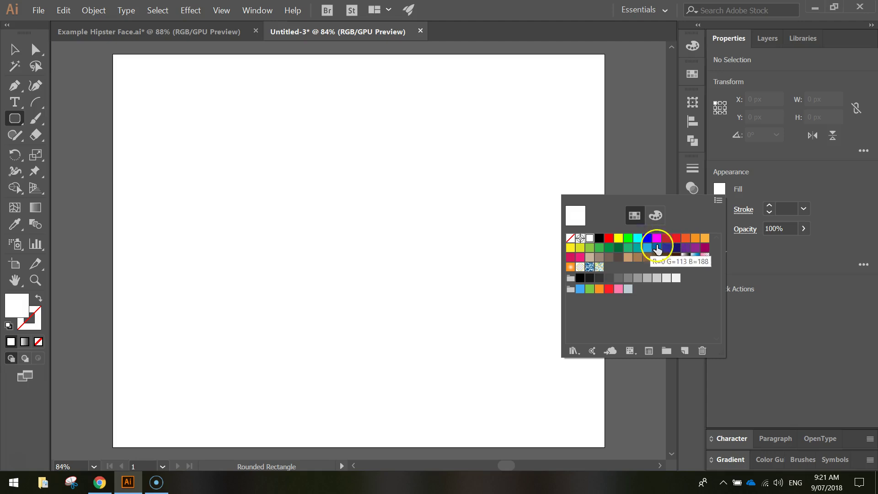
click(657, 217)
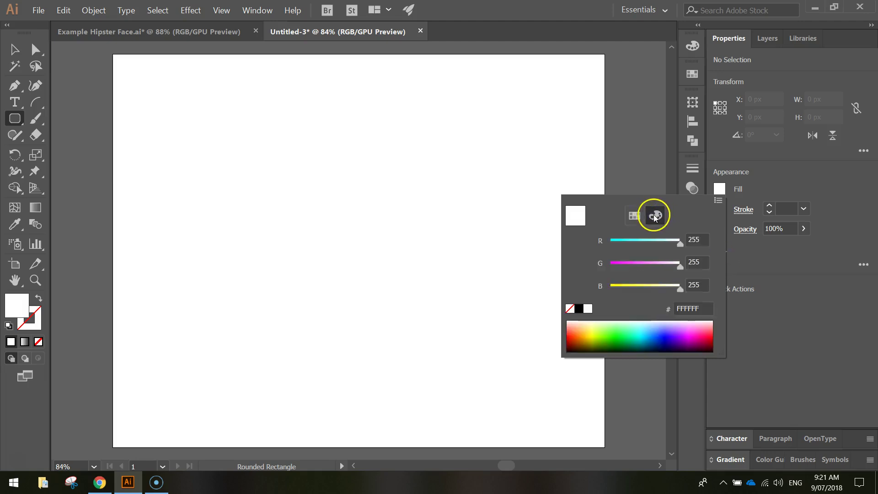
click(686, 307)
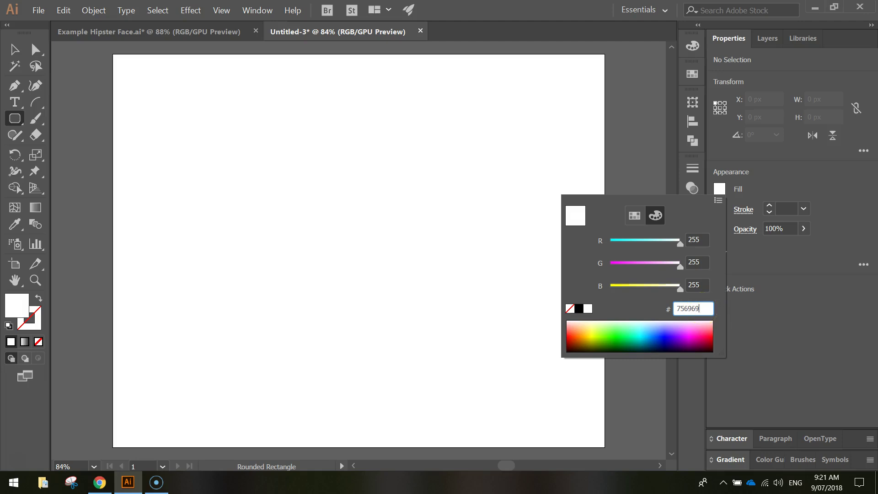
text(756969)
key(Tab)
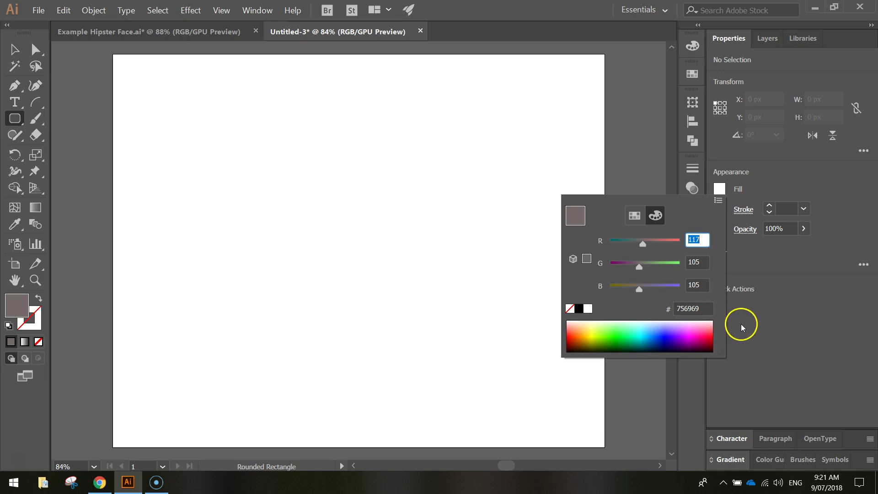
click(740, 325)
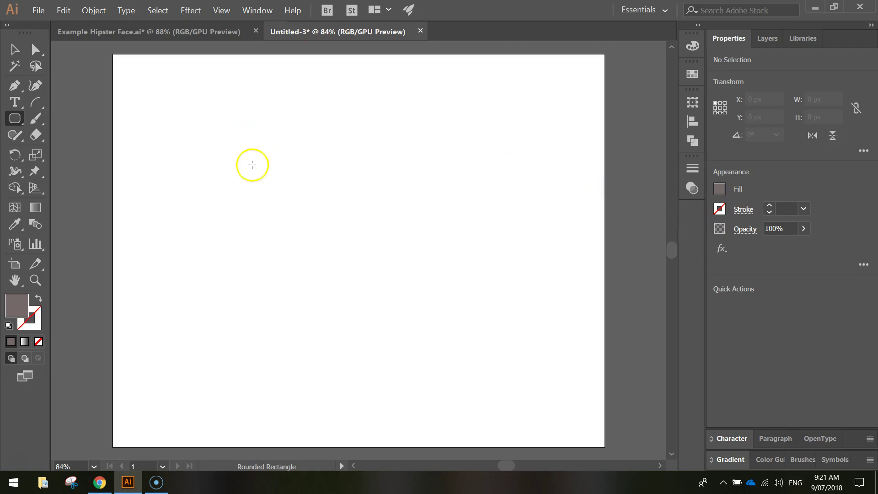
Draw an upright rounded rectangle about 444 x 591 px and move it to the artboard's centre, at about X 418, Y 257 px
drag(250, 168, 421, 395)
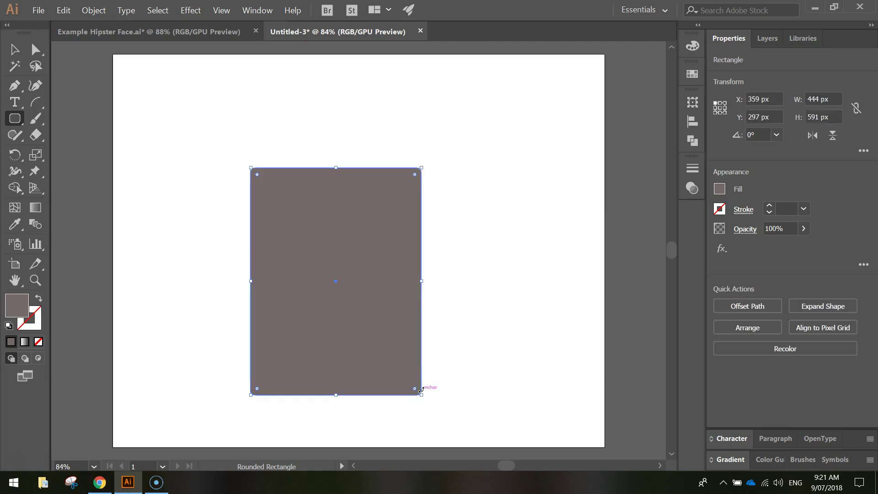
click(15, 50)
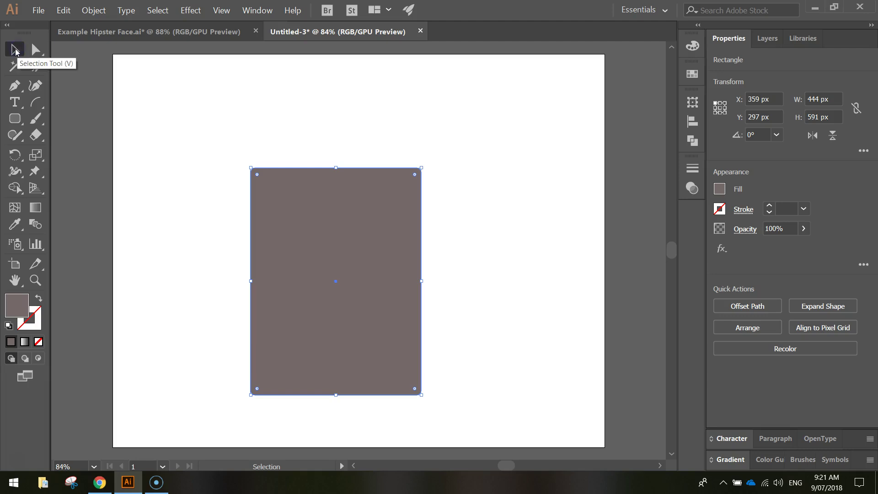
drag(317, 212, 339, 197)
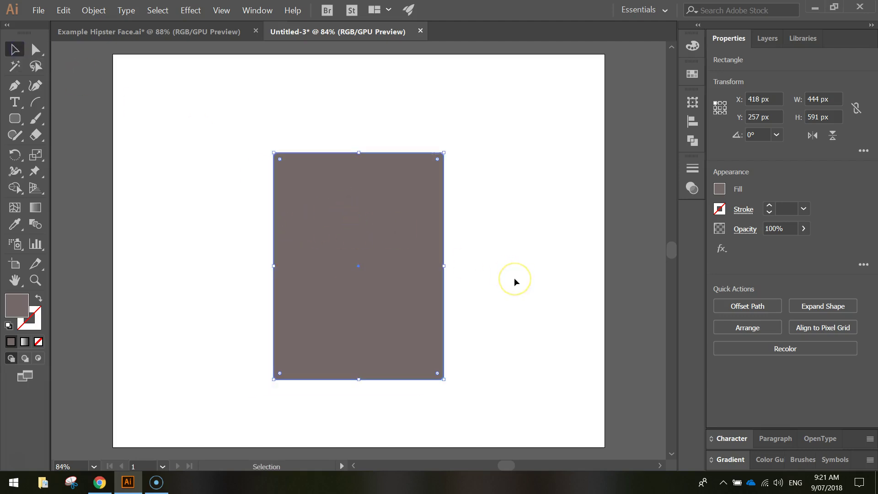
Round only the rectangle's two bottom corners to the maximum radius so they form a semicircular chin
click(35, 50)
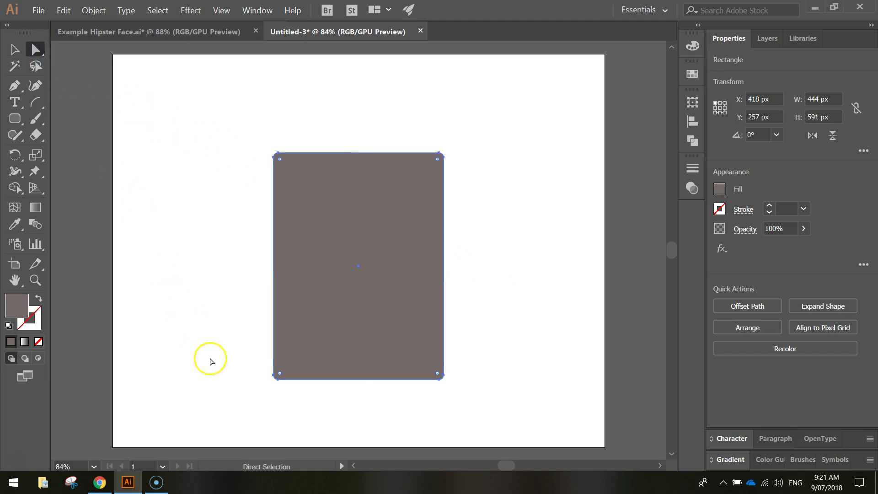
drag(237, 412, 494, 341)
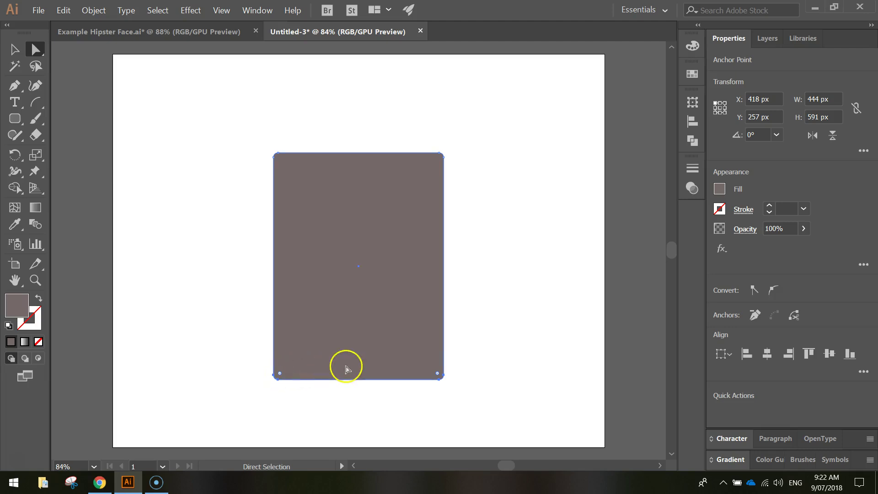
click(437, 374)
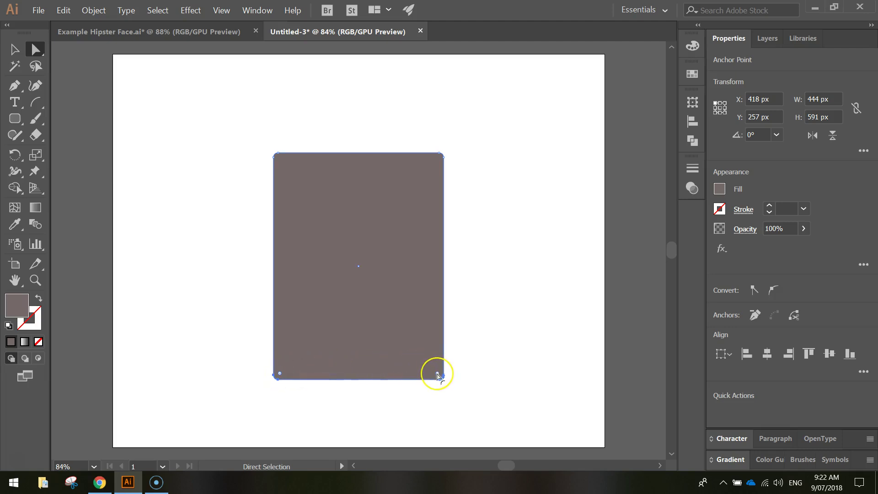
drag(437, 374, 383, 232)
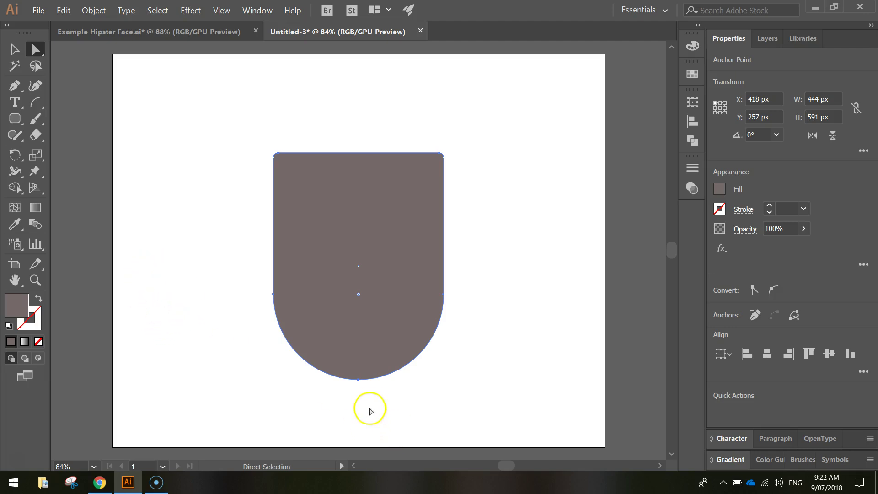
Shorten the right direction handle of the chin's bottom anchor point horizontally, keeping it close to the anchor
alt+scroll(357, 394, up, 1)
alt+scroll(358, 396, up, 2)
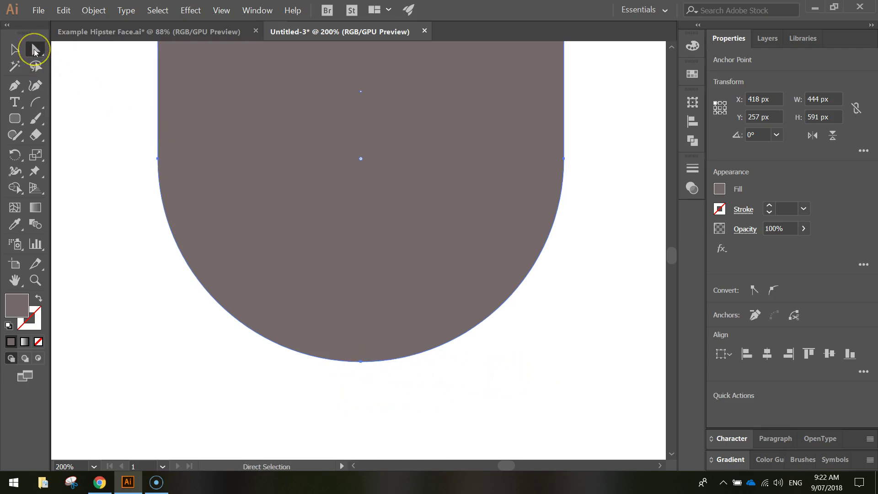
click(361, 361)
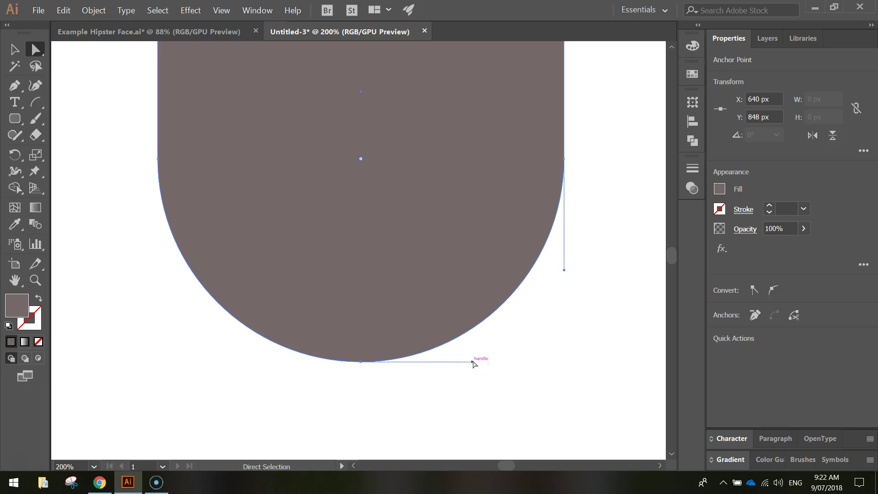
drag(473, 362, 470, 361)
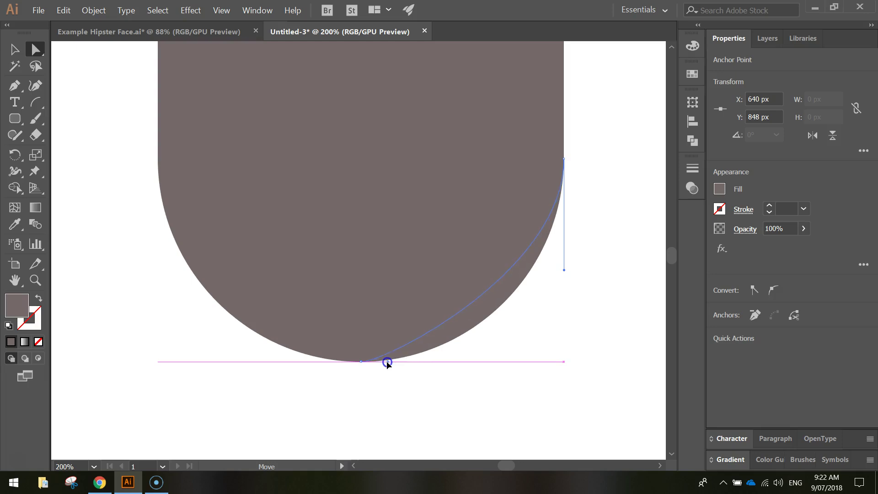
drag(385, 361, 382, 361)
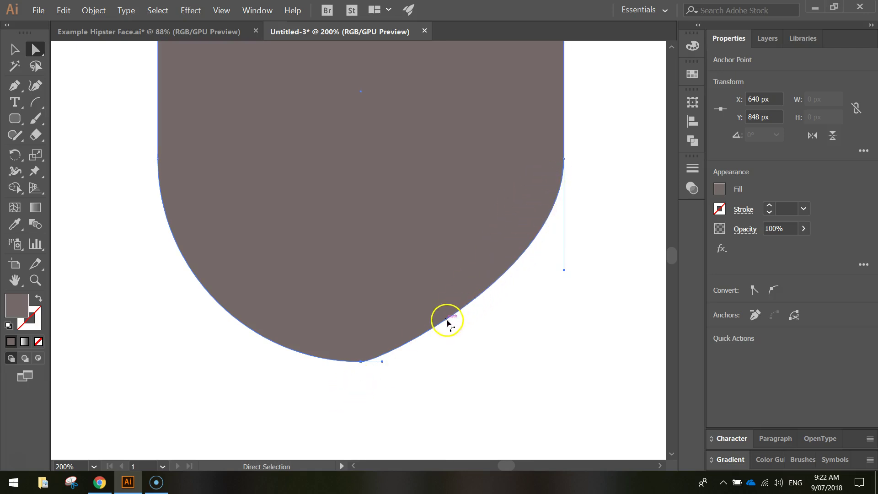
Shorten the left direction handle of the chin's bottom anchor horizontally, keeping it close to the anchor to match the right side
click(359, 371)
click(333, 320)
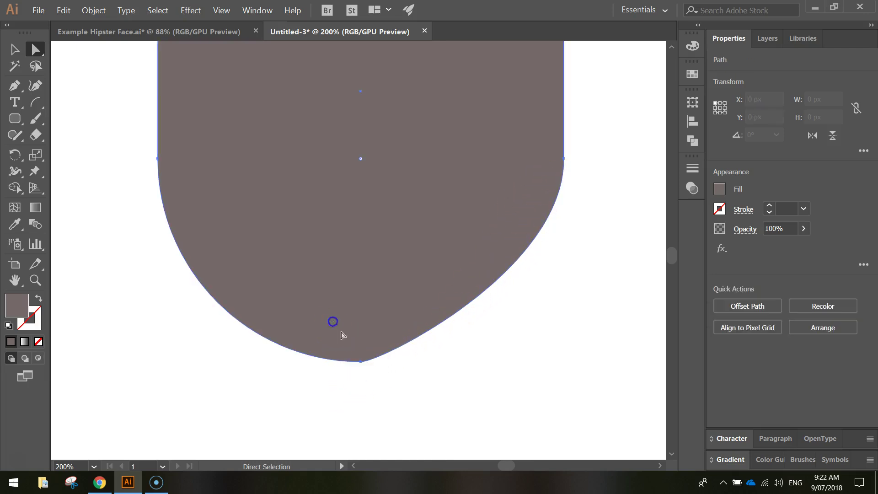
click(361, 362)
click(354, 362)
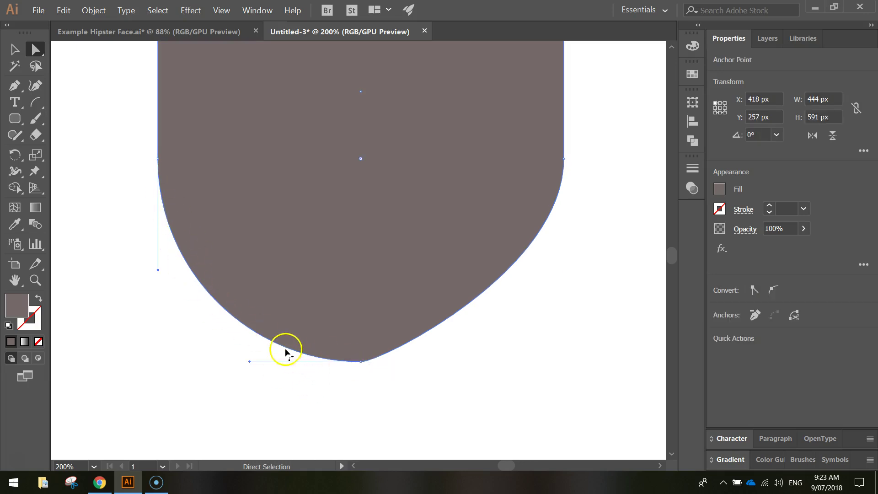
click(364, 368)
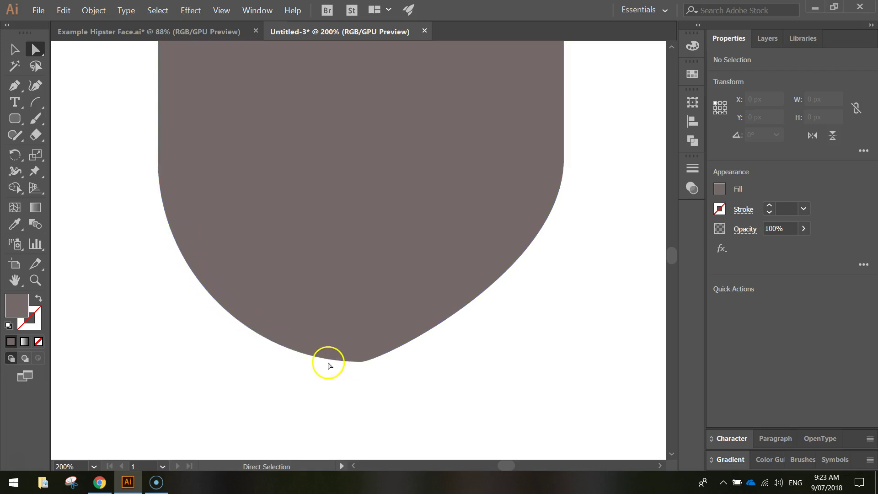
click(329, 361)
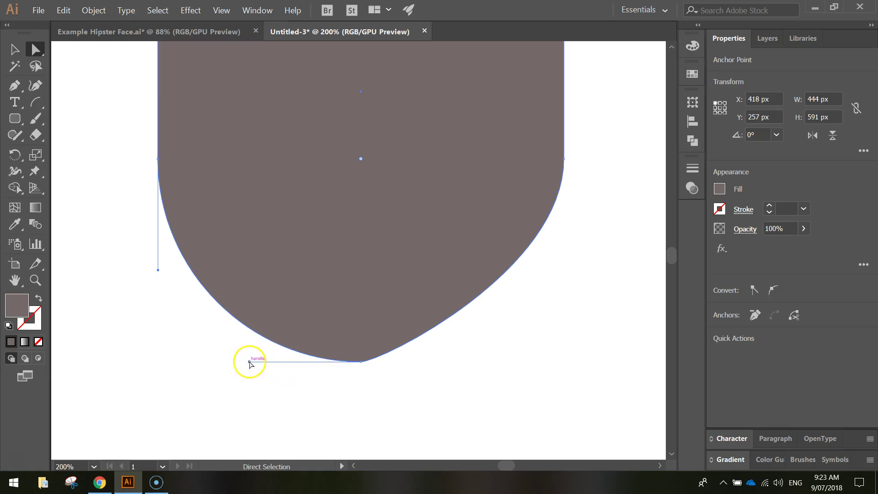
drag(249, 362, 301, 364)
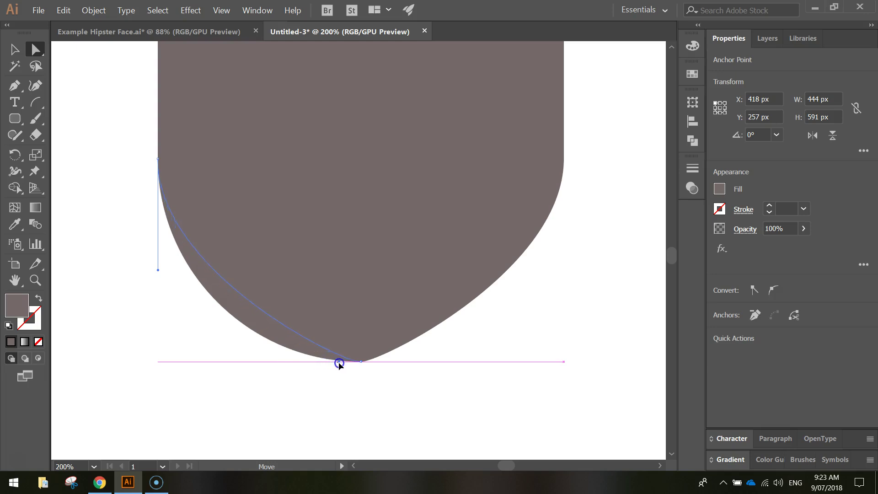
drag(342, 366, 343, 366)
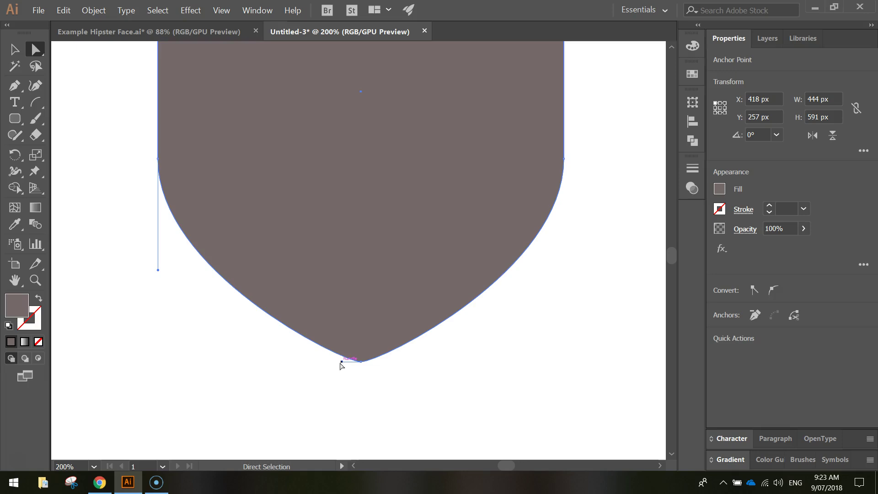
click(384, 356)
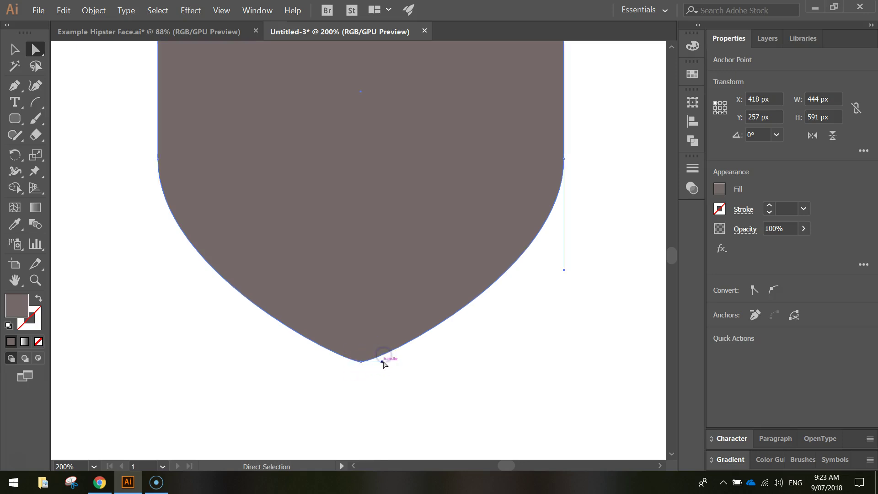
click(435, 364)
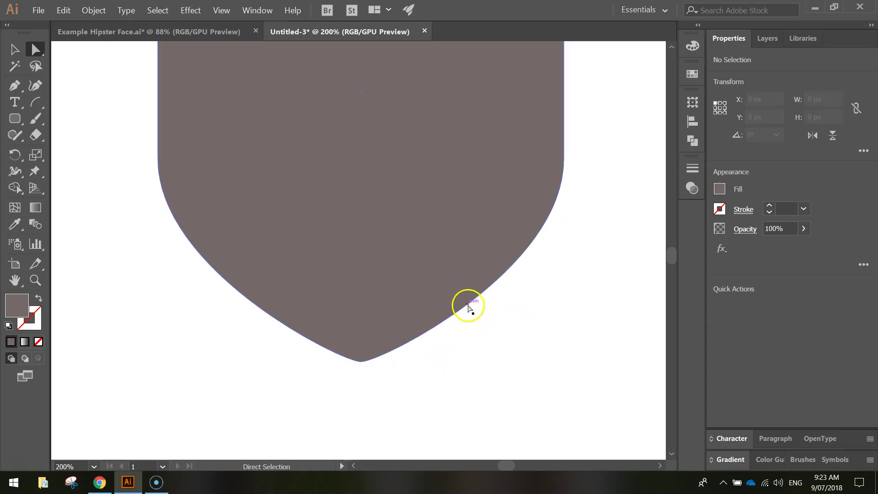
Lengthen the vertical direction handles of the right and left side anchors straight downward to fill out both lower curves of the beard
click(425, 334)
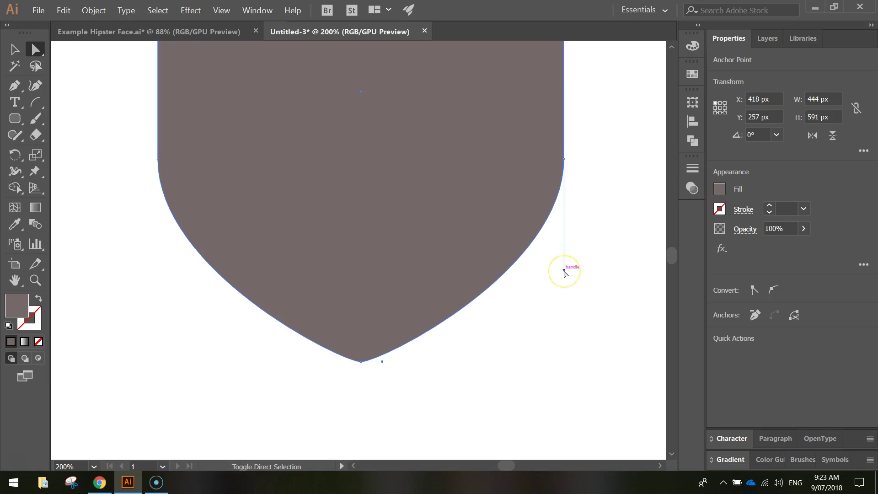
drag(564, 271, 575, 337)
click(519, 384)
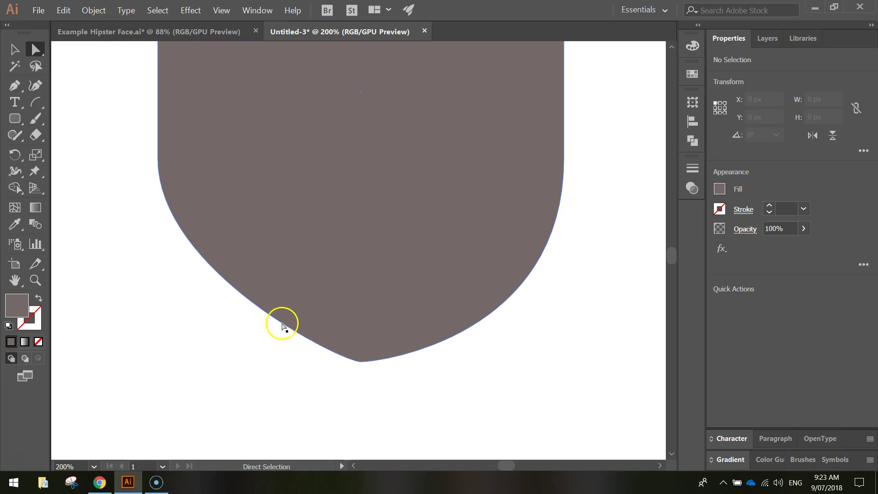
click(261, 307)
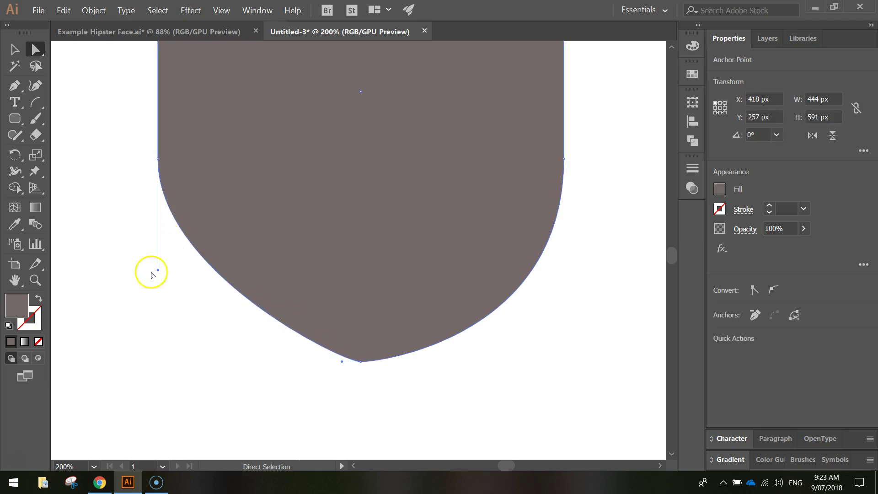
drag(158, 274, 166, 332)
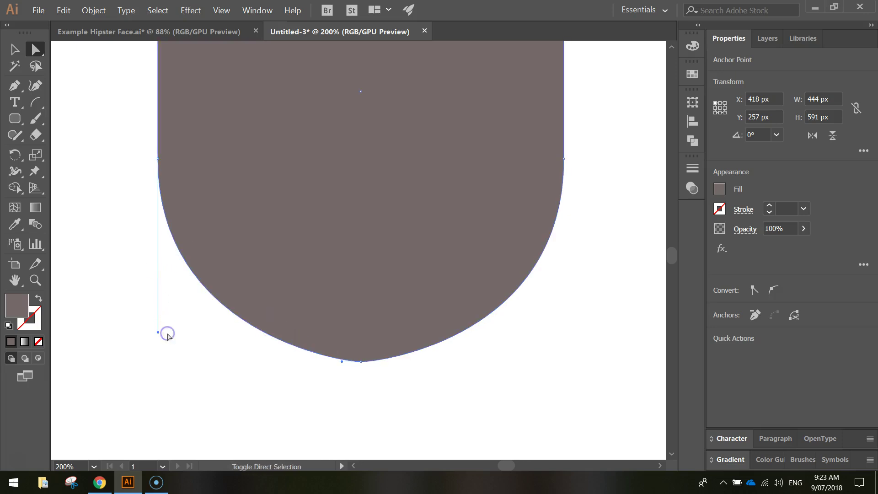
click(293, 360)
click(483, 306)
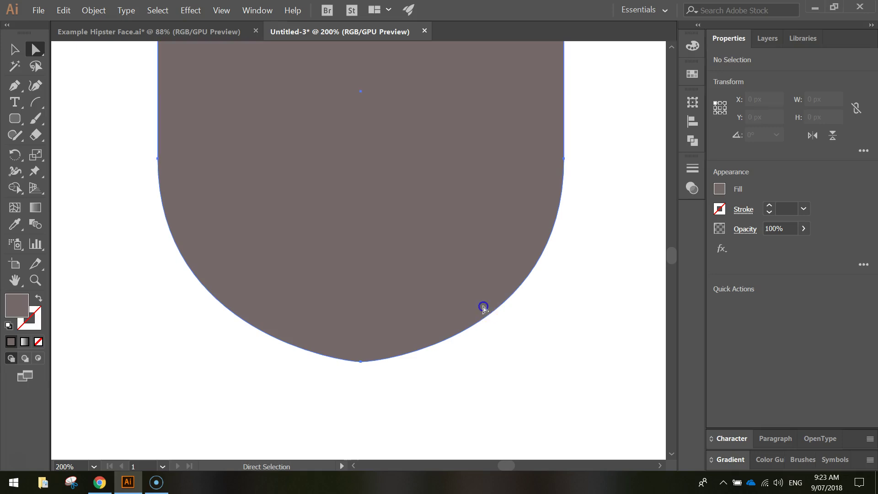
Shorten the chin anchor's right handle further and pull the right side anchor's vertical handle up slightly to sharpen the right curve
click(361, 361)
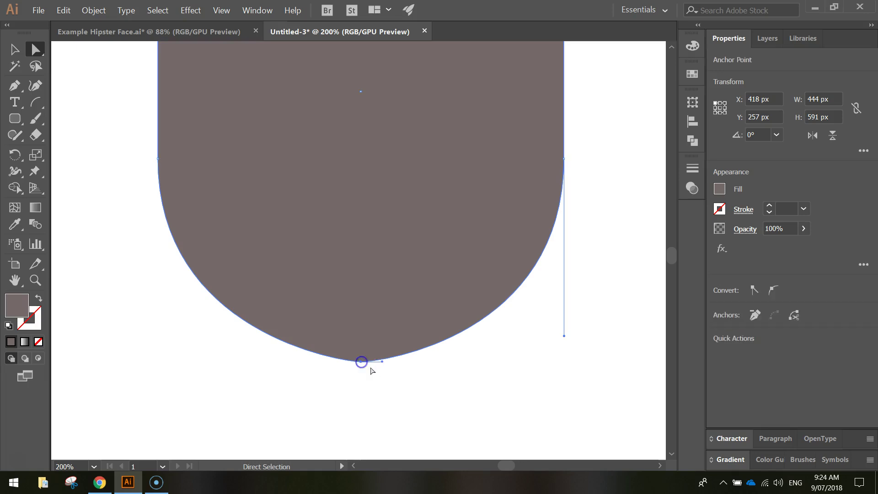
drag(381, 362, 370, 361)
click(349, 374)
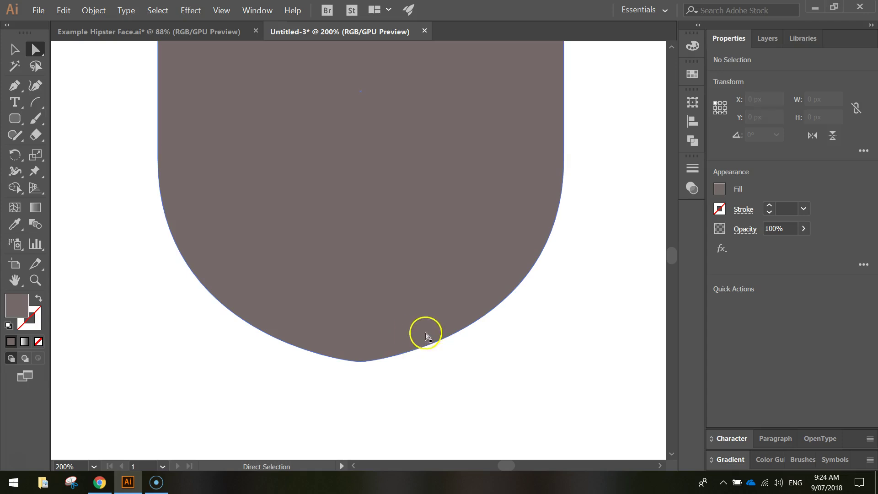
click(440, 344)
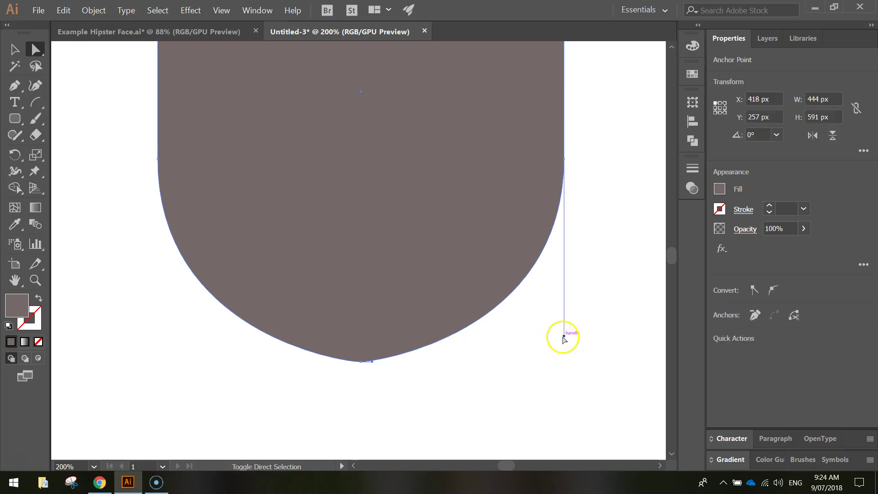
drag(563, 332, 560, 313)
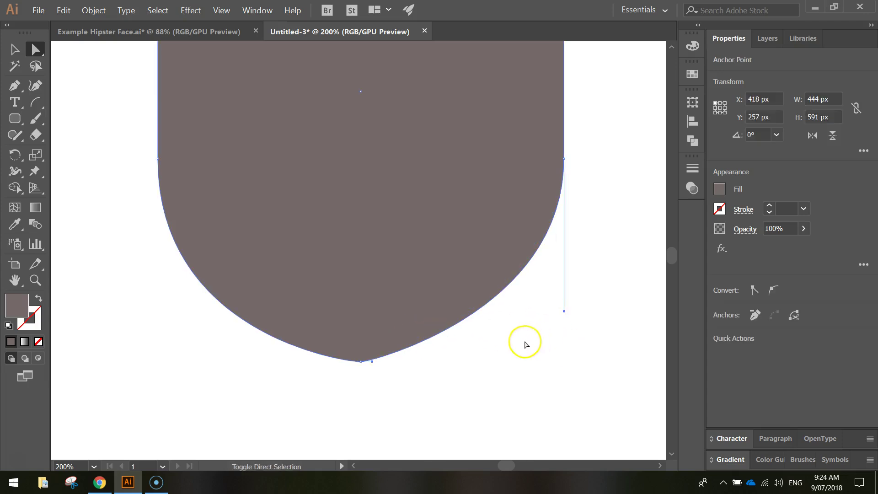
click(484, 349)
Shorten the chin anchor's left handle and the left side anchor's vertical handle so the left curve mirrors the right one
click(293, 346)
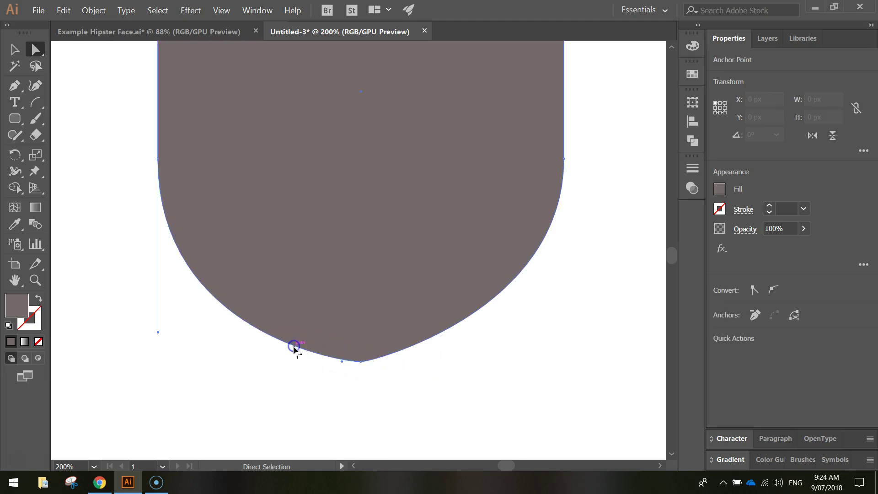
drag(341, 362, 160, 302)
key(ctrl+1)
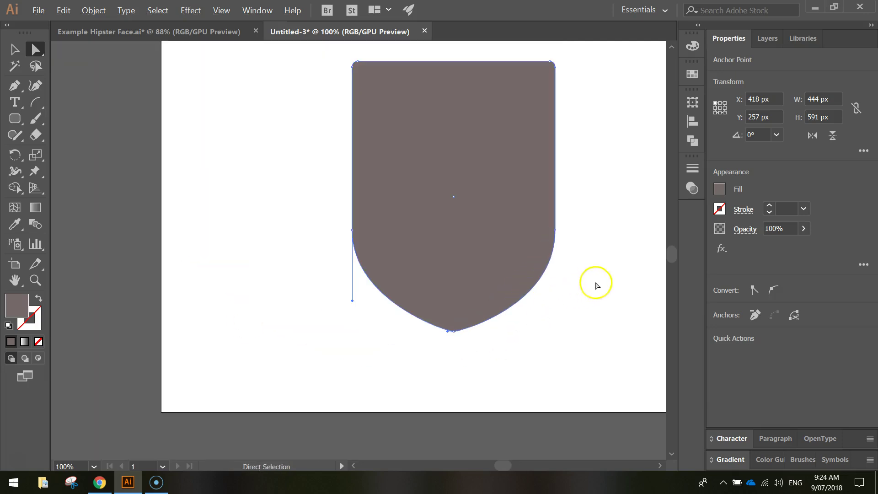
click(617, 299)
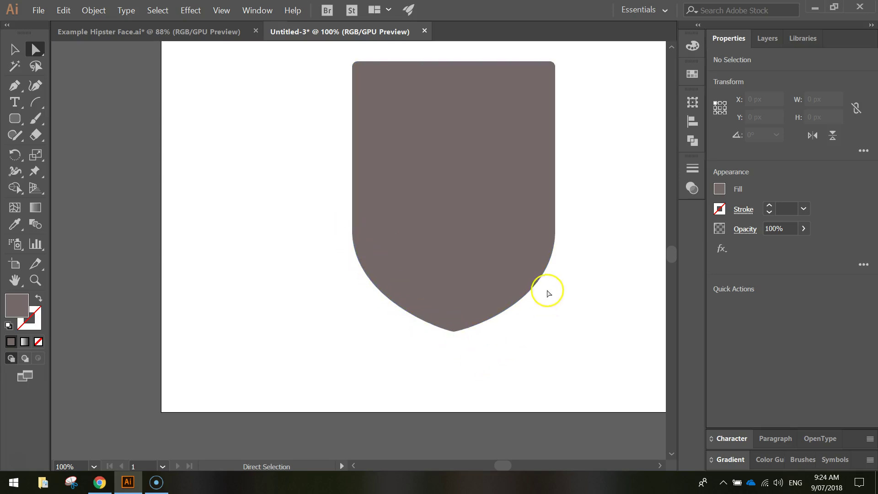
With nothing selected, choose the Rectangle tool and set the fill colour to hex f2c5a4
drag(594, 252, 516, 289)
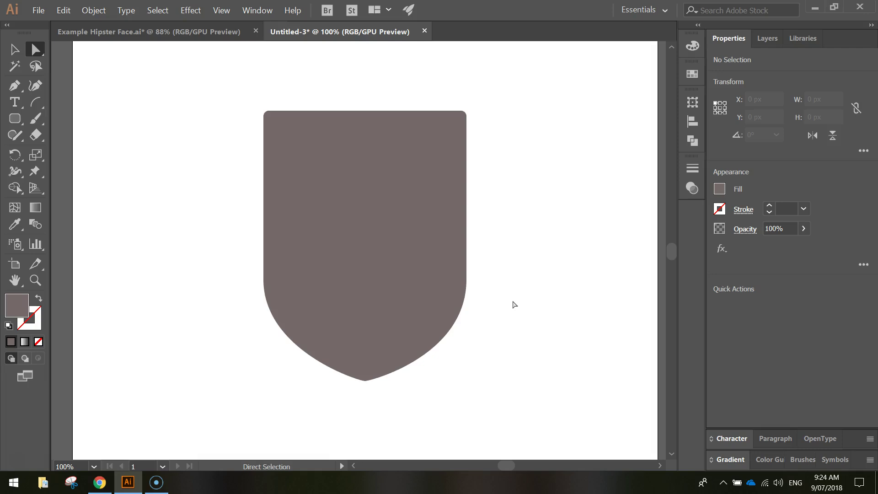
click(19, 123)
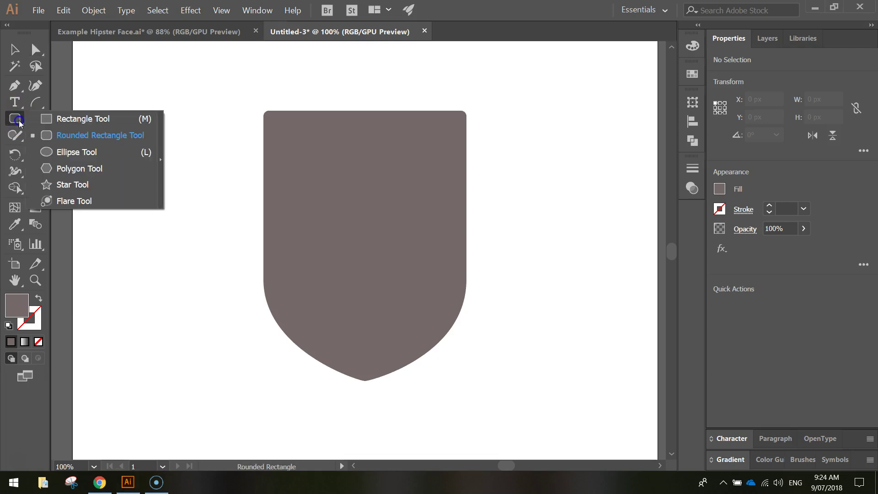
drag(20, 123, 69, 118)
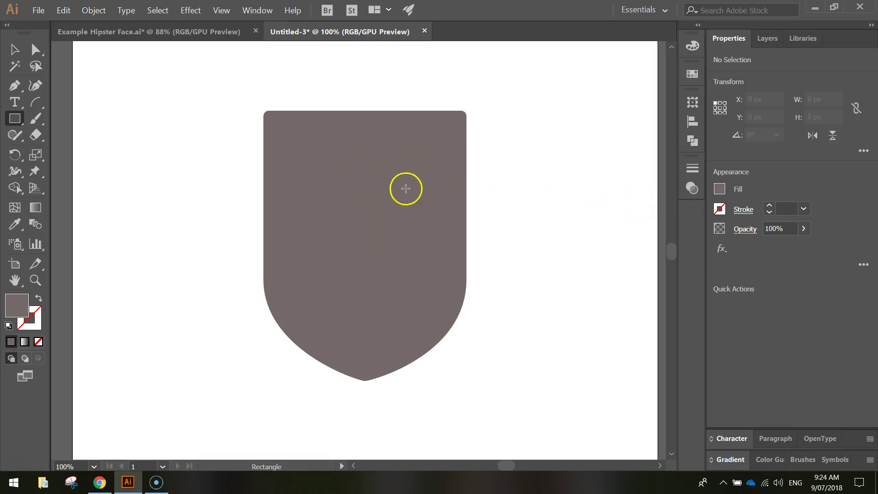
click(15, 49)
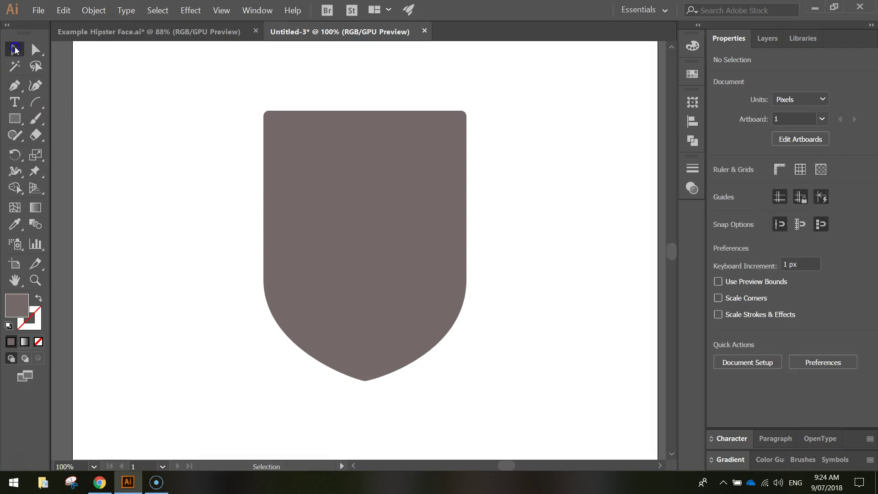
click(207, 103)
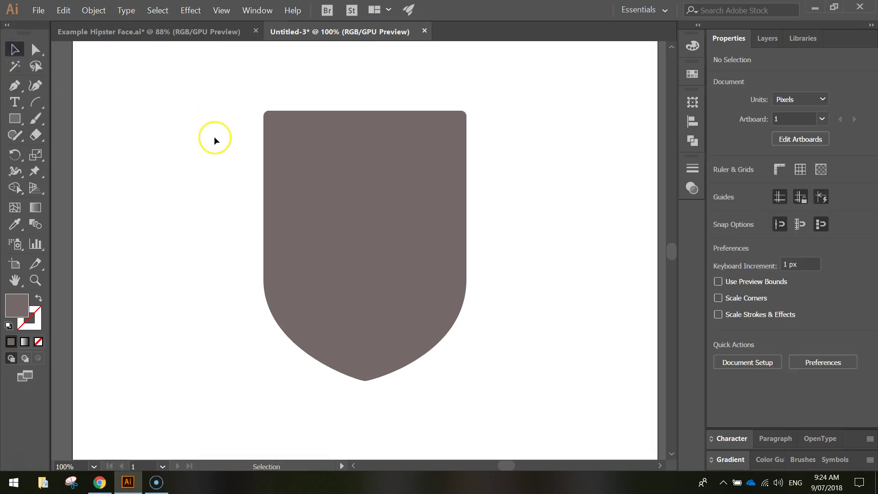
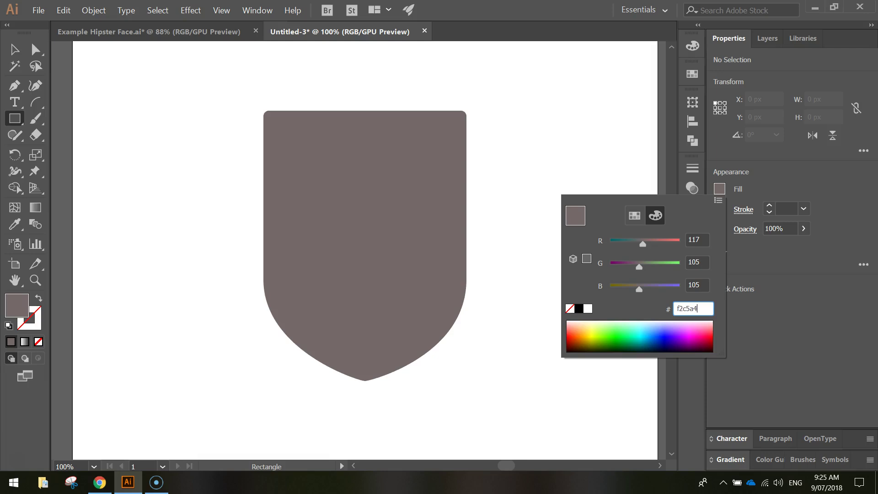
key(Return)
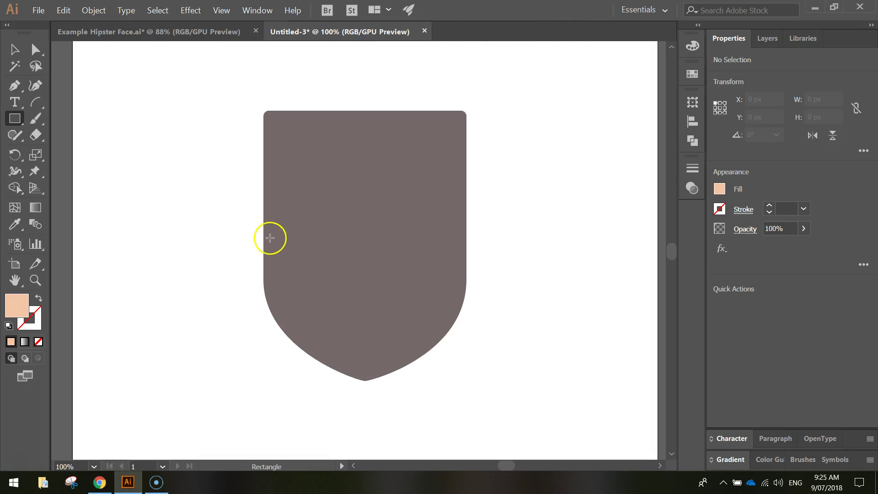
Draw a rectangle about 580 x 233 px across the upper part of the beard shape, overhanging both of its sides
drag(264, 237, 523, 245)
key(ctrl+z)
drag(236, 247, 502, 139)
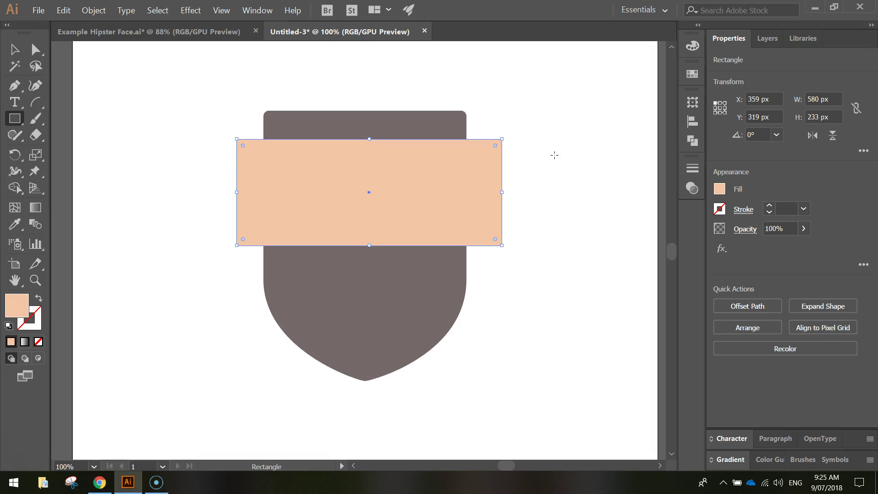
Select both shapes and use Shape Builder to remove the rectangle's two overhanging sides and the dark strip above it
click(14, 49)
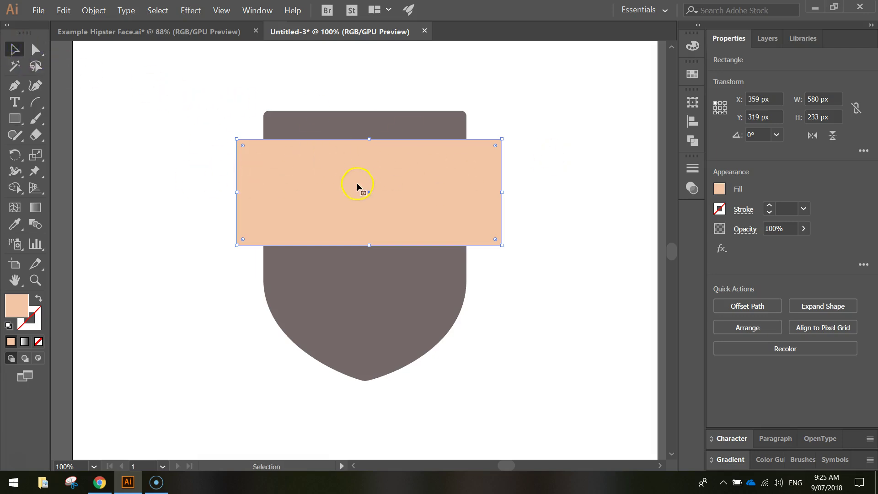
drag(169, 73, 554, 407)
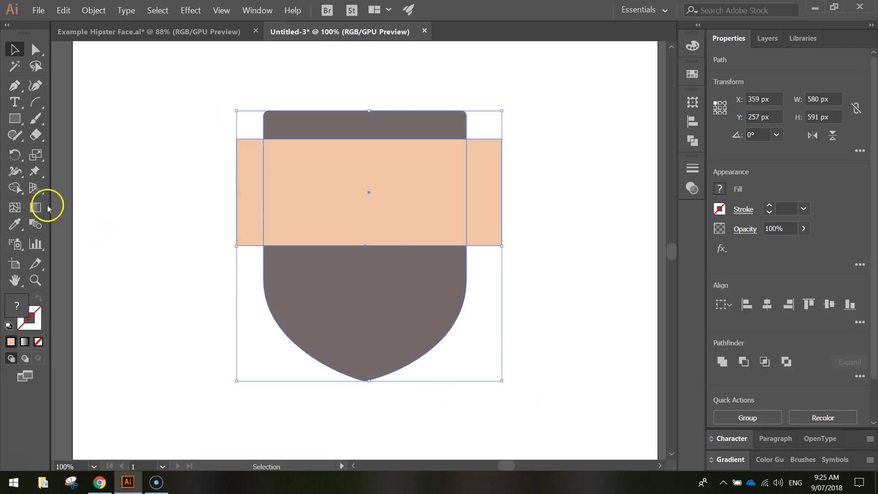
click(14, 188)
click(12, 191)
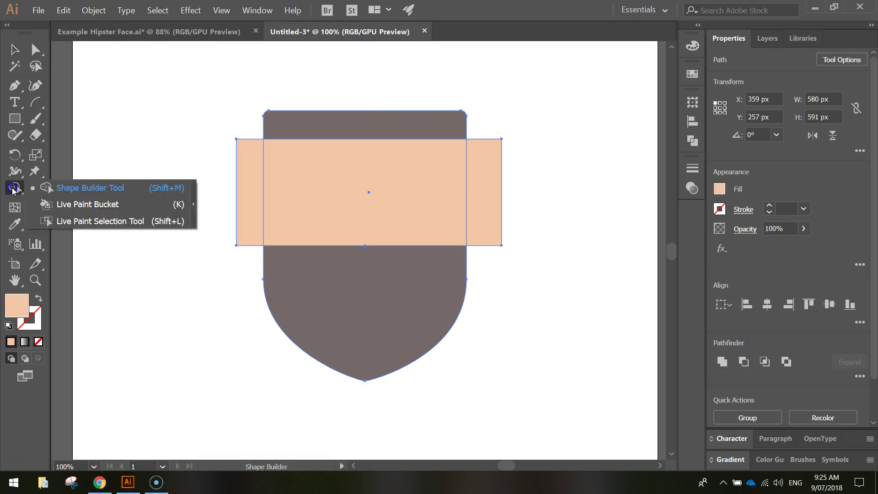
click(85, 195)
mouse_move(85, 195)
mouse_down()
mouse_move(119, 154)
mouse_move(230, 125)
mouse_move(234, 108)
mouse_up()
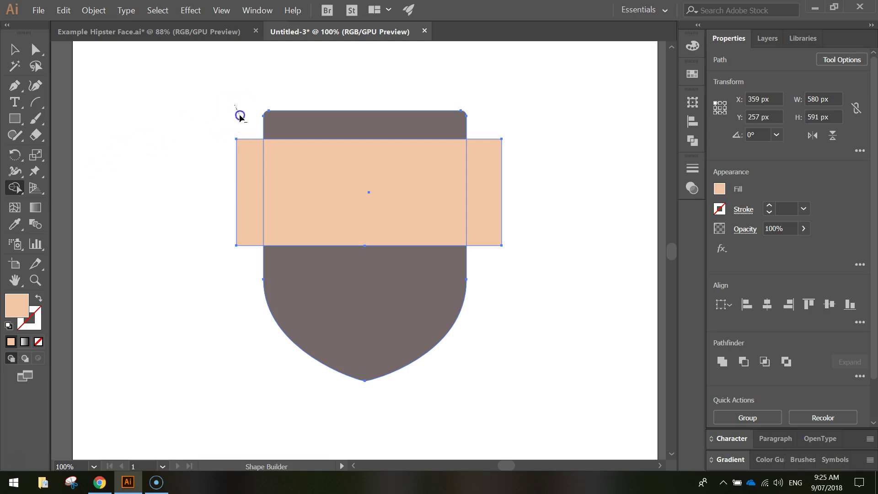
alt+click(245, 145)
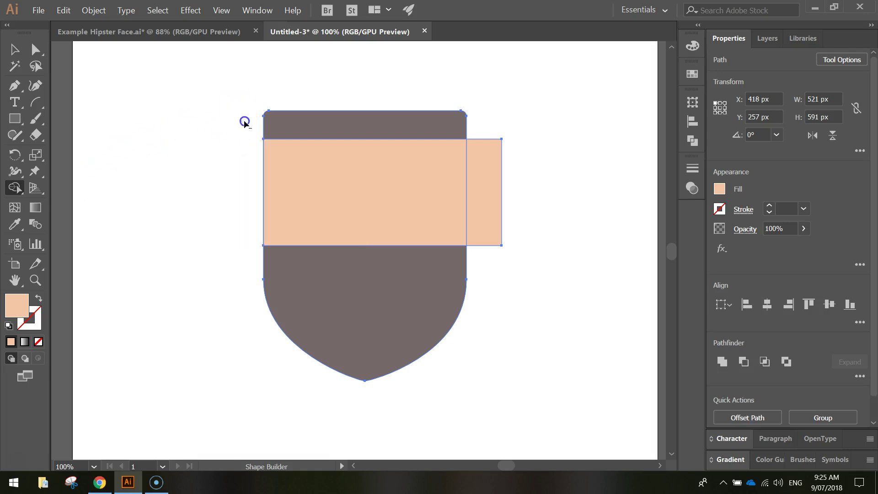
alt+click(283, 125)
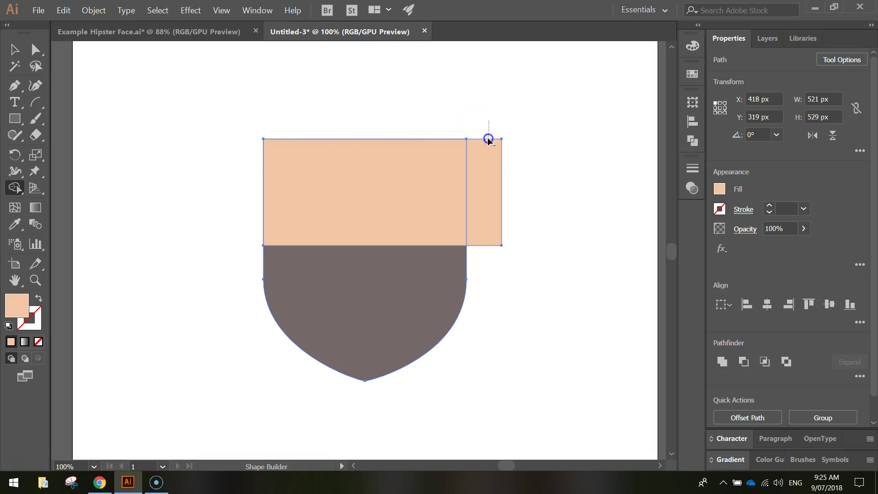
alt+click(486, 160)
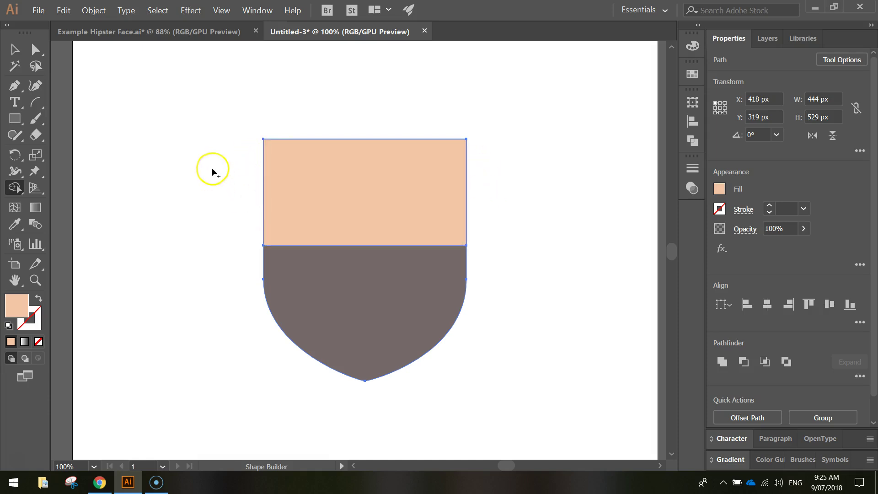
Choose the Ellipse tool and, with nothing selected, set the fill colour to hex 754346
click(181, 183)
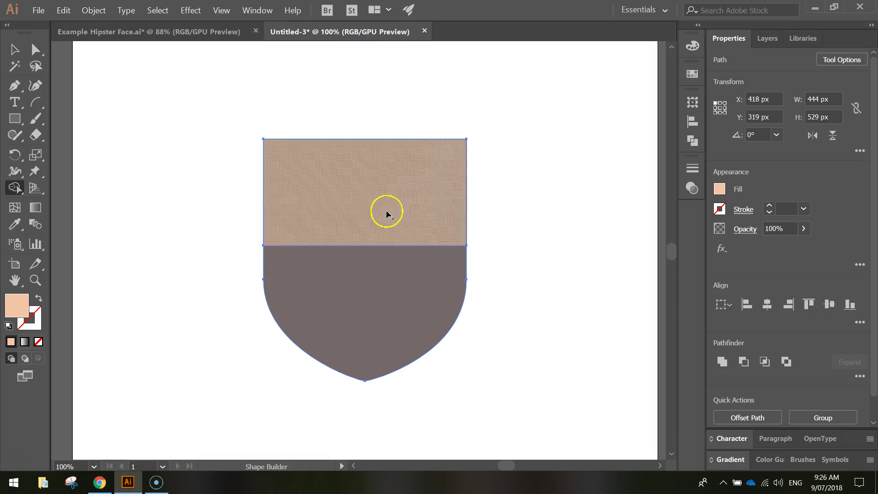
click(16, 125)
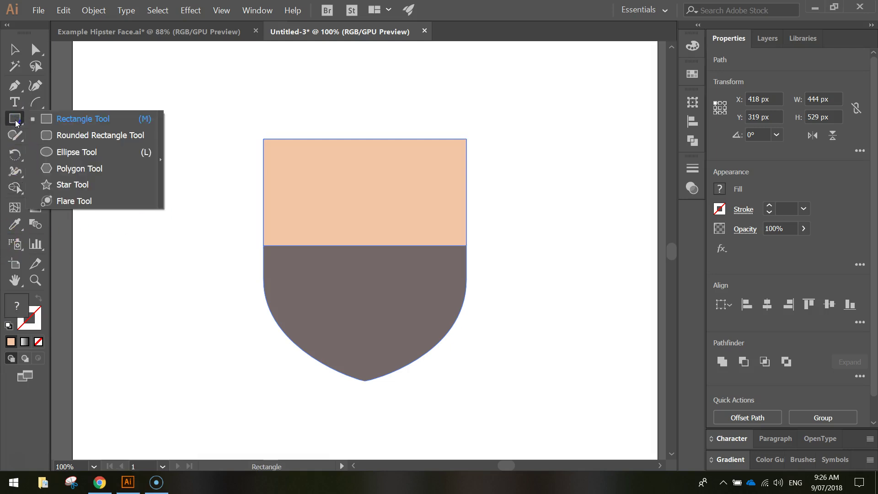
click(93, 153)
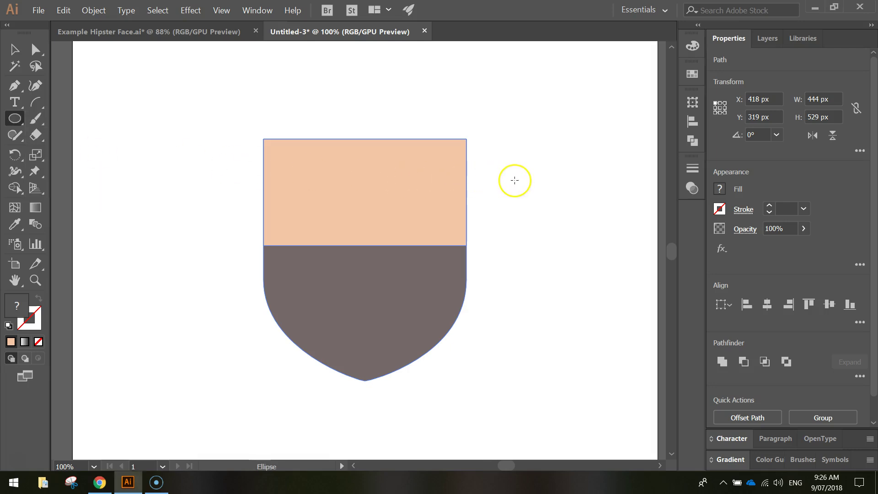
key(ctrl+shift+a)
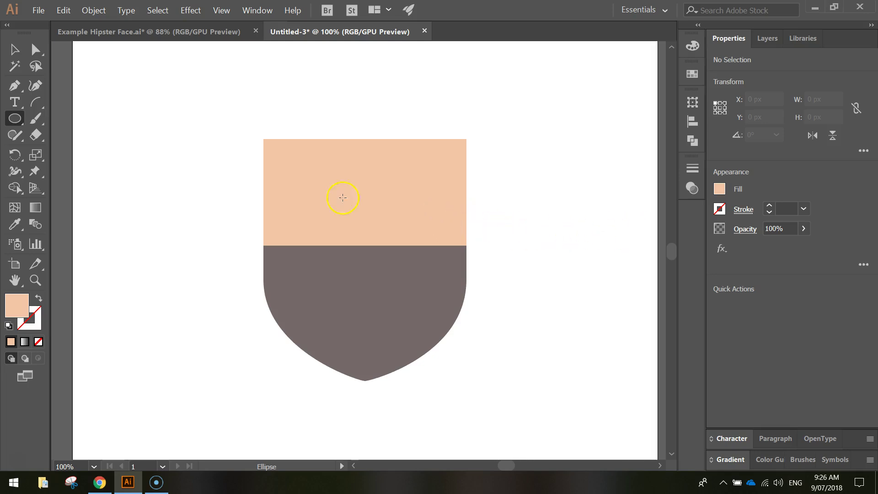
click(720, 190)
click(690, 308)
double_click(708, 308)
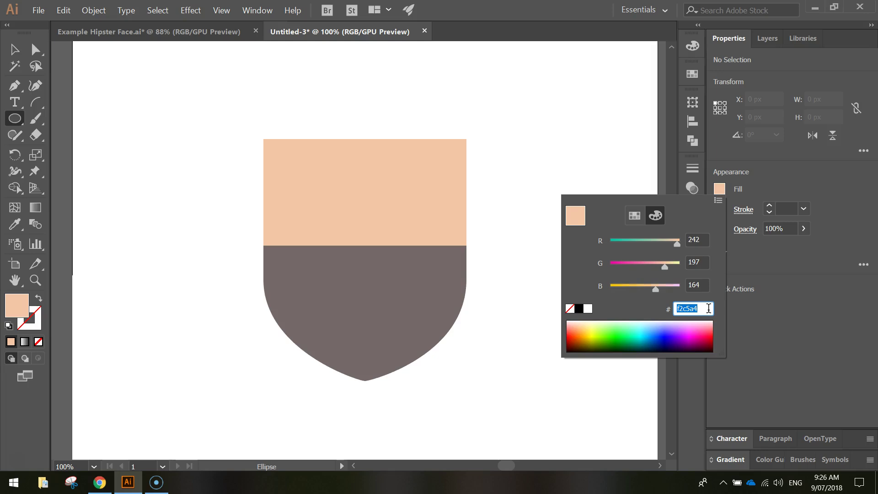
text(754346)
key(Return)
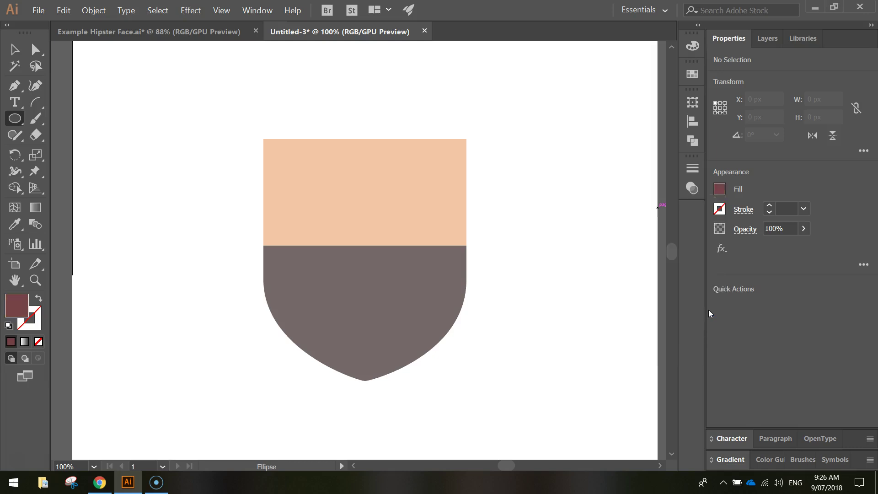
Draw a circle about 37 px in diameter as the left eye in the lower half of the skin-coloured area
ctrl+click(358, 173)
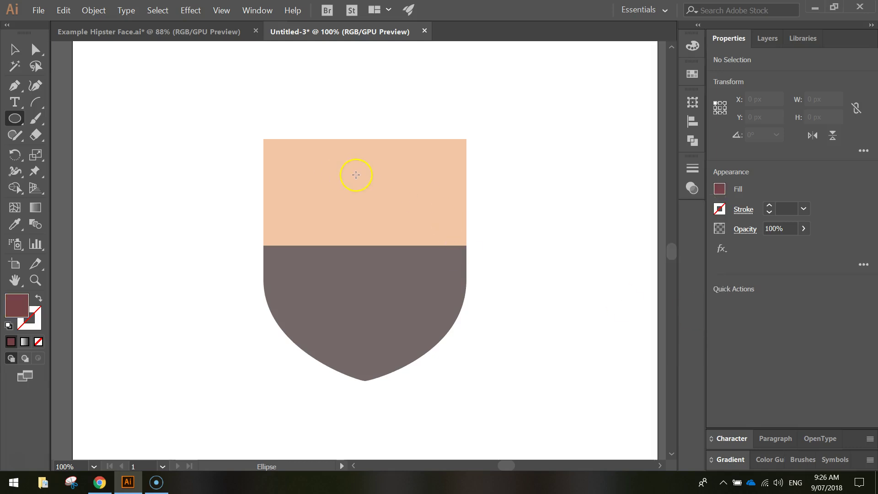
ctrl+alt+click(387, 186)
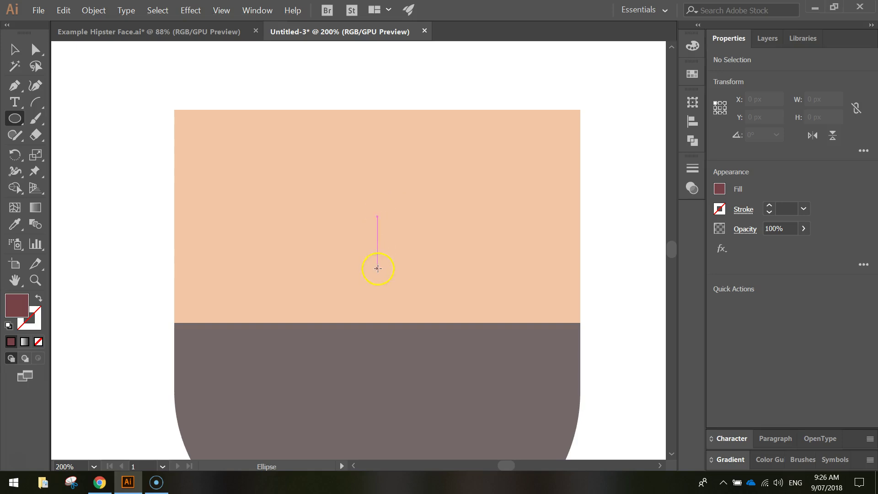
drag(256, 231, 281, 247)
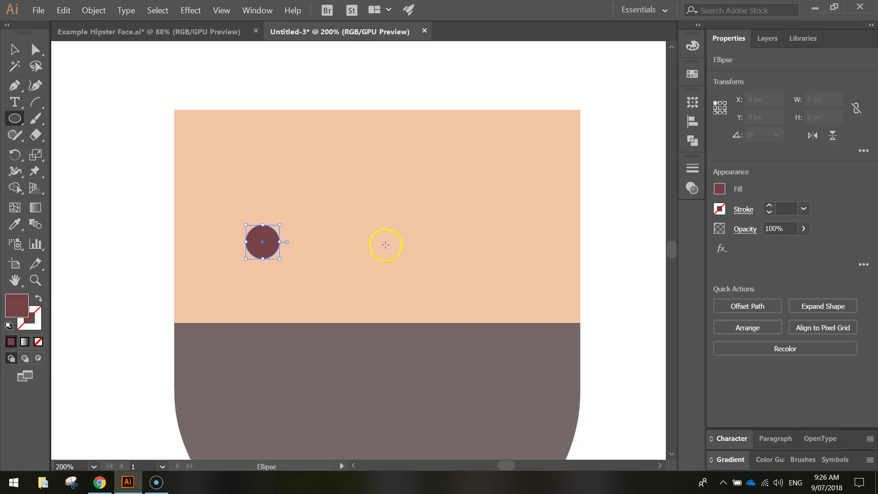
Duplicate the left eye horizontally at the same height to create the right eye
click(14, 50)
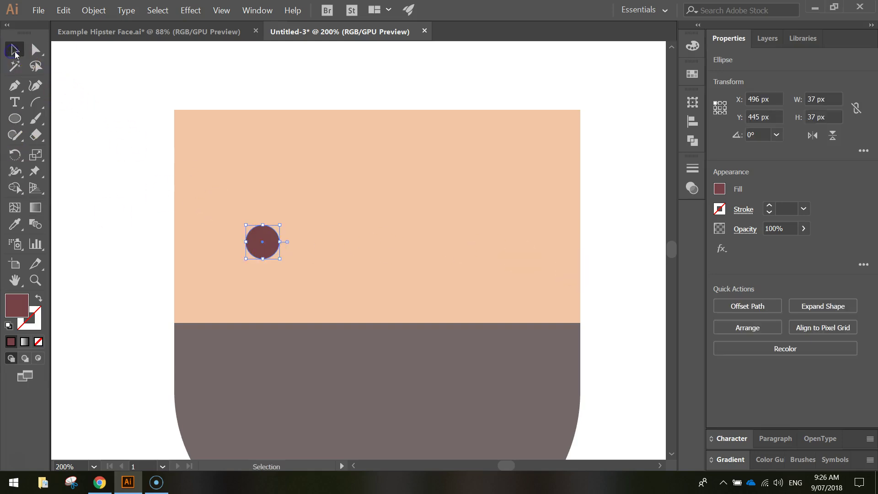
click(269, 236)
drag(268, 238, 464, 239)
click(648, 233)
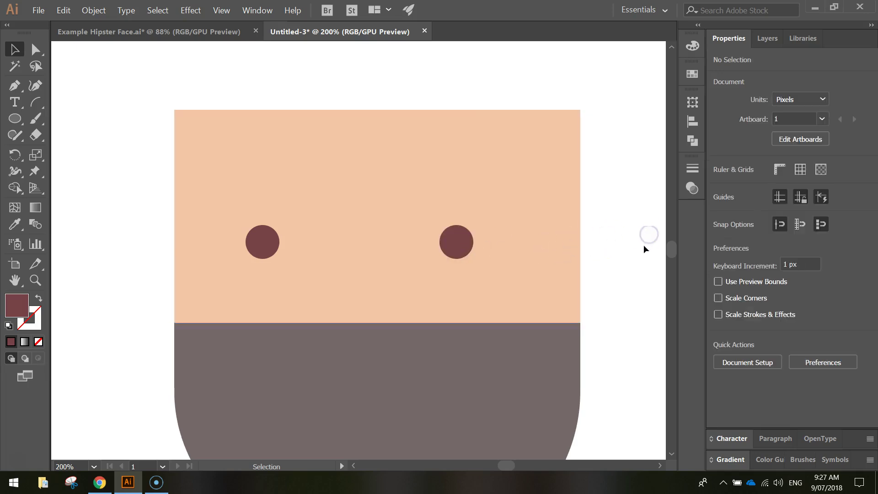
Shift both eyes horizontally to balance their spacing from the face's sides, placing the left eye at about X 506 px
click(275, 245)
drag(275, 245, 293, 245)
click(472, 246)
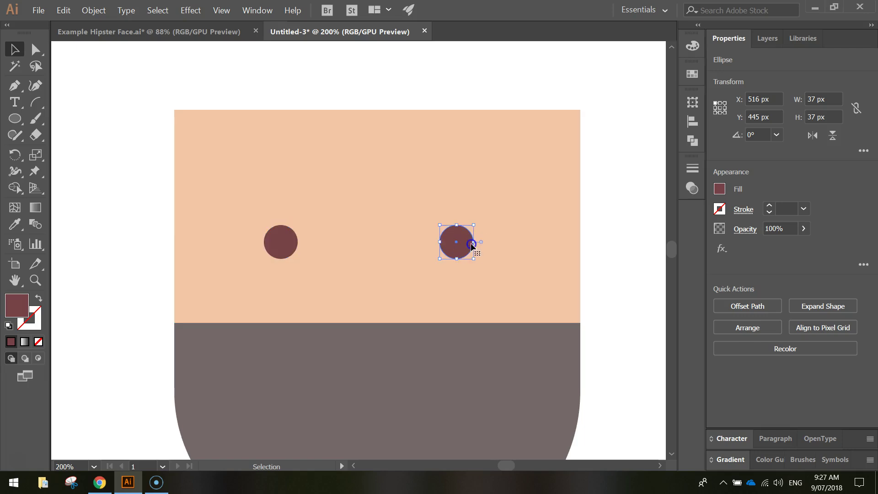
drag(472, 245, 481, 245)
click(290, 241)
drag(290, 241, 281, 241)
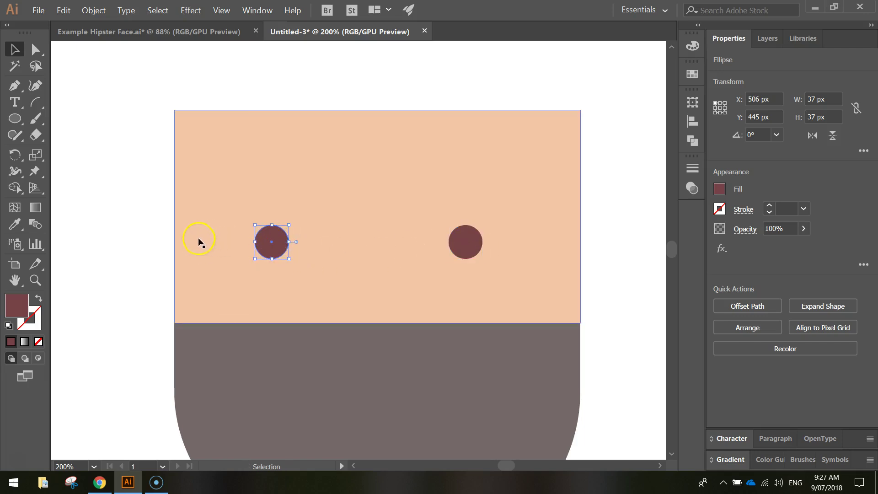
click(612, 222)
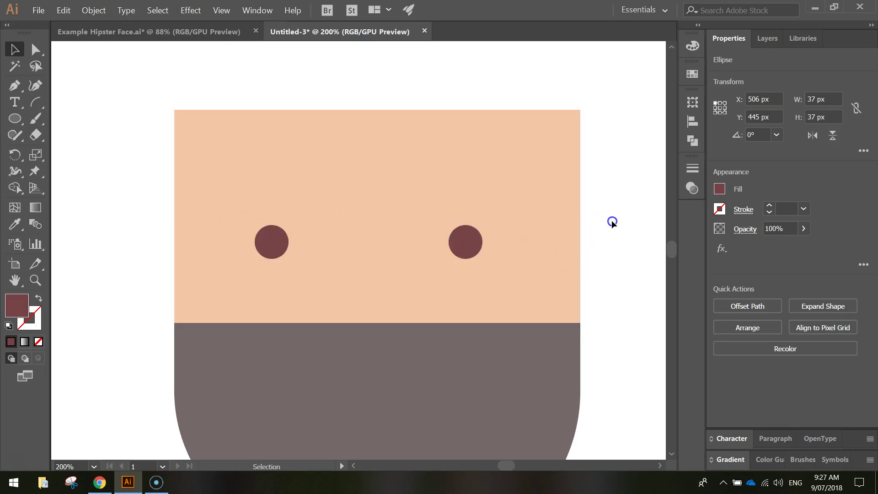
click(478, 241)
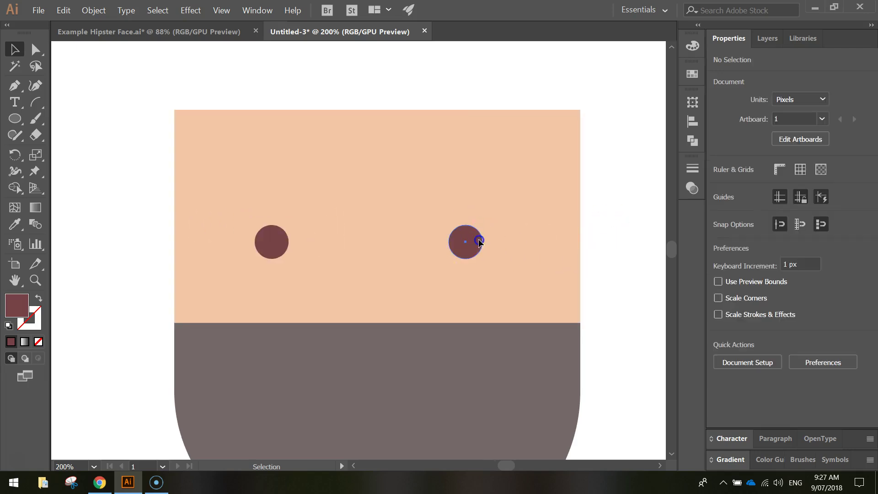
drag(478, 241, 488, 241)
click(632, 227)
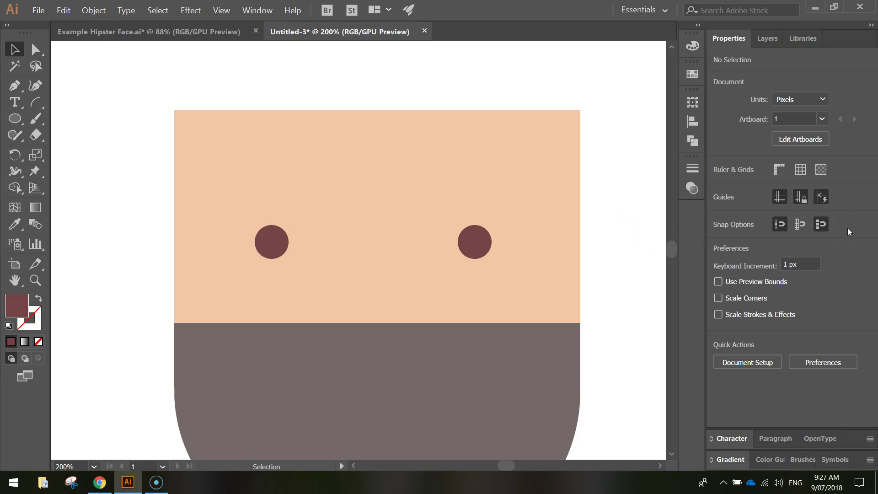
click(278, 196)
click(126, 174)
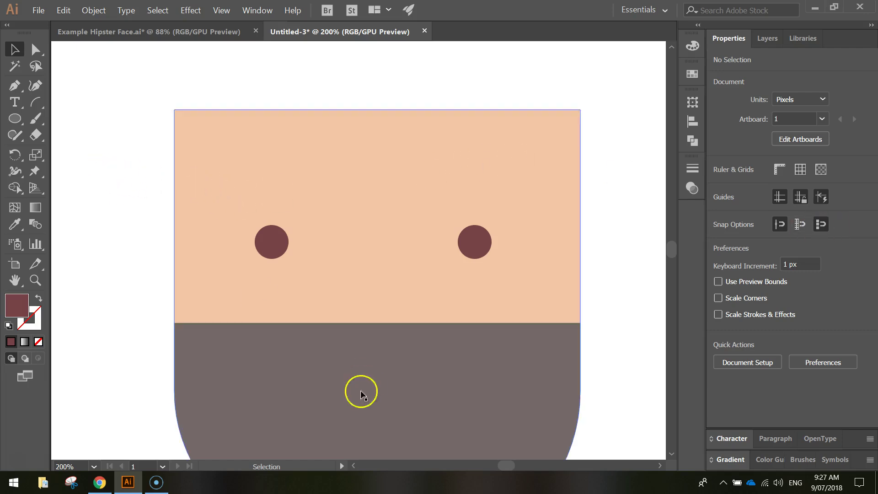
Sample the beard colour with the Eyedropper and draw a rounded rectangle about 72 x 21 px as an eyebrow above the left eye
scroll(338, 363, down, 2)
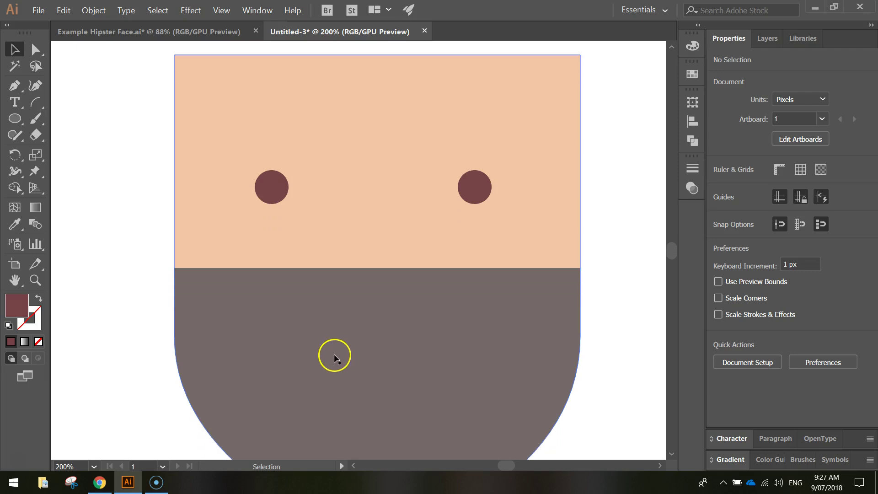
scroll(328, 354, up, 1)
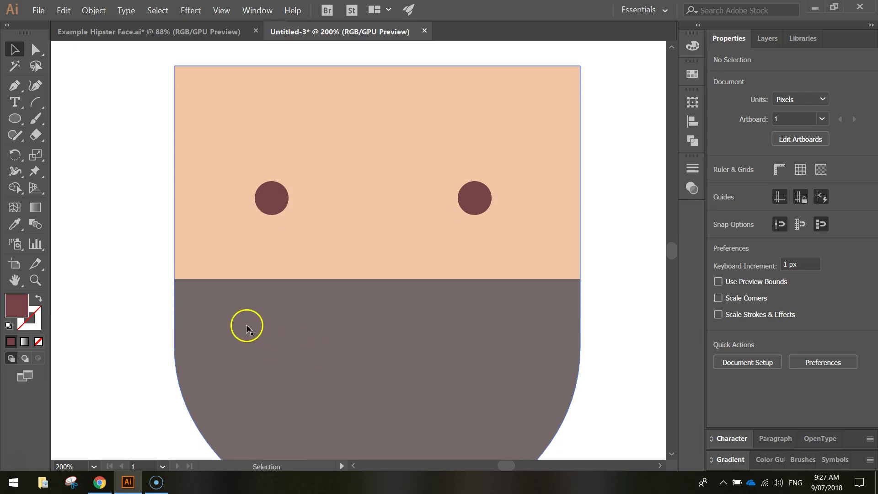
click(15, 224)
click(305, 323)
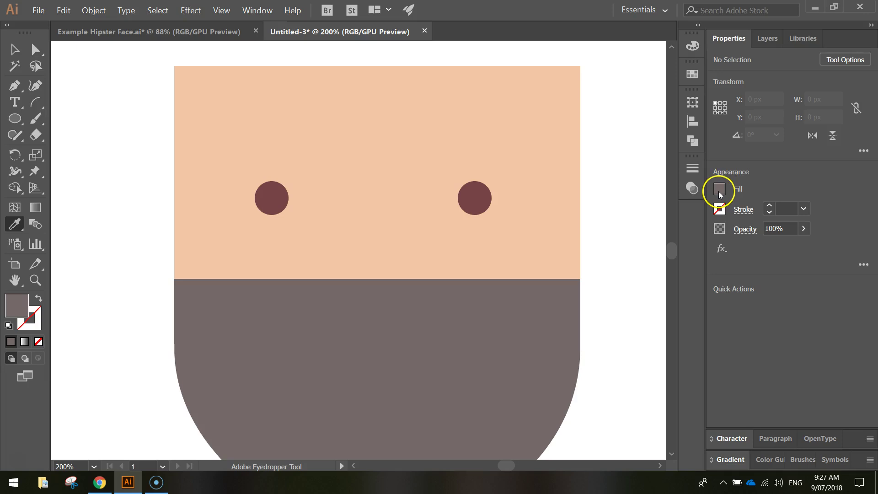
click(15, 118)
drag(15, 120, 88, 132)
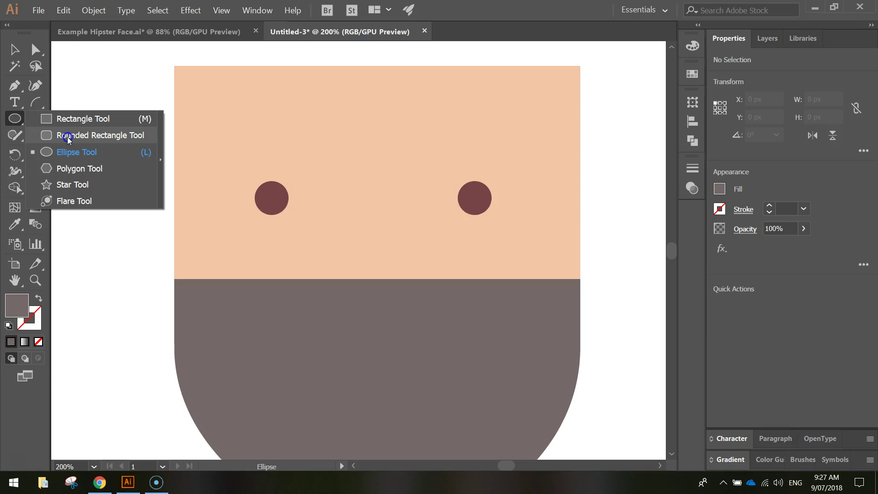
click(67, 136)
drag(235, 156, 301, 175)
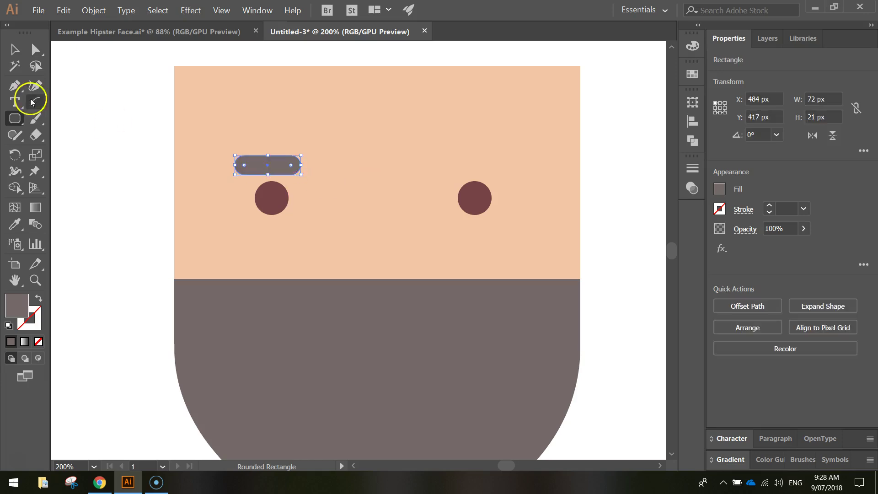
Nudge the left eyebrow horizontally to X 488 px to centre it over the eye
key(Right)
key(Right)
key(Right)
key(Right)
key(Right)
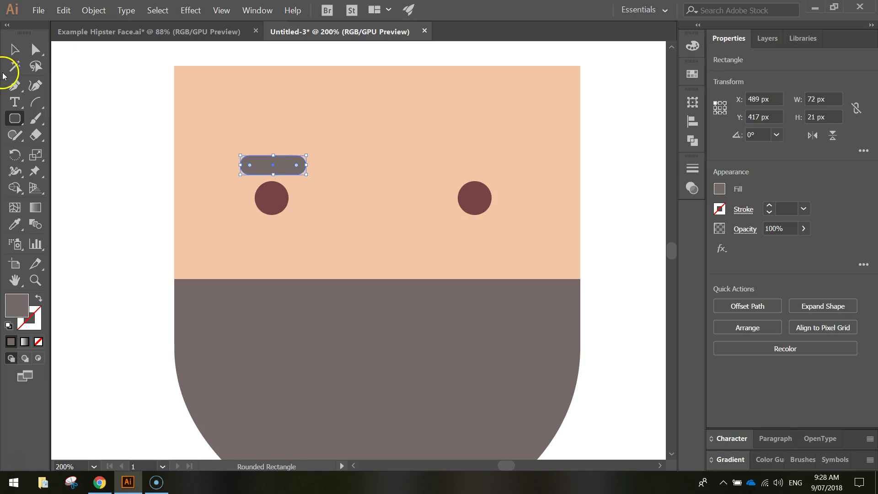
key(Left)
Duplicate the left eyebrow above the right eye, about 219 px to the right and 11 px higher
click(14, 49)
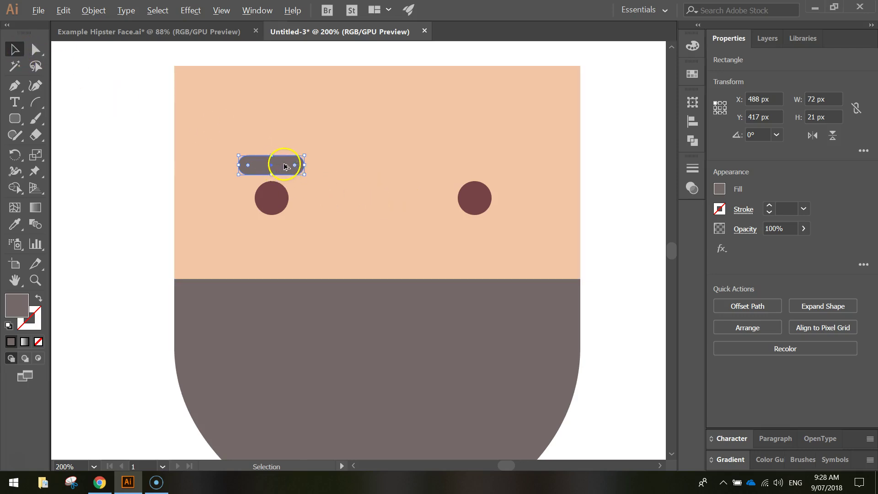
drag(285, 167, 485, 156)
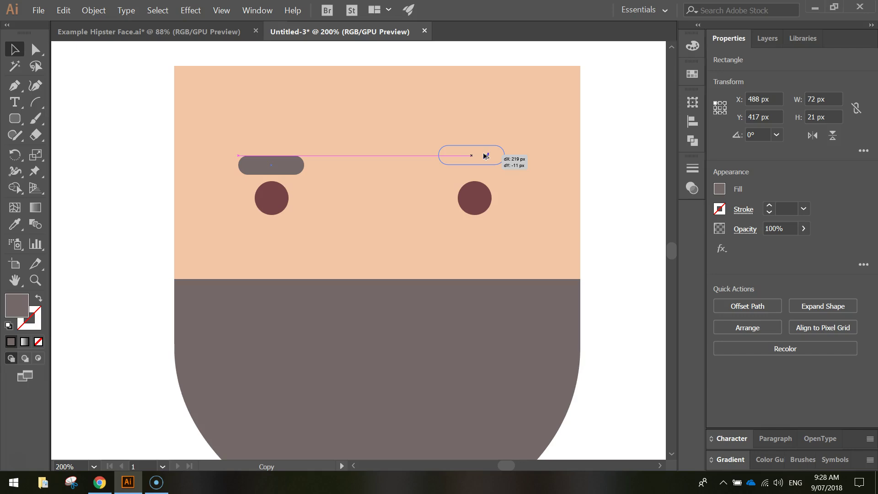
drag(485, 156, 486, 155)
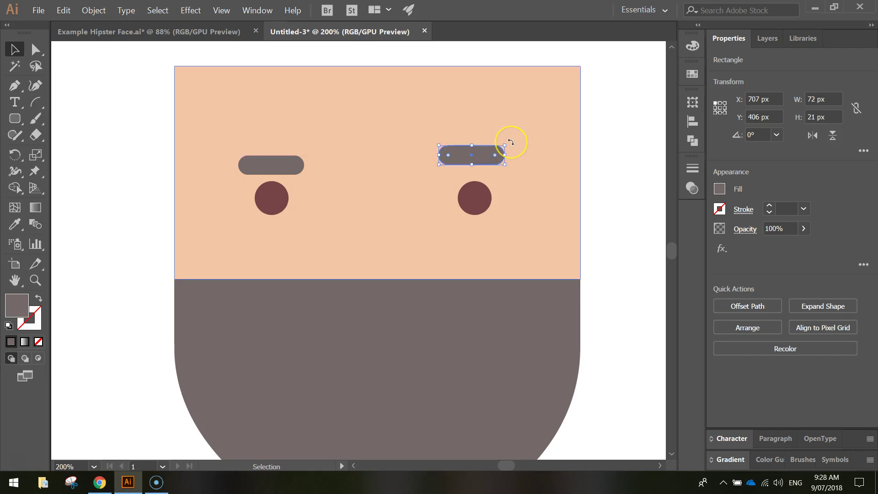
Rotate the right eyebrow to about 339°, sloping down outwards, and move it slightly up and to the right above the eye
drag(511, 142, 516, 160)
drag(483, 164, 492, 153)
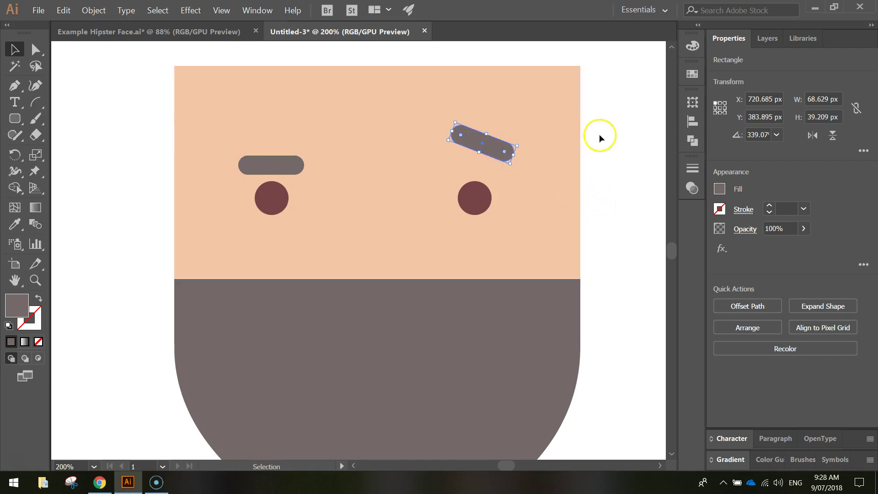
click(625, 212)
key(alt)
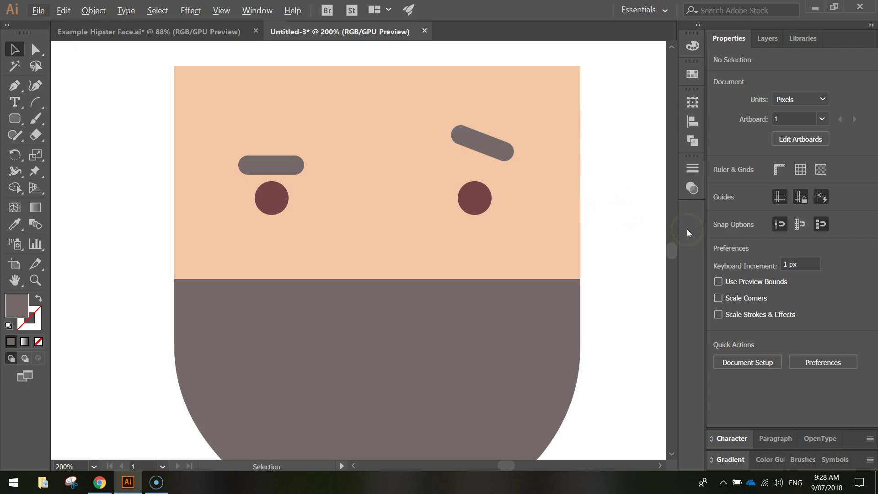
Raise the left eyebrow to Y 410 px and nudge the right eyebrow slightly to the right
key(ctrl+0)
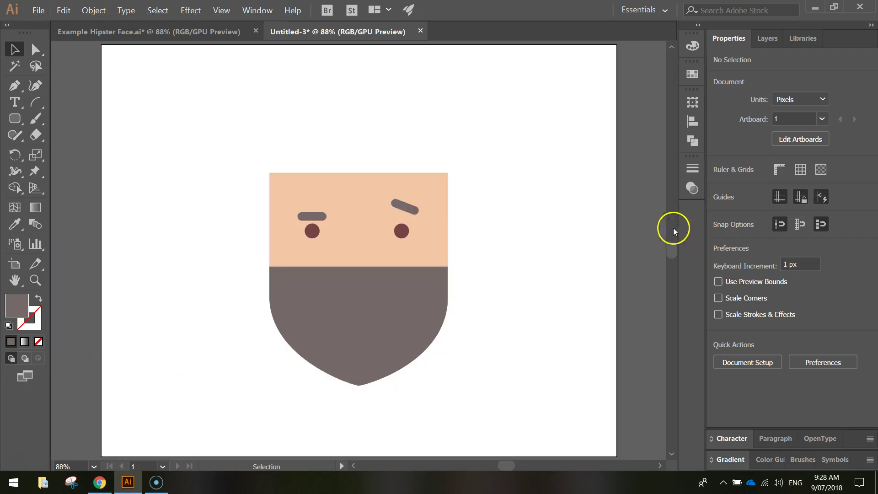
click(318, 217)
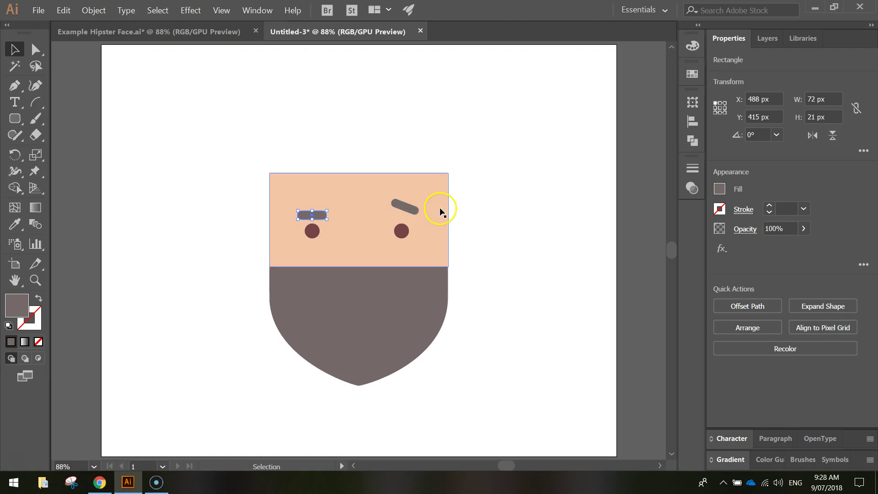
click(404, 207)
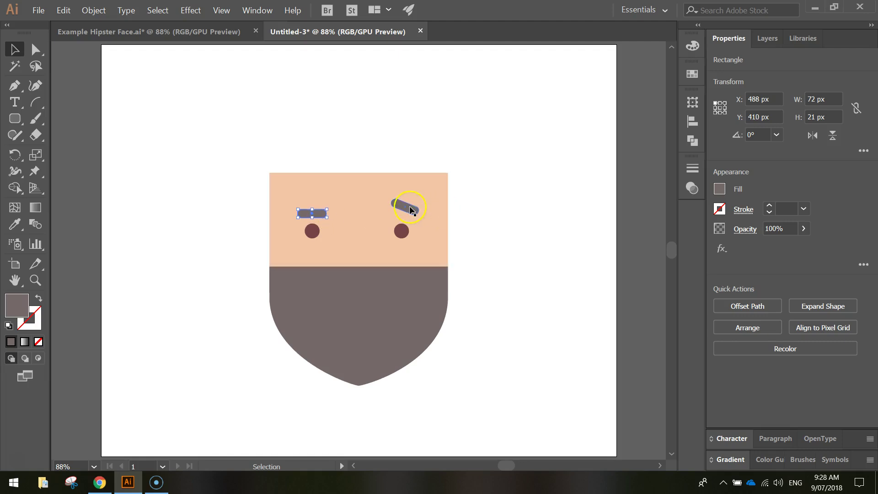
click(472, 204)
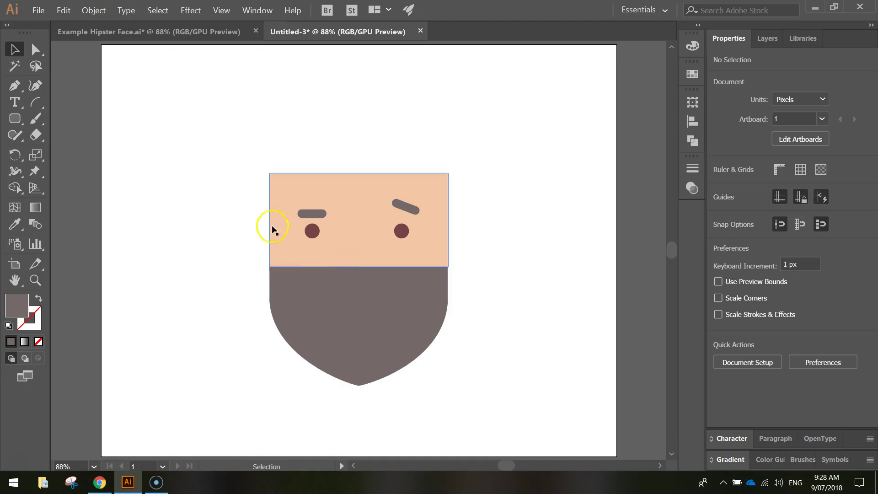
Choose the Rounded Rectangle tool and set the fill colour to hex f2a088
click(16, 119)
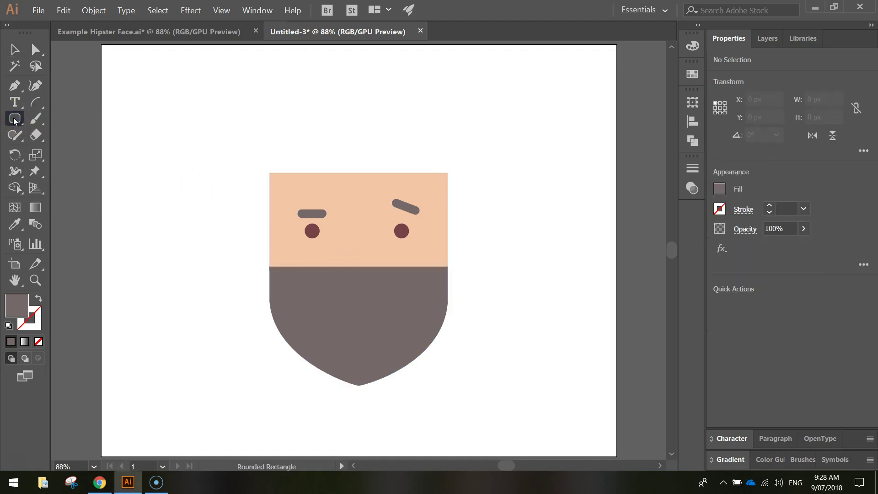
click(726, 191)
click(686, 307)
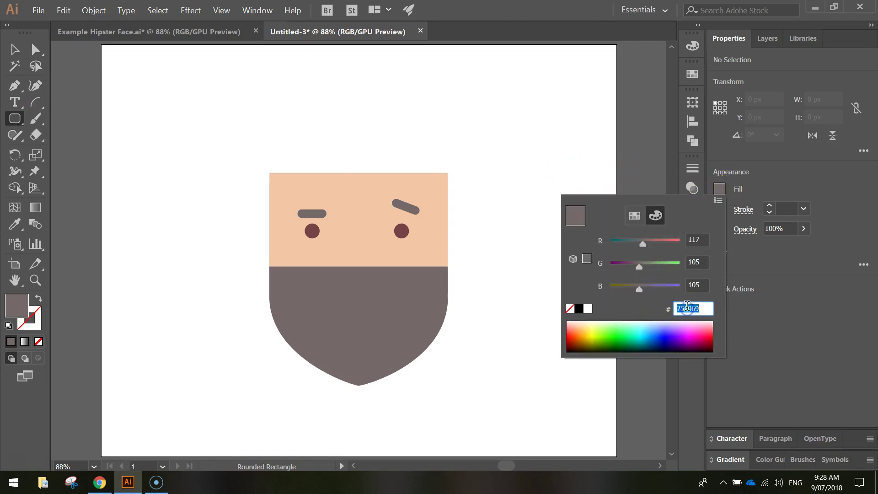
text(f2a088)
key(Return)
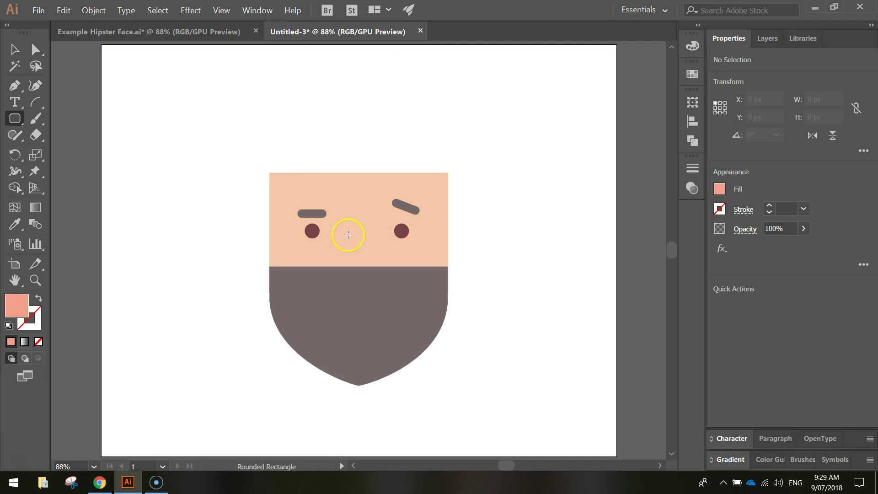
Draw a rounded-rectangle nose about 44 x 119 px between the eyes, overlapping the top of the beard
drag(350, 234, 369, 282)
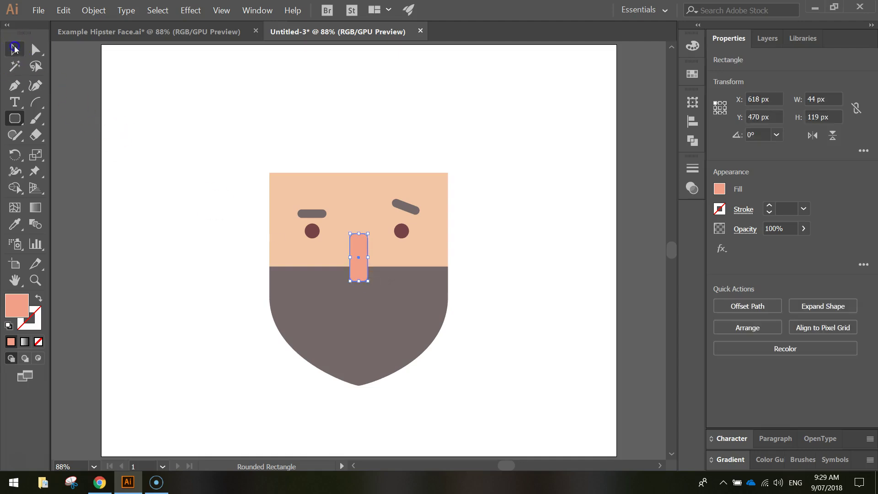
click(15, 49)
click(196, 163)
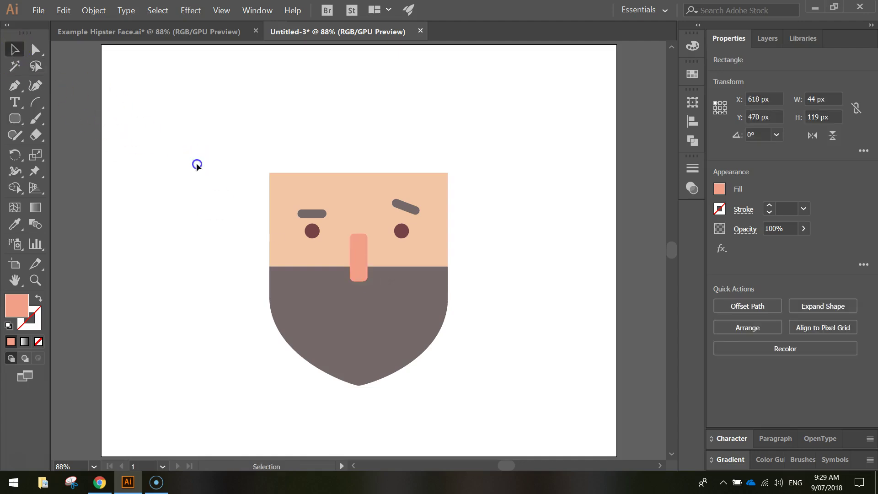
Nudge the nose slightly left and down to X 616 px, Y 472 px
click(362, 267)
key(Left)
key(Left)
key(Left)
key(Left)
key(Right)
key(Right)
key(Right)
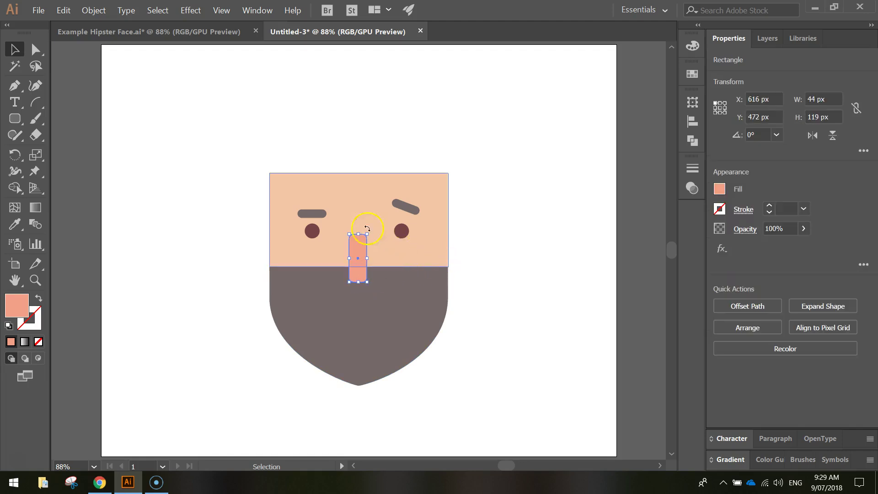
click(486, 238)
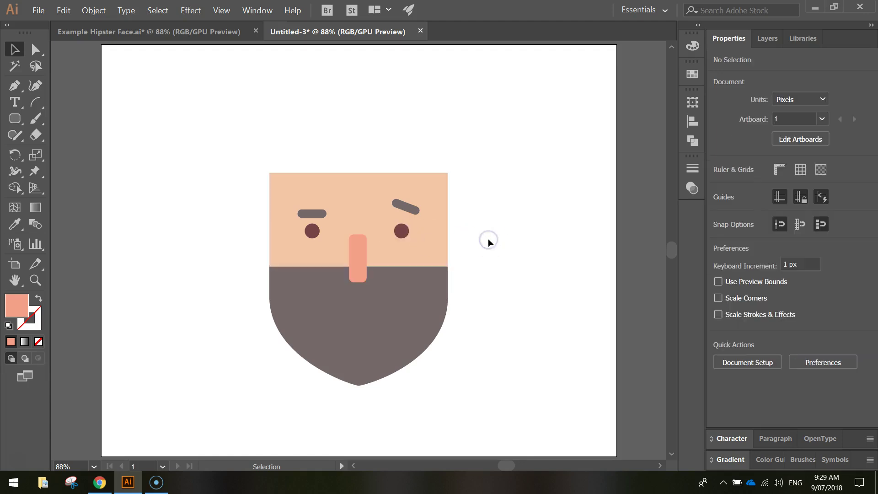
Increase the corner radius of the nose so its ends are noticeably rounder, and deselect it
scroll(358, 242, up, 1)
scroll(358, 241, up, 3)
click(359, 244)
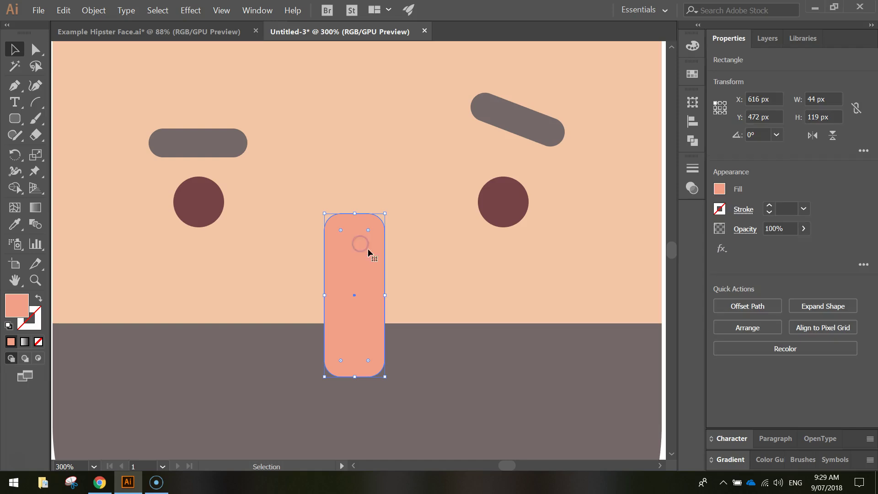
drag(367, 233, 367, 229)
drag(368, 231, 359, 238)
click(418, 254)
scroll(430, 270, down, 2)
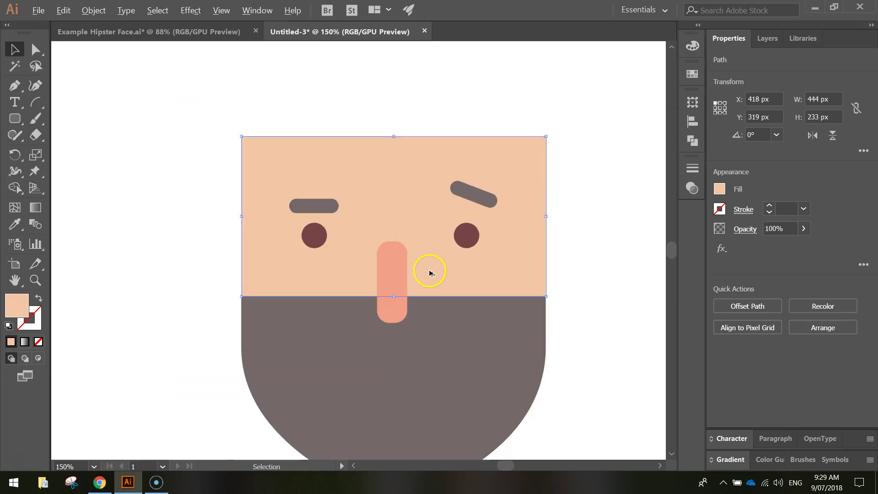
scroll(432, 271, down, 1)
drag(521, 333, 504, 285)
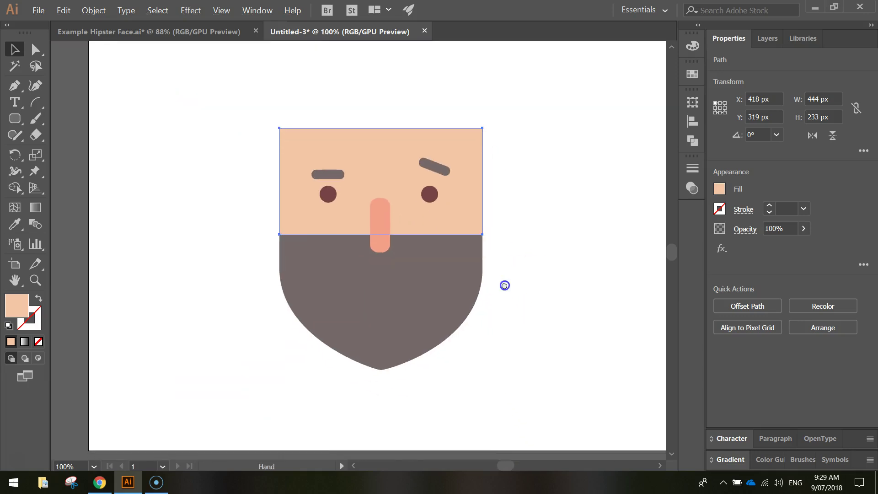
click(526, 274)
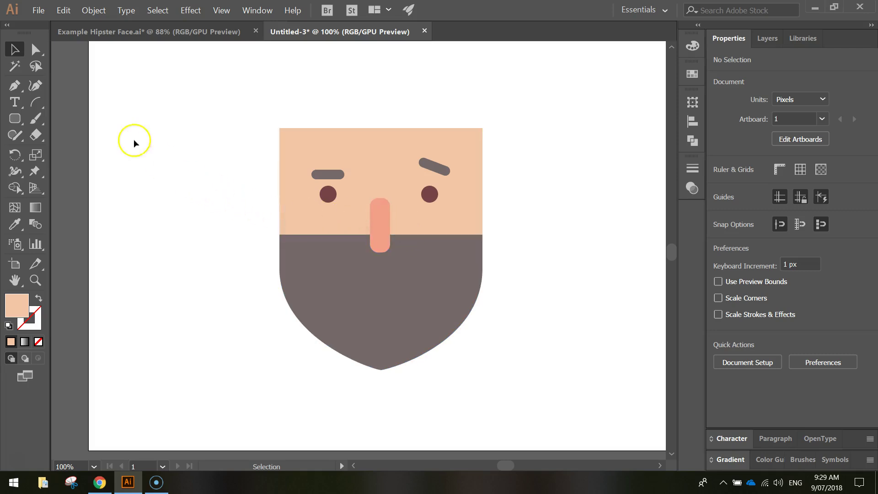
Choose the Pen tool and set the fill to none
drag(15, 86, 68, 85)
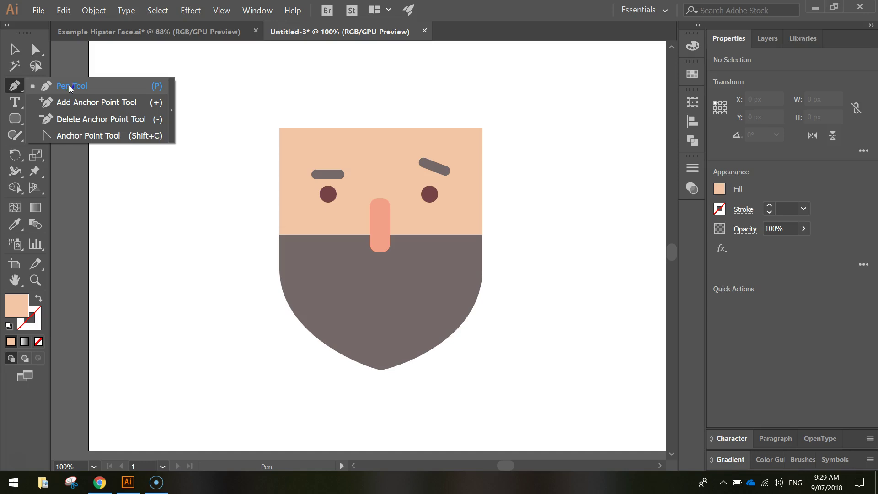
drag(69, 85, 68, 85)
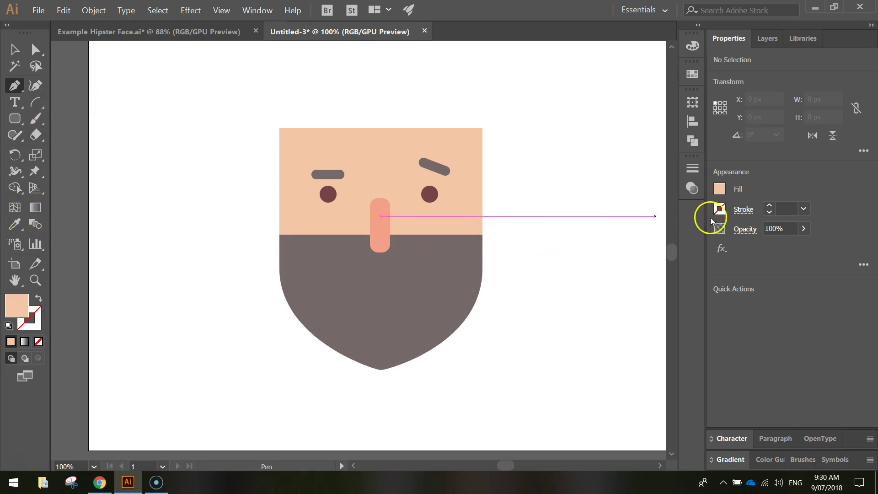
click(692, 188)
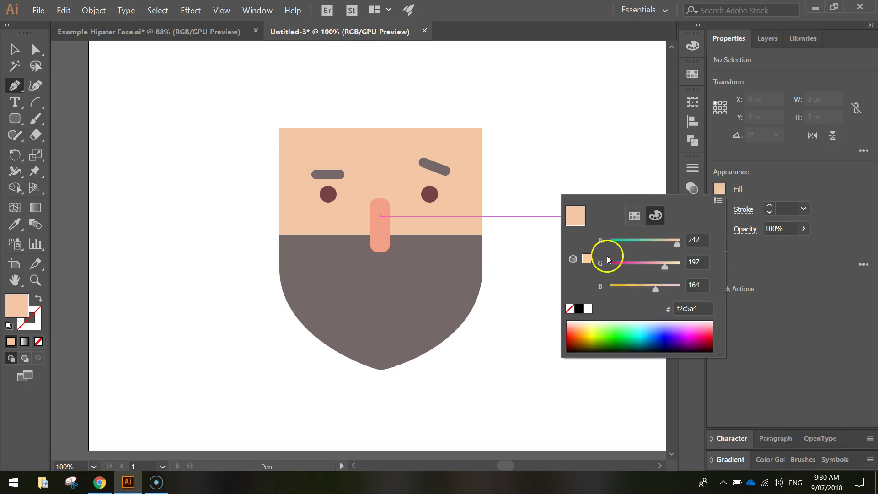
click(570, 309)
Set the stroke weight to 5 pt for the mouth line
click(720, 208)
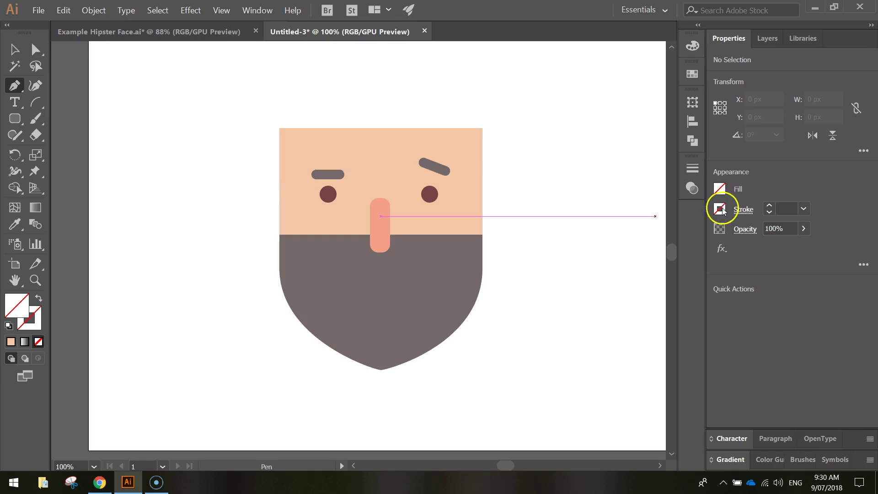
click(719, 209)
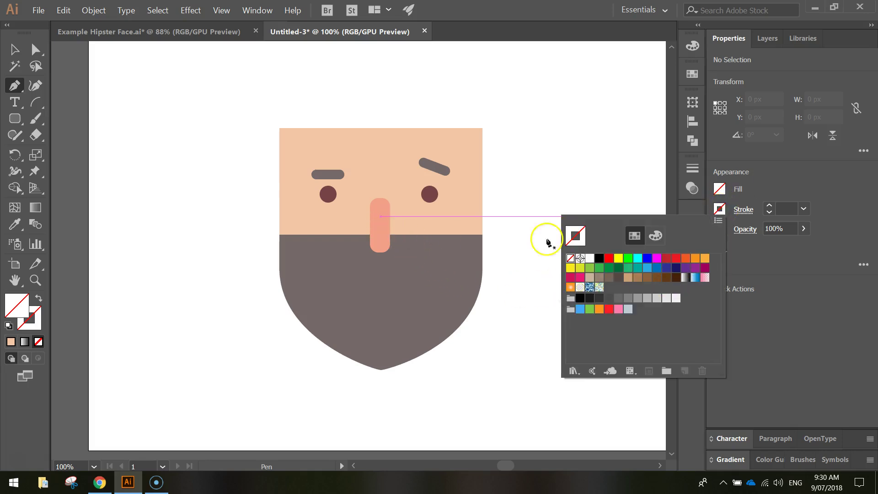
click(655, 235)
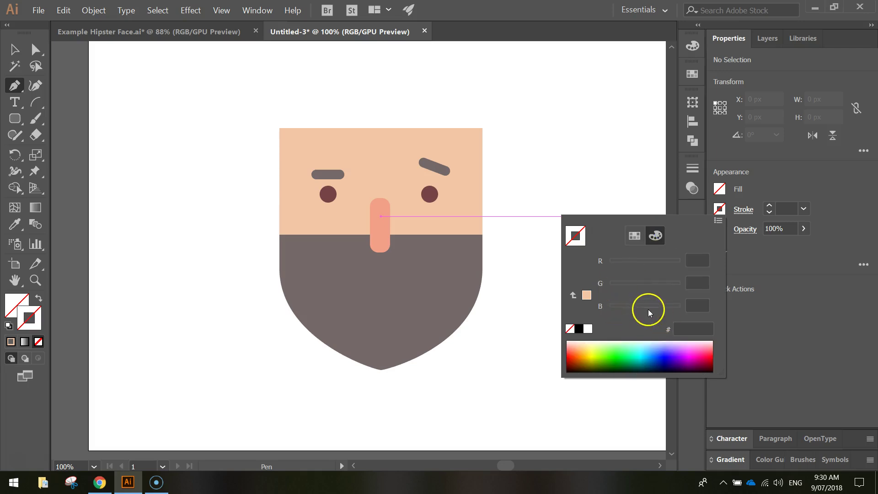
click(770, 205)
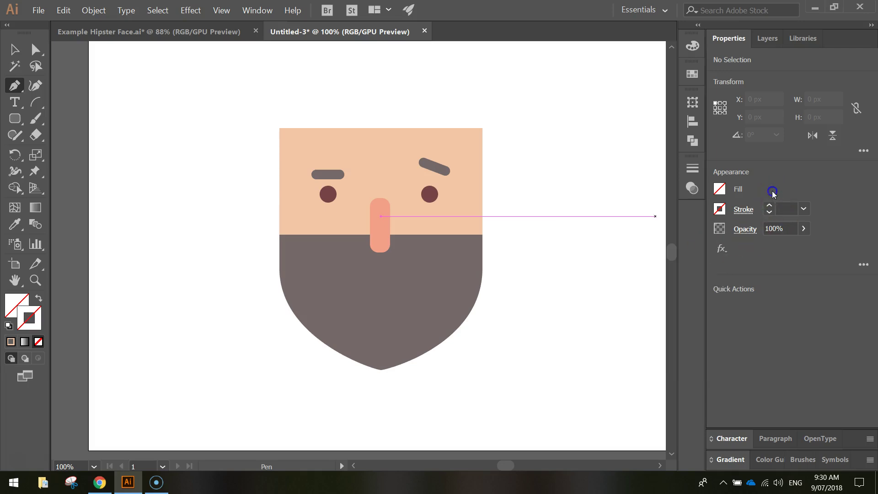
click(769, 205)
click(769, 205)
click(770, 205)
click(769, 211)
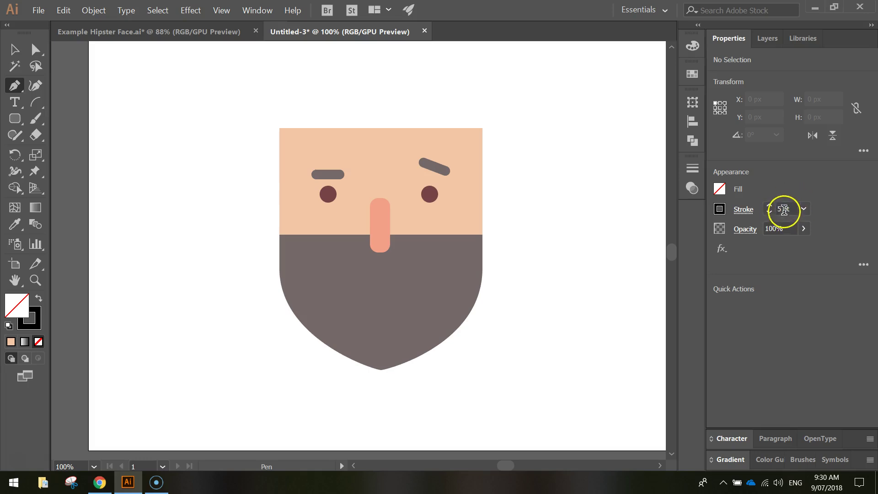
Set the stroke colour to hex f2a088
click(720, 209)
click(691, 325)
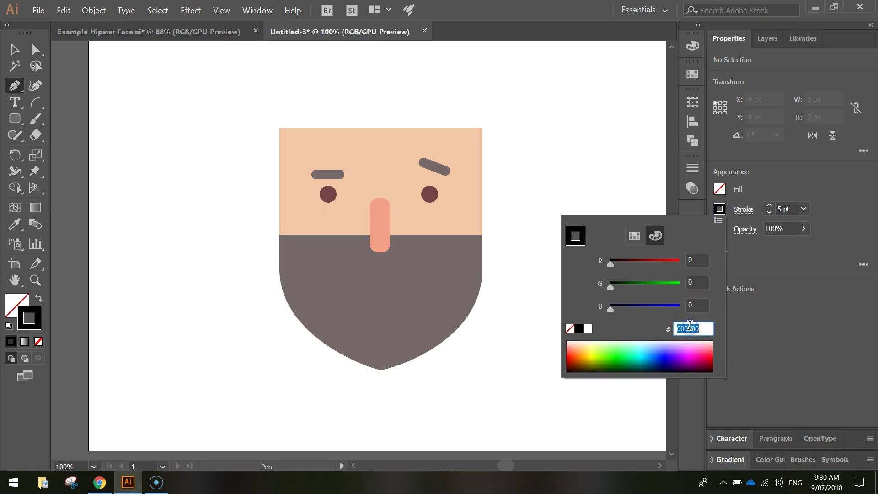
click(689, 328)
text(f2a088)
key(Return)
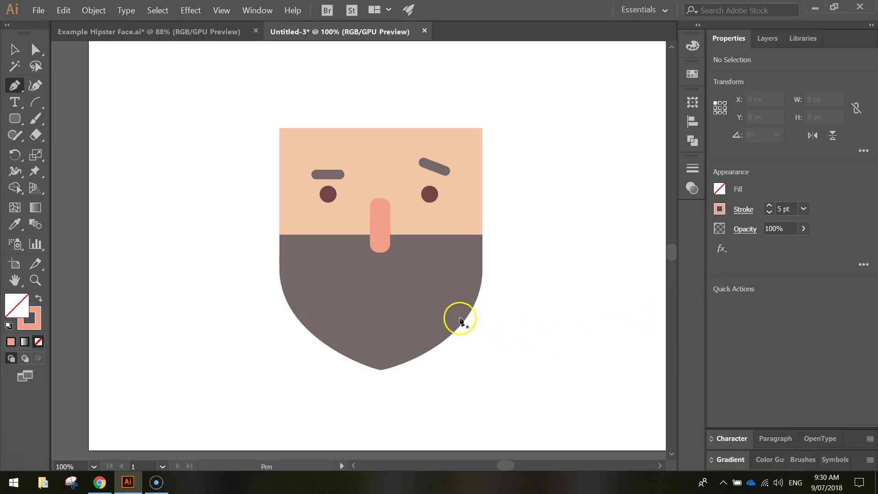
Draw a downward-curving smile about 223 px wide in the beard below the nose, starting at X 523.5 px, Y 624.5 px
click(330, 296)
click(330, 292)
click(330, 279)
click(328, 198)
click(326, 273)
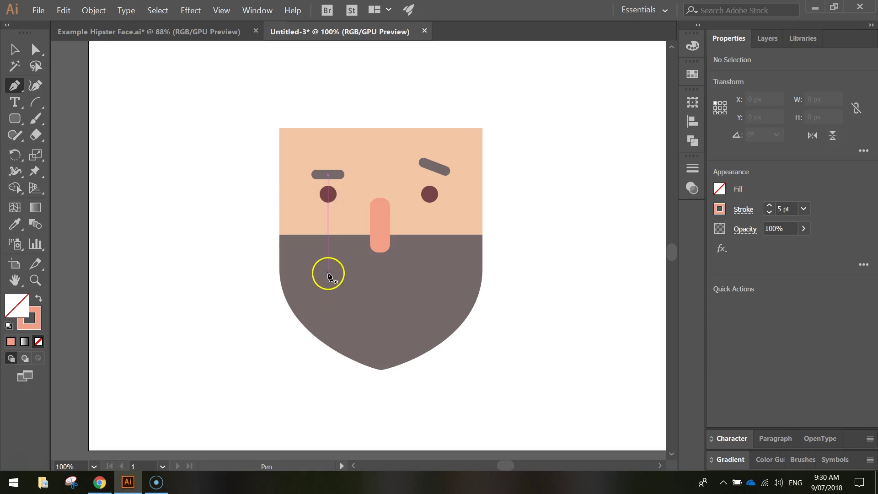
scroll(327, 276, up, 2)
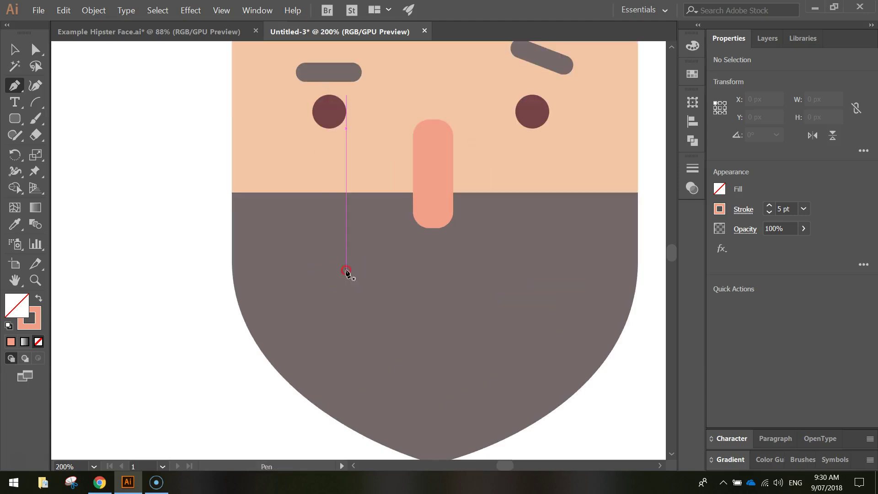
drag(378, 288, 343, 308)
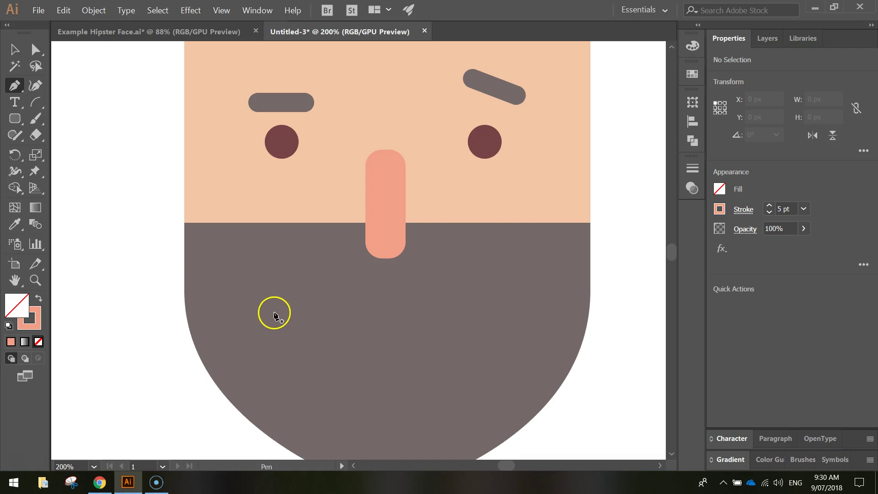
click(280, 290)
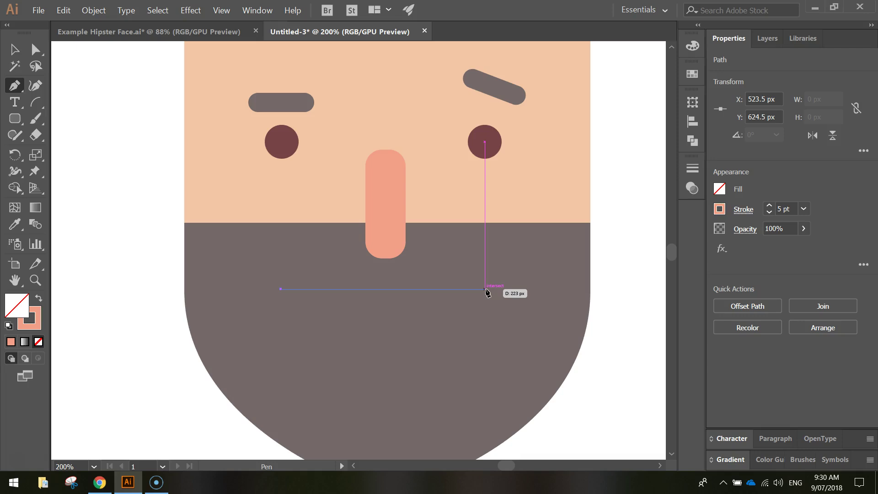
click(485, 289)
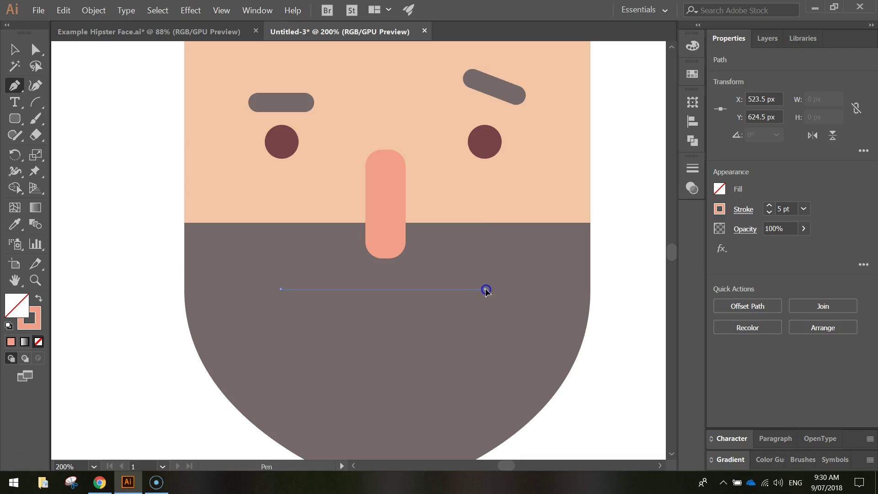
drag(485, 290, 621, 230)
drag(589, 197, 589, 197)
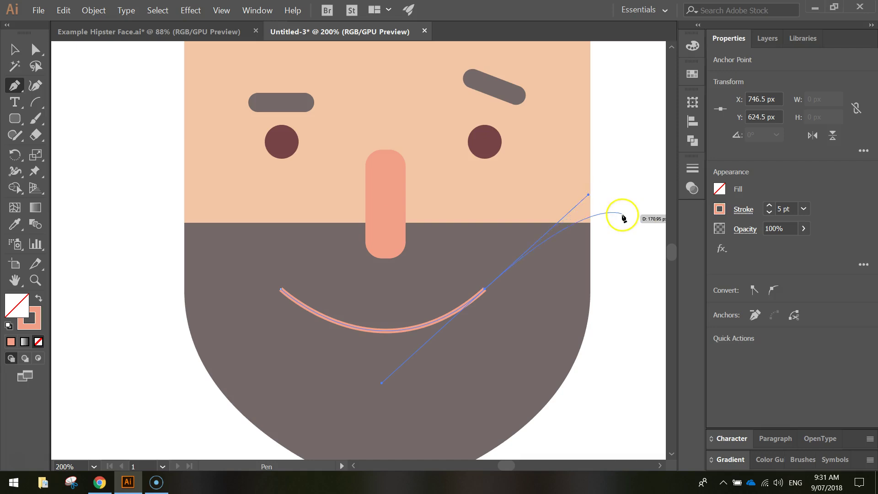
key(Escape)
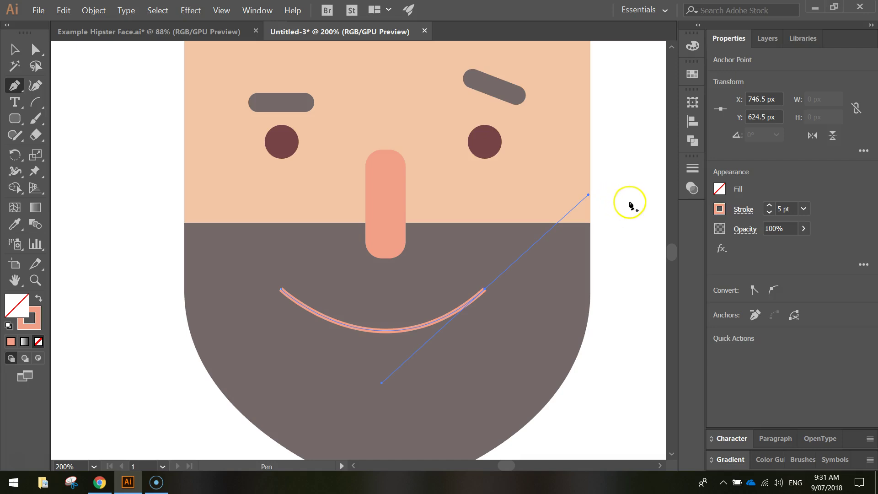
Delete the smile curve from the beard
click(15, 49)
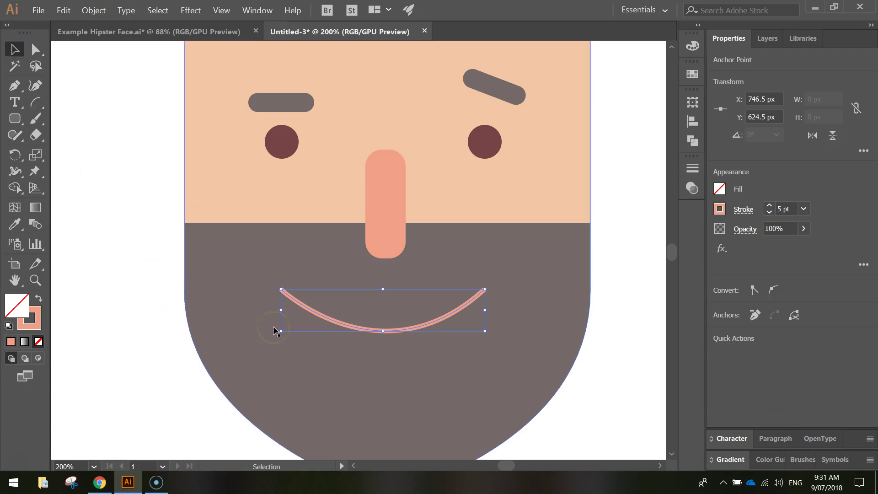
key(Delete)
key(Delete)
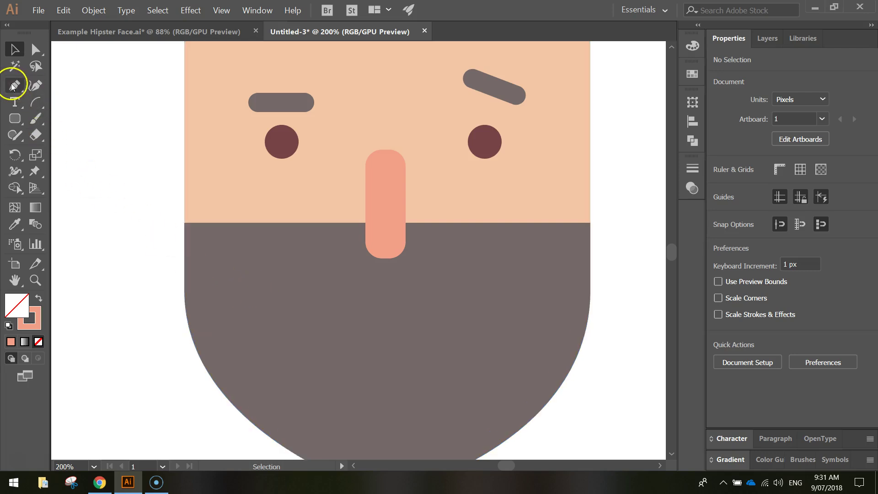
Draw a smile curve about 223 px wide with the Pen tool, from X 523.5 px to X 746.5 px at Y 635.5 px
click(15, 85)
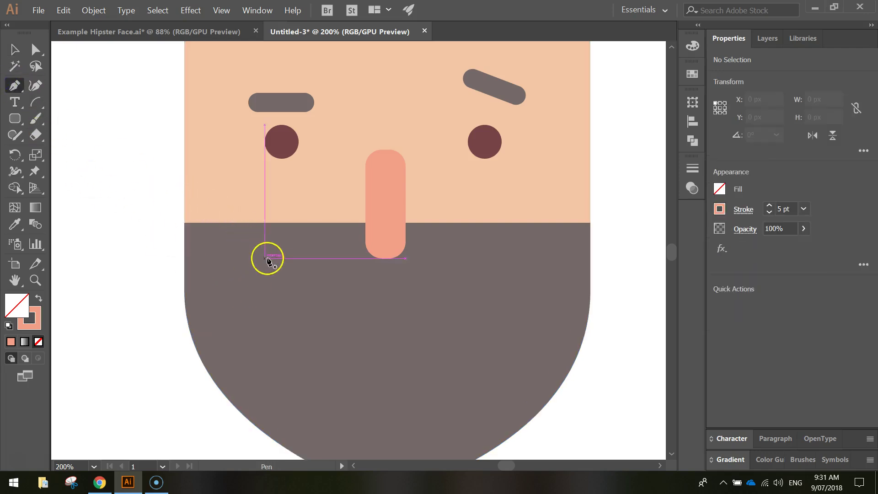
click(280, 302)
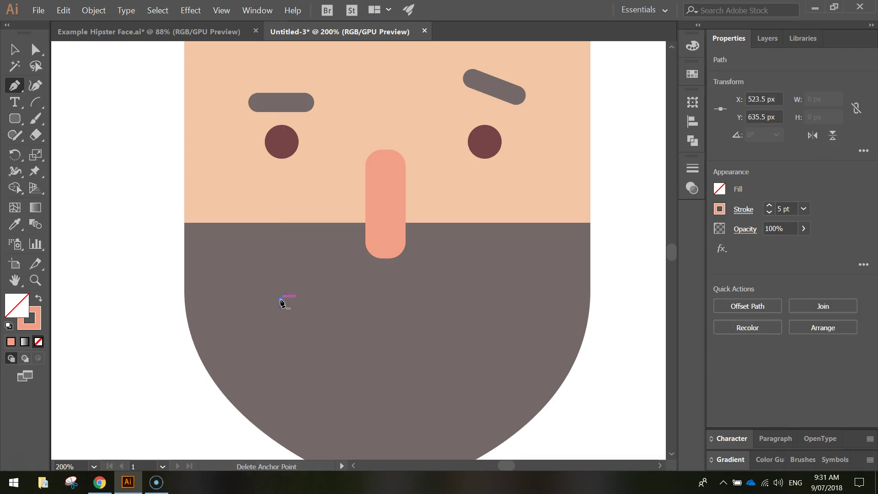
click(343, 296)
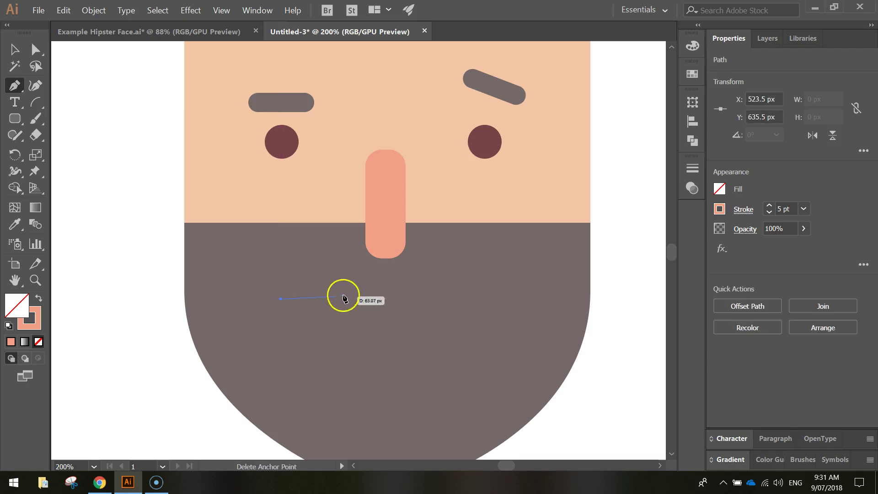
click(485, 299)
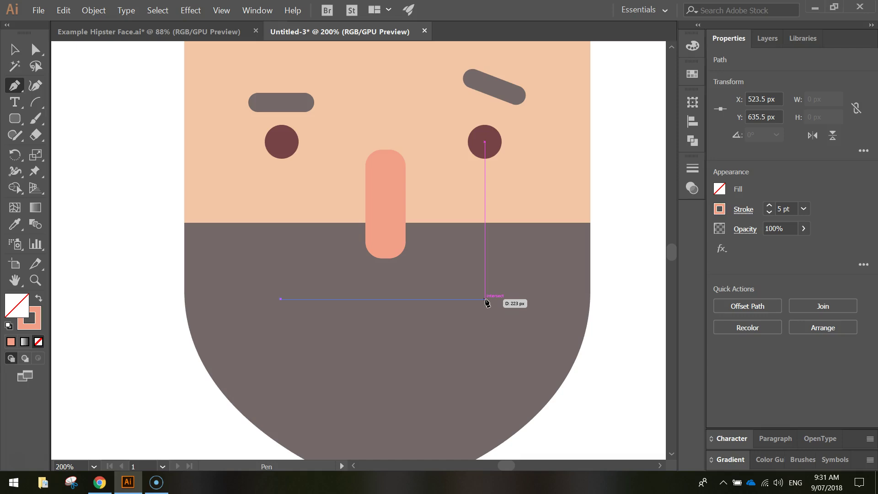
drag(485, 299, 547, 228)
drag(606, 194, 579, 206)
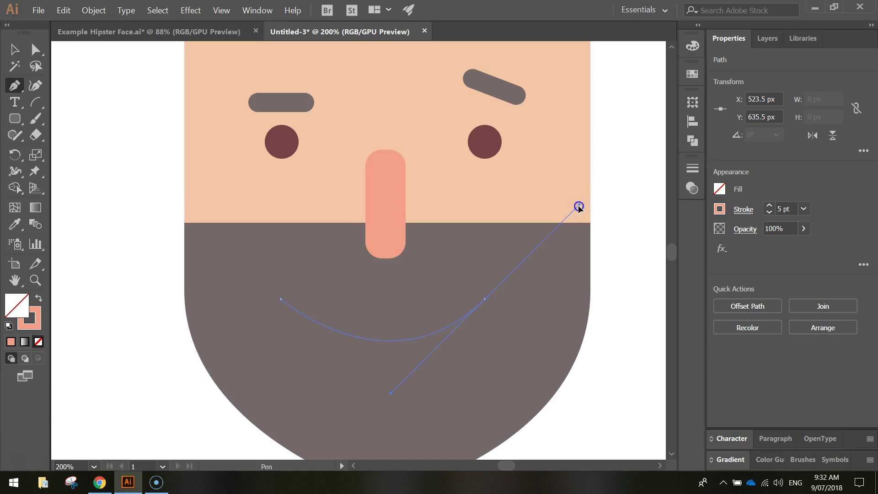
drag(577, 209, 578, 215)
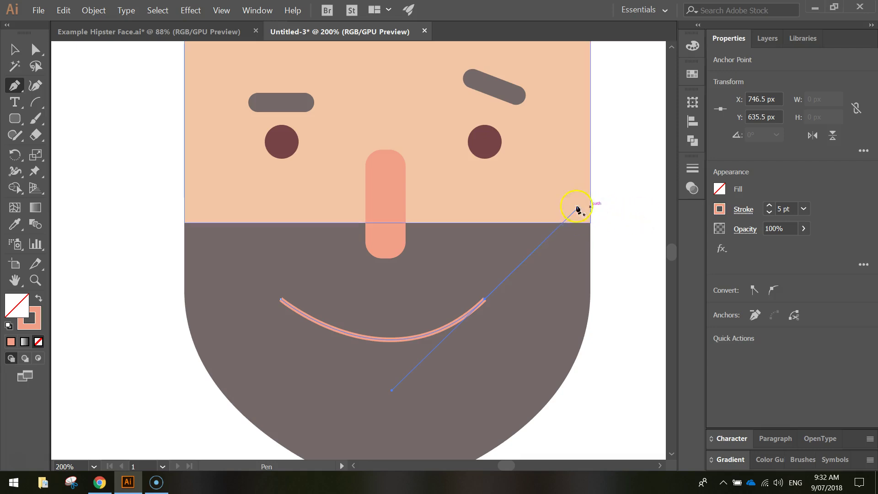
Rotate the smile slightly counterclockwise so its right end sits higher than its left end
click(15, 51)
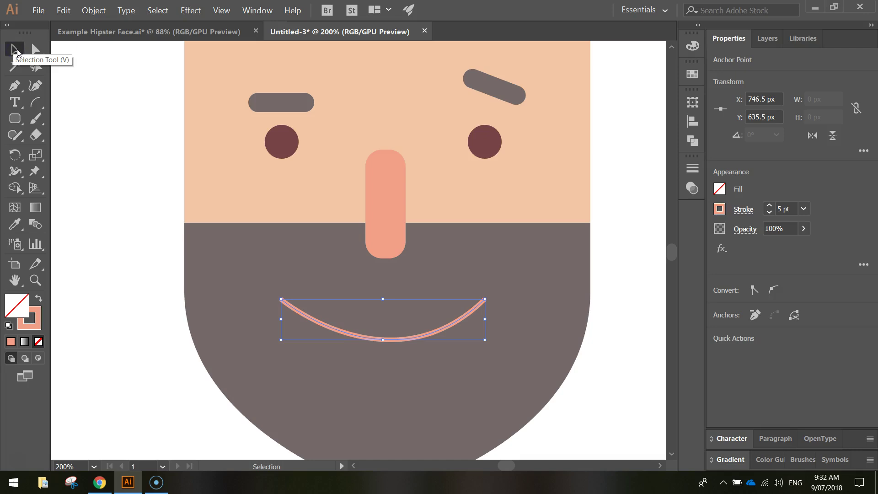
drag(371, 365, 527, 325)
click(526, 325)
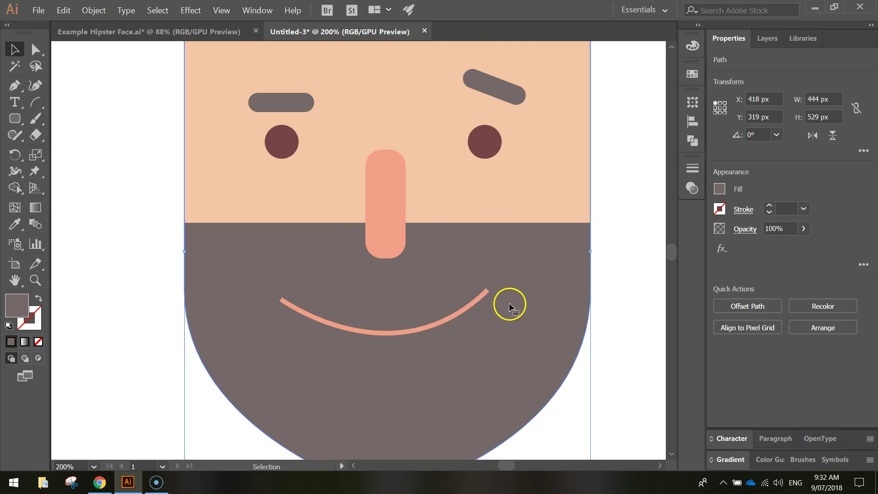
Give the smile curve's stroke a round cap so both ends are rounded
click(624, 314)
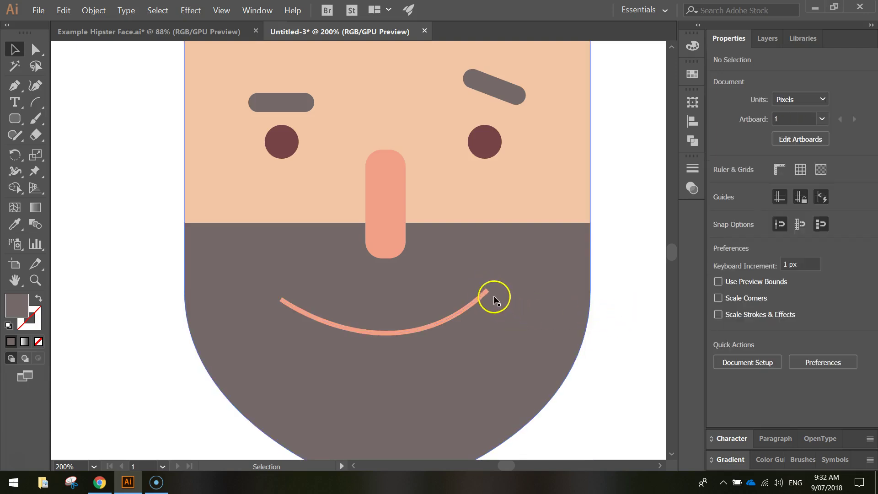
click(485, 292)
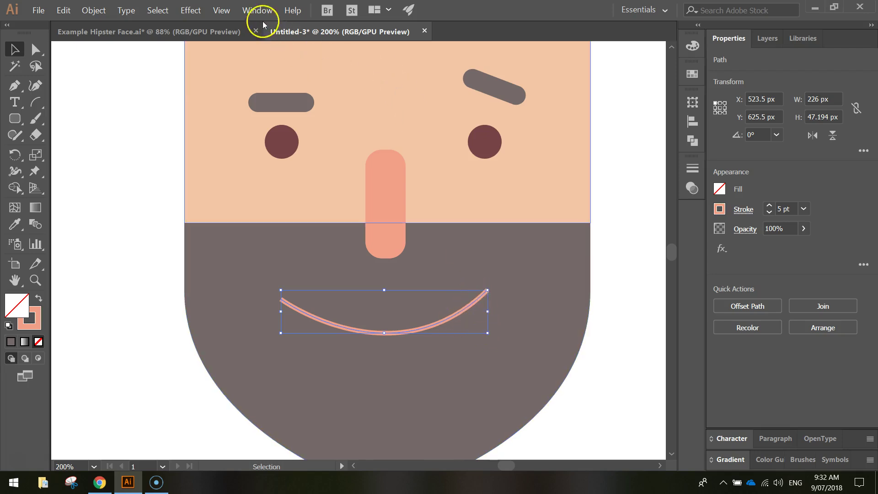
click(254, 10)
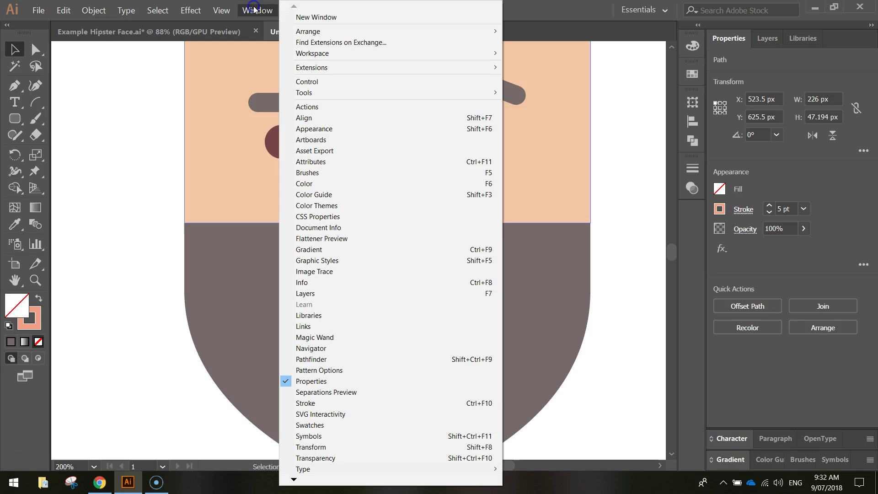
click(335, 403)
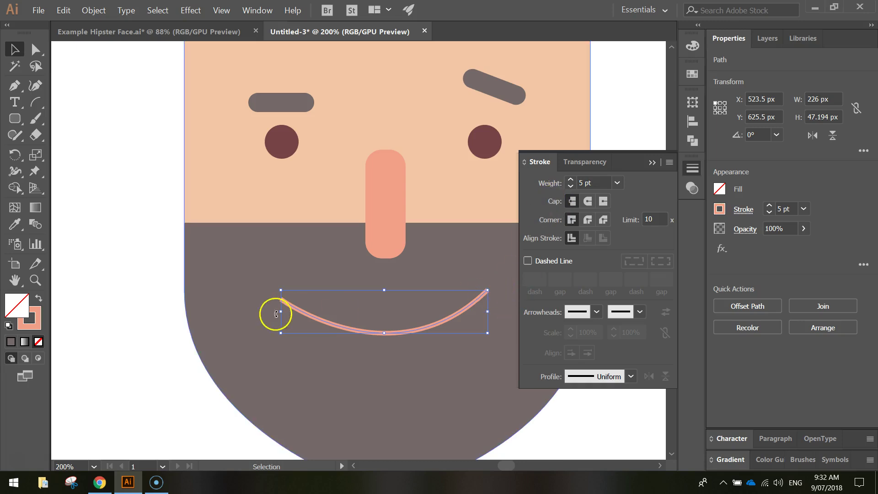
click(587, 202)
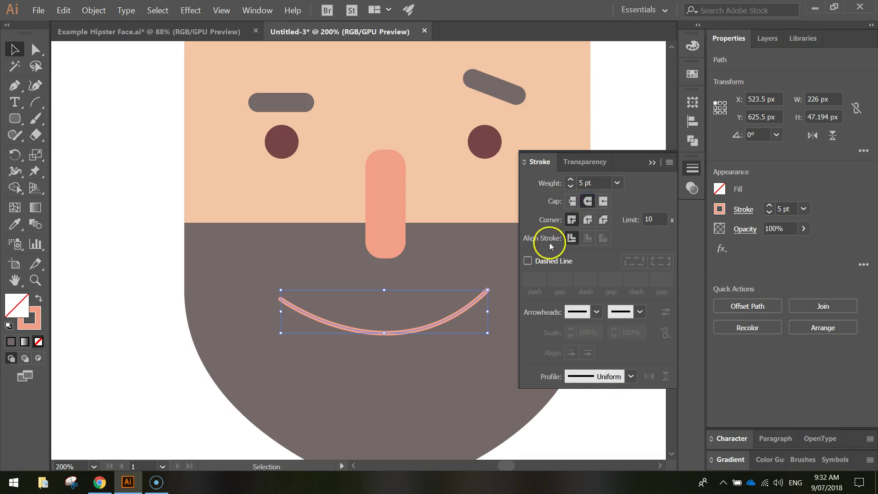
click(652, 162)
click(498, 279)
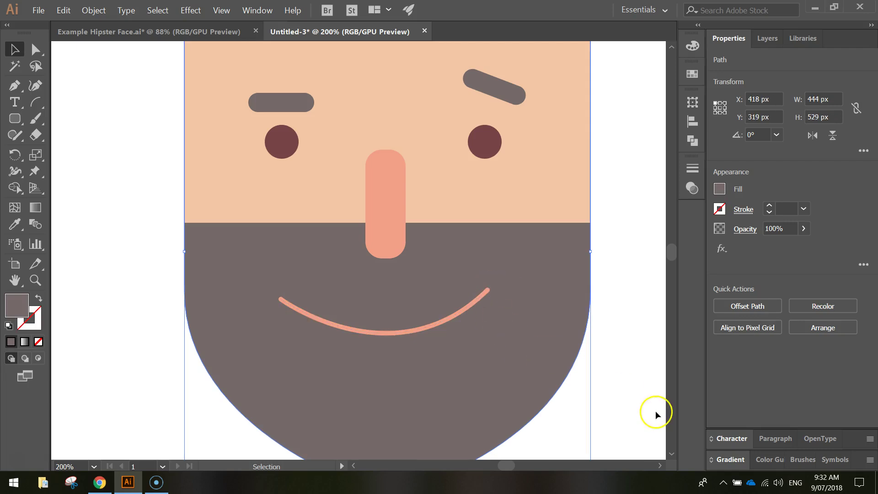
Rotate the smile slightly clockwise to about 358.68° and nudge it 8 px up and 2 px right
click(345, 324)
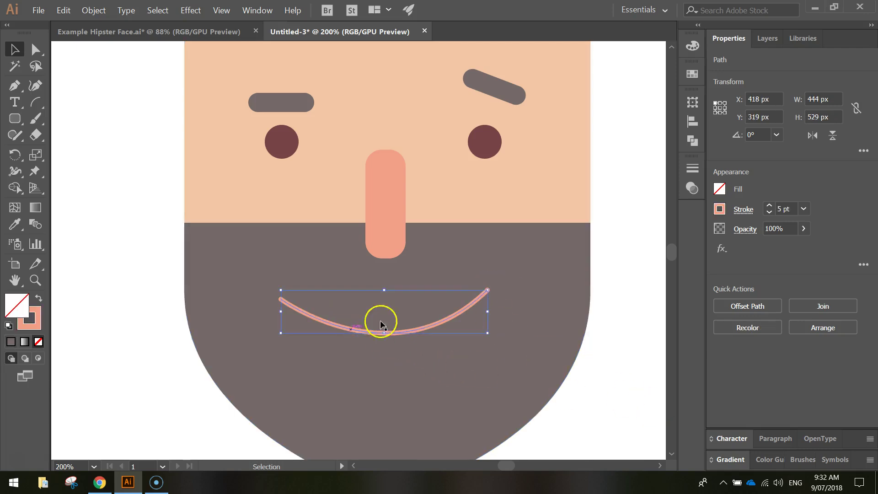
drag(494, 288, 496, 290)
key(Up)
key(Up)
key(Up)
key(Up)
key(Up)
key(Up)
key(Up)
key(Up)
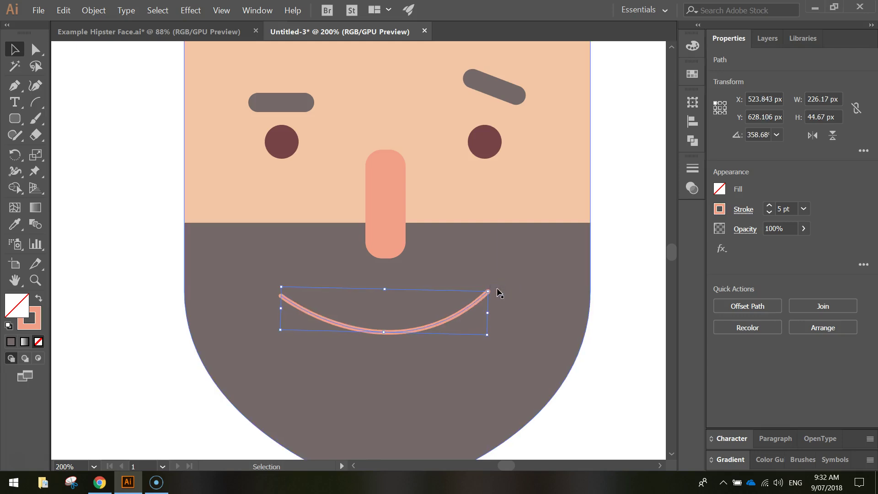
key(Right)
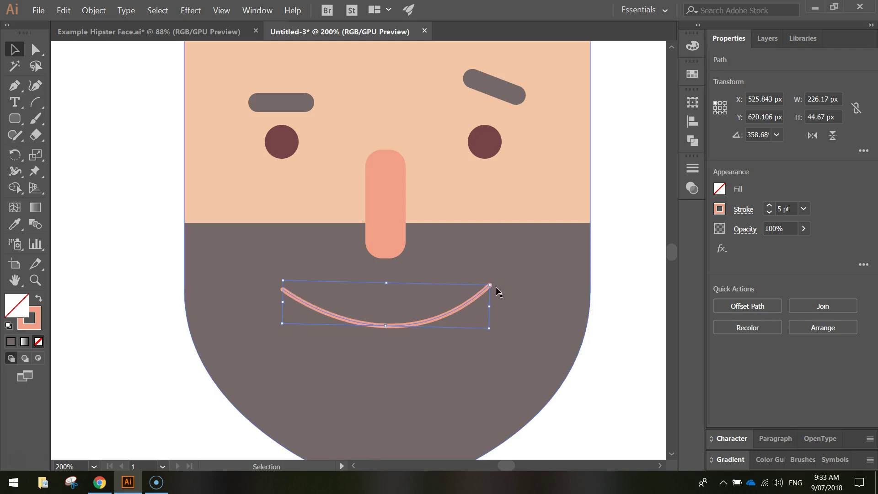
click(632, 310)
Prepare the Rounded Rectangle tool with fill colour #de7659, keeping the stroke colour #f2a088
scroll(615, 299, down, 1)
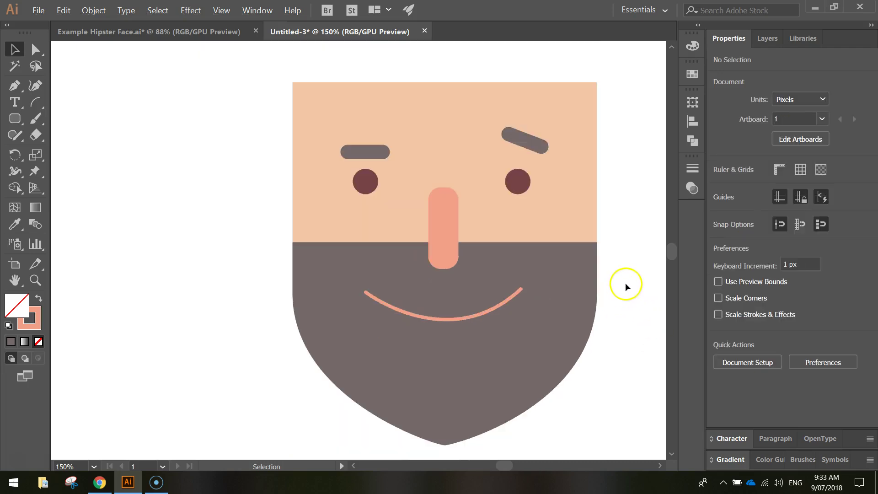
drag(625, 318, 539, 316)
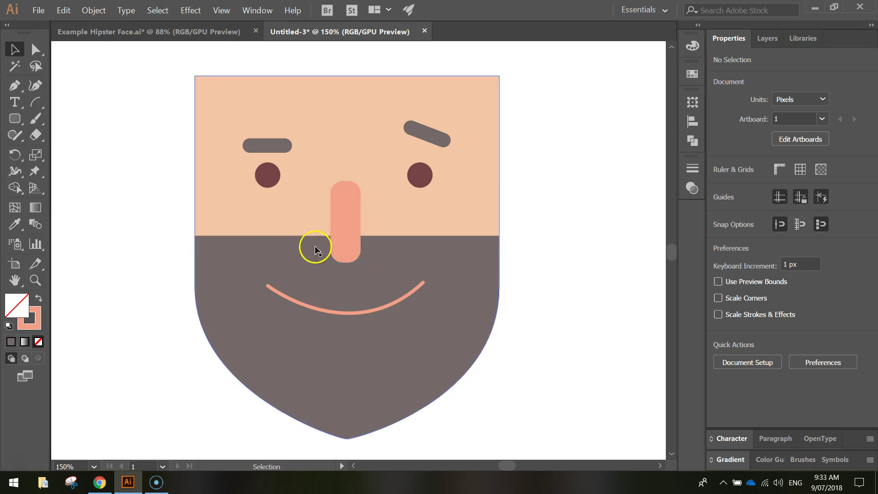
click(13, 118)
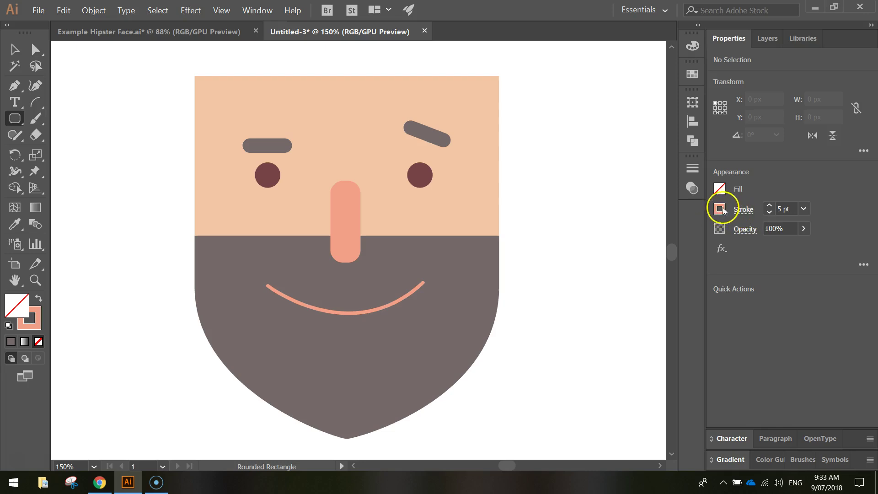
click(718, 190)
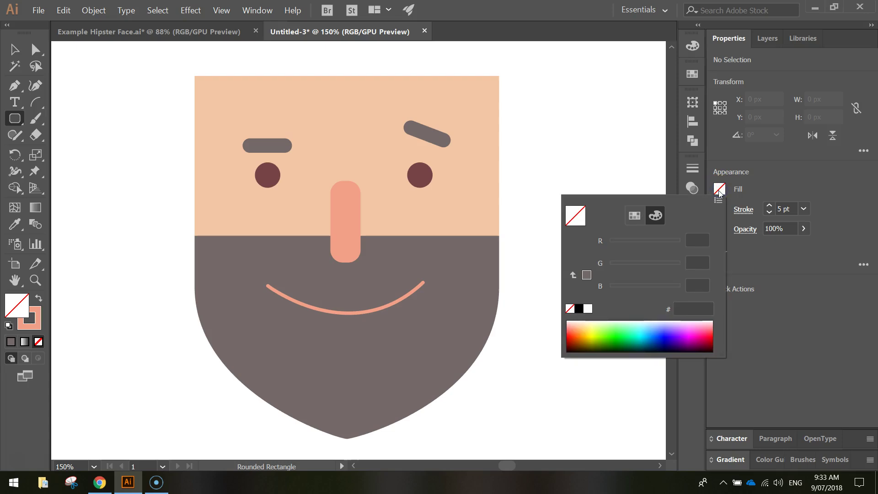
click(578, 309)
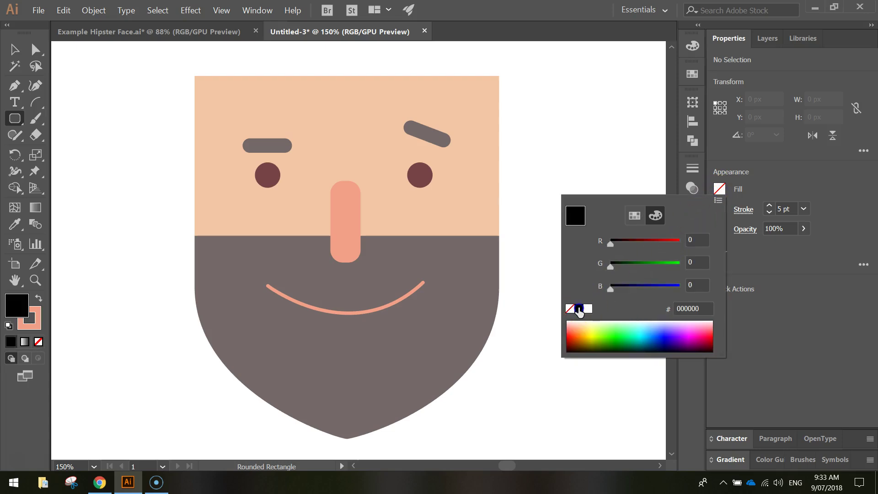
drag(695, 304, 656, 304)
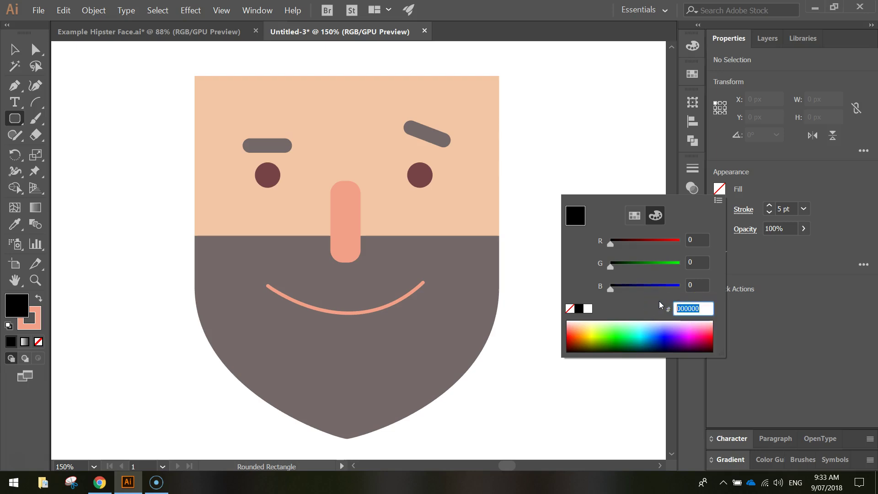
text(de7659)
key(Return)
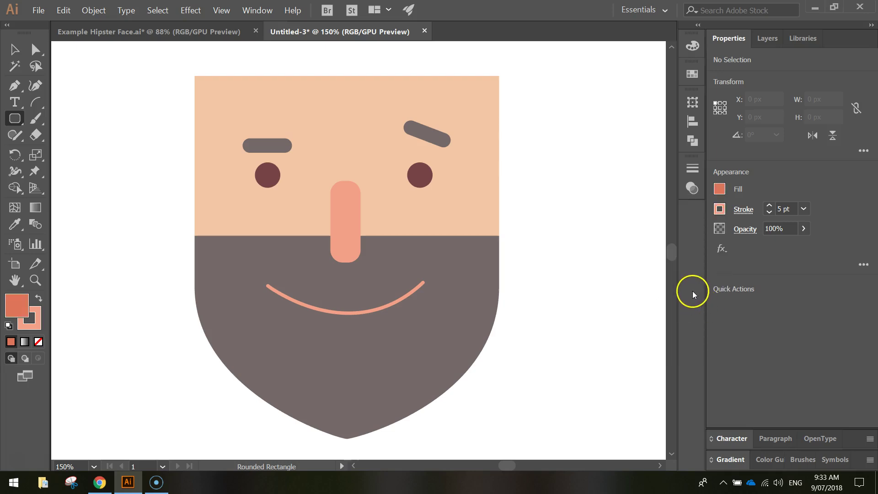
click(719, 210)
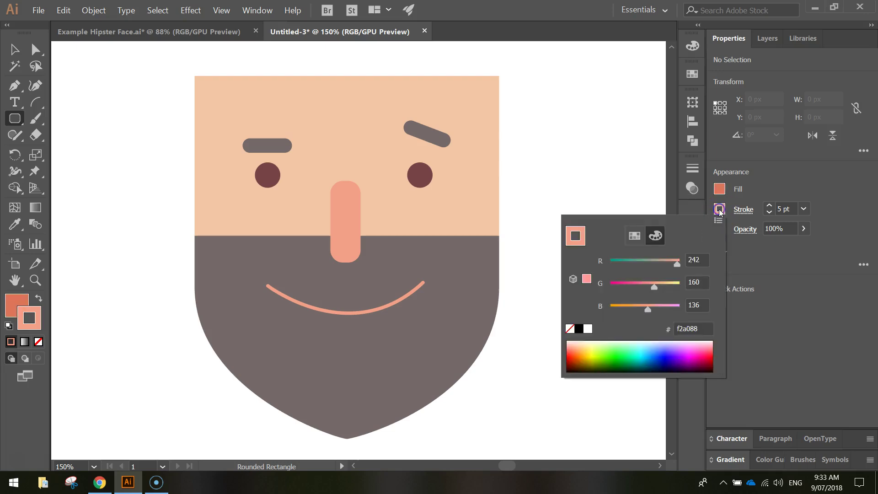
click(672, 327)
click(661, 335)
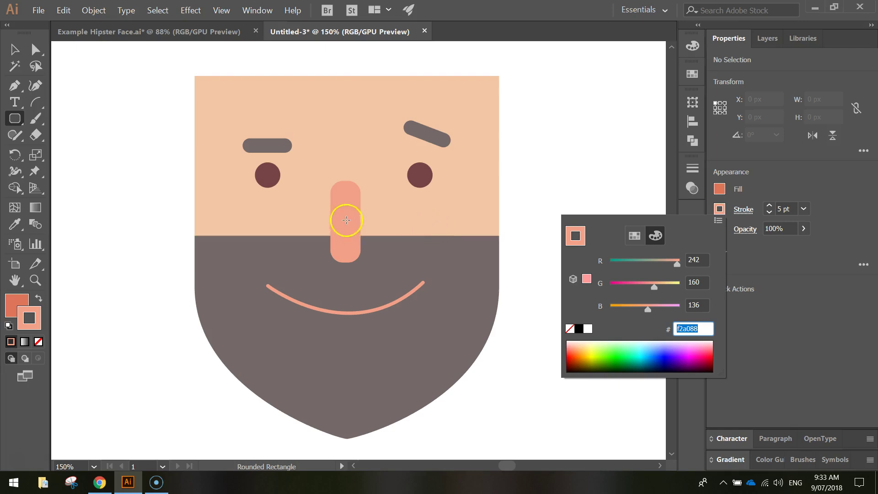
click(771, 286)
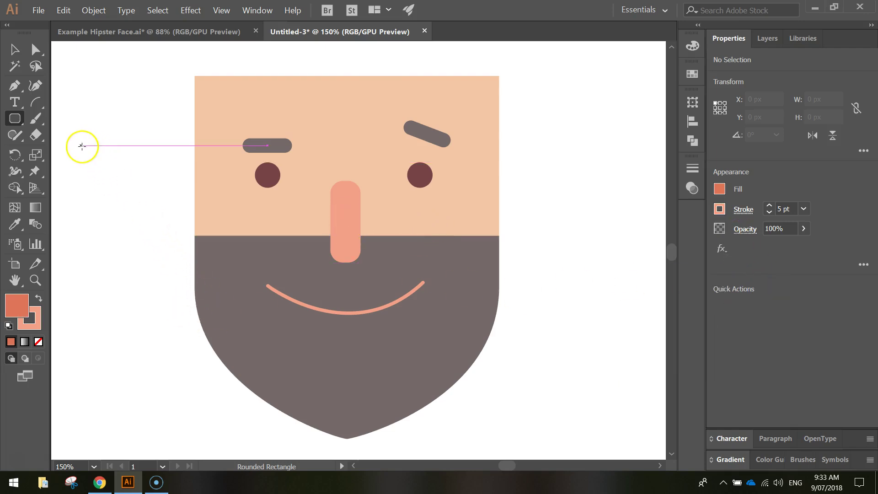
Draw an ear as a rounded rectangle about 62 x 138 px left of the face and move it closer to the head
drag(78, 145, 121, 240)
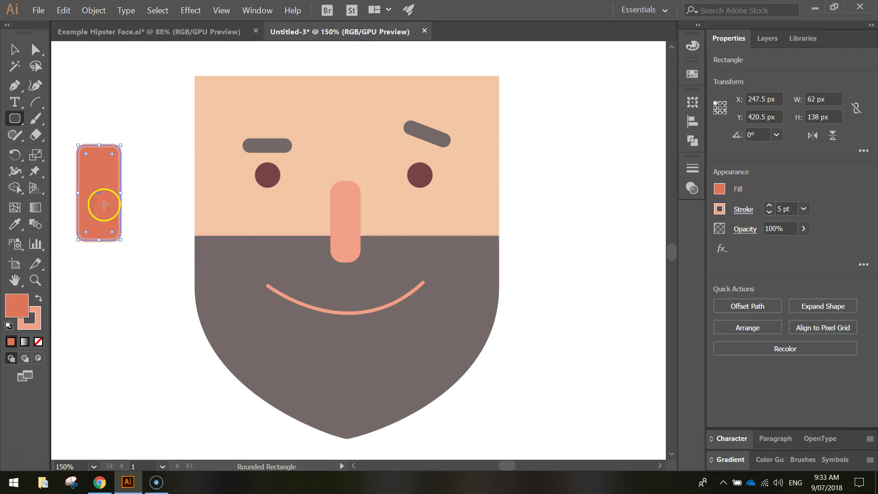
click(12, 48)
click(127, 111)
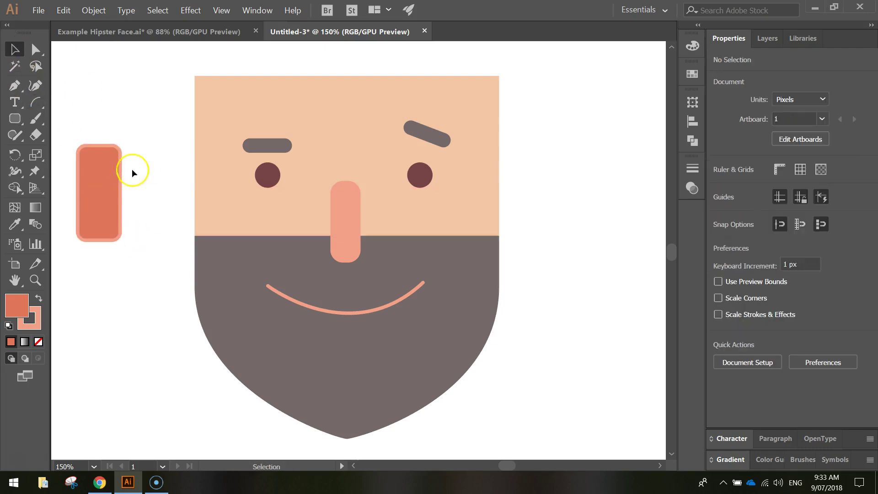
drag(106, 179, 149, 222)
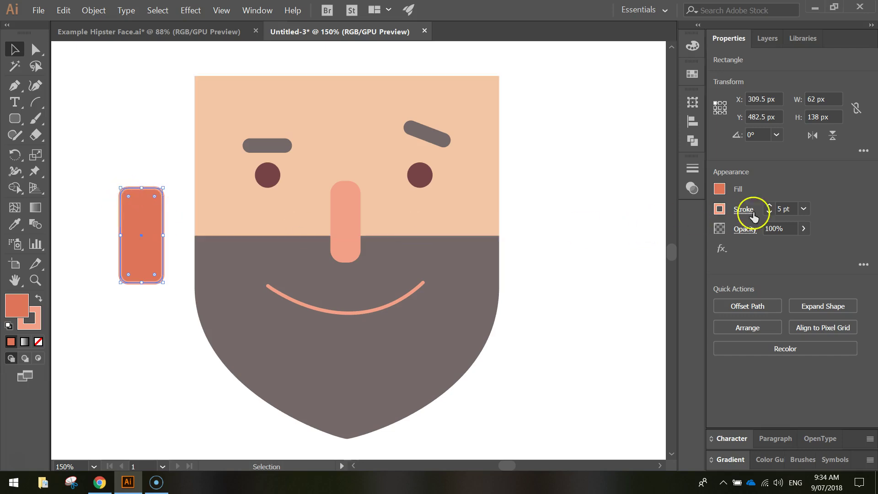
Increase the ear's stroke weight to 20 pt
click(782, 209)
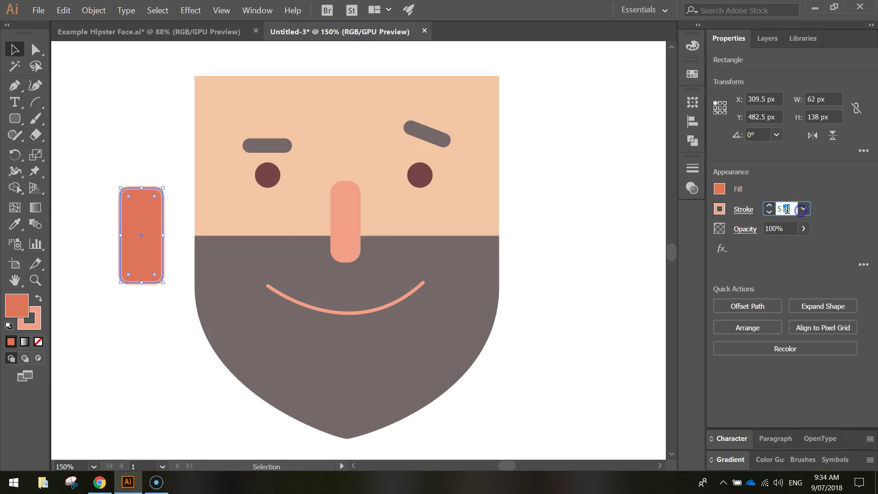
click(770, 207)
click(770, 206)
click(770, 207)
click(770, 207)
click(770, 207)
click(770, 207)
click(770, 207)
click(770, 207)
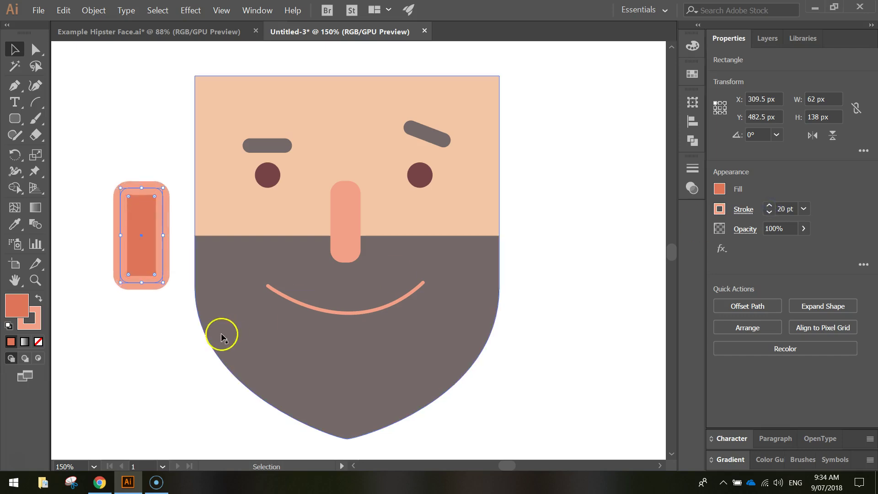
click(172, 346)
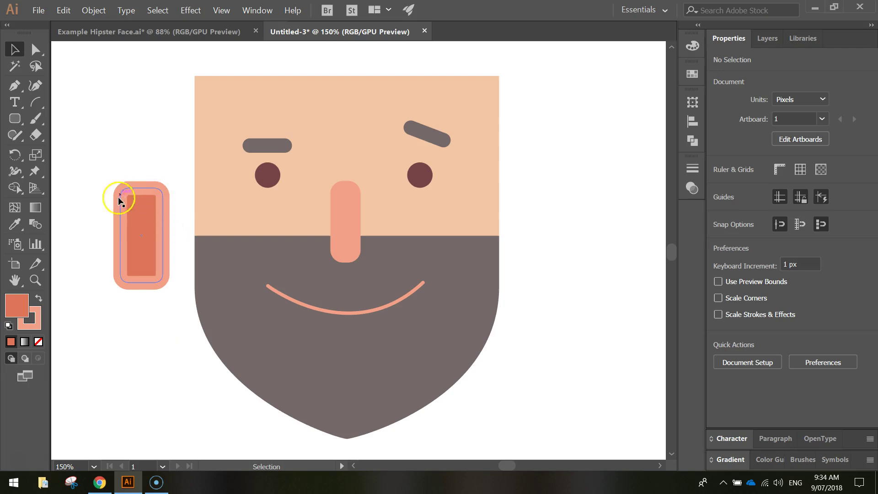
Increase the corner radius of the ear so its inner fill is rounded too
click(121, 251)
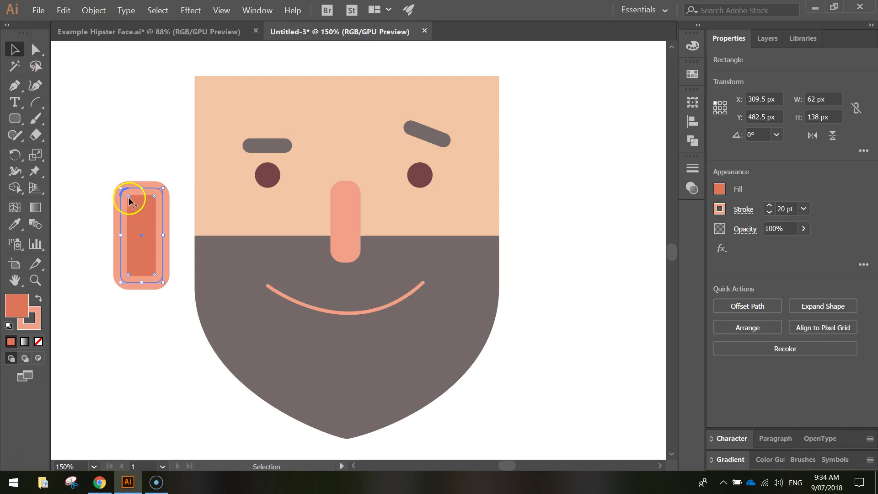
drag(128, 196, 136, 206)
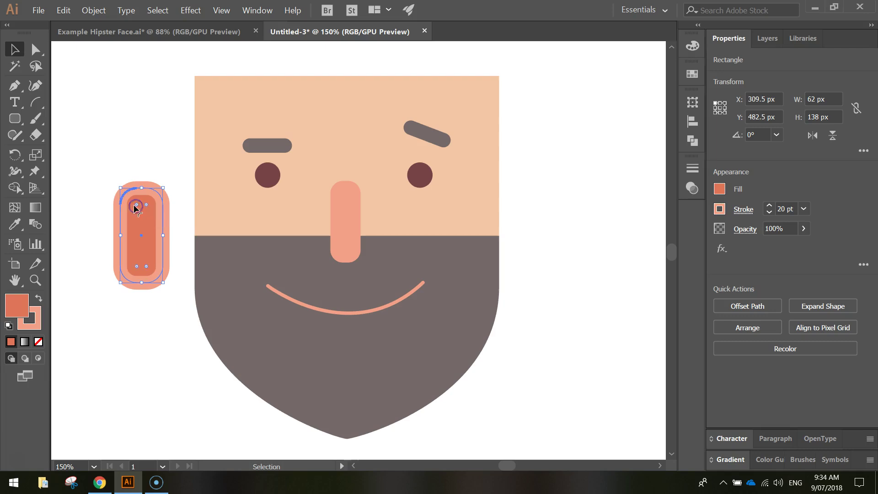
click(102, 151)
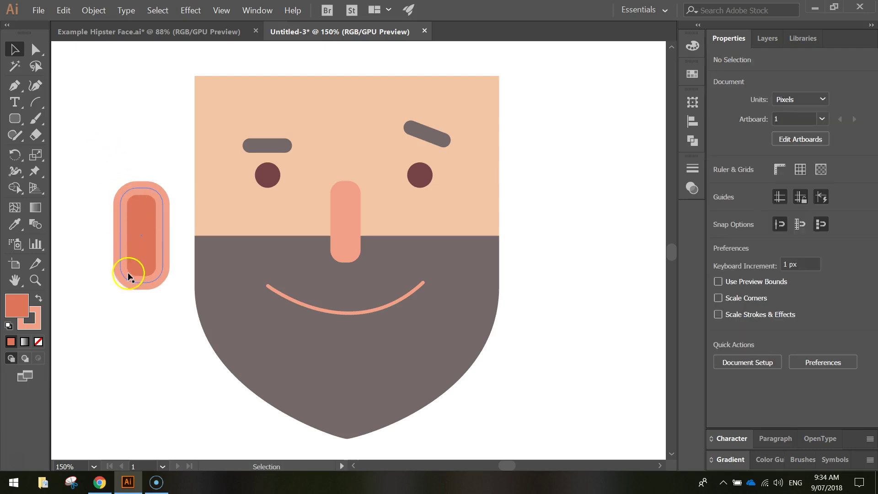
Move the ear onto the face's left edge at X 388 px, Y 484 px and send it to the back
drag(138, 257, 193, 259)
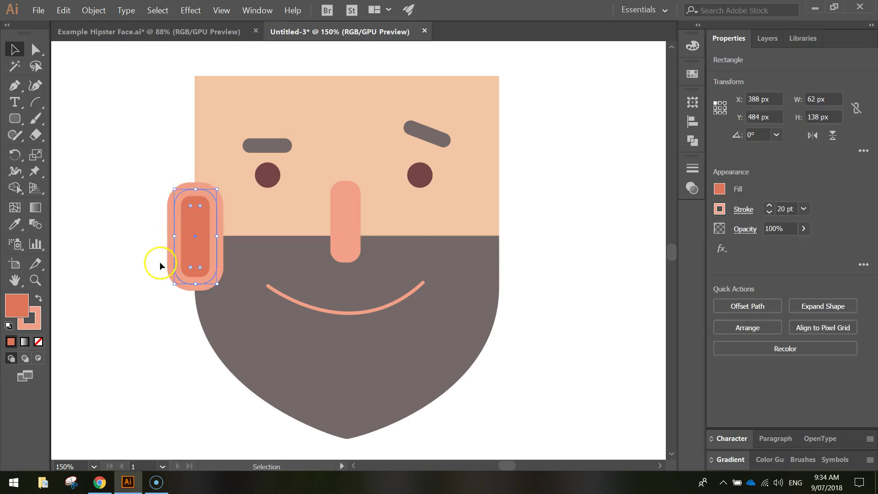
right_click(175, 222)
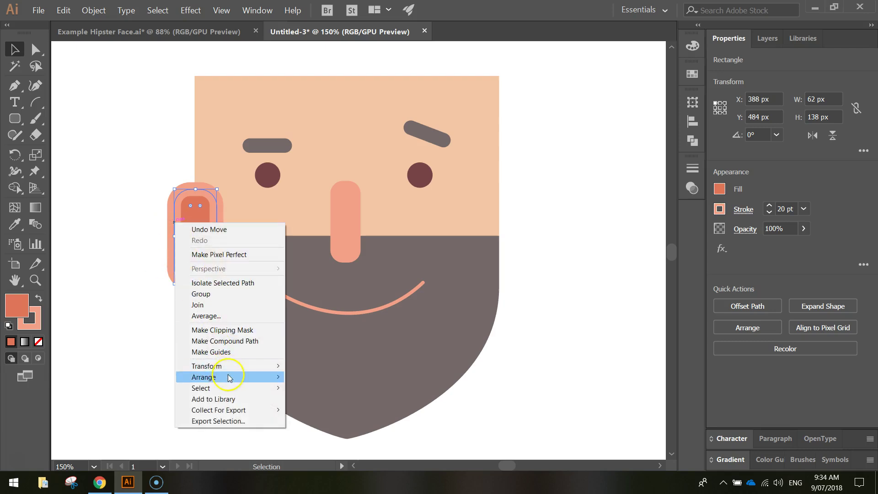
mouse_move(229, 378)
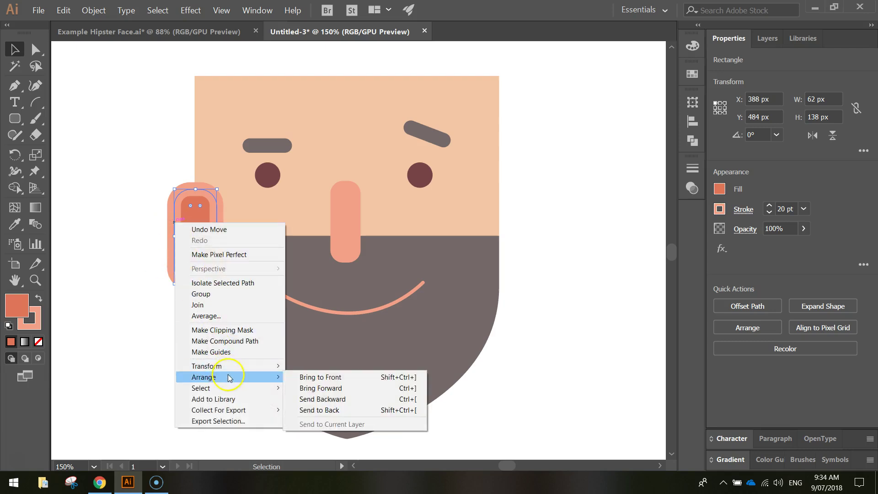
click(350, 410)
click(127, 325)
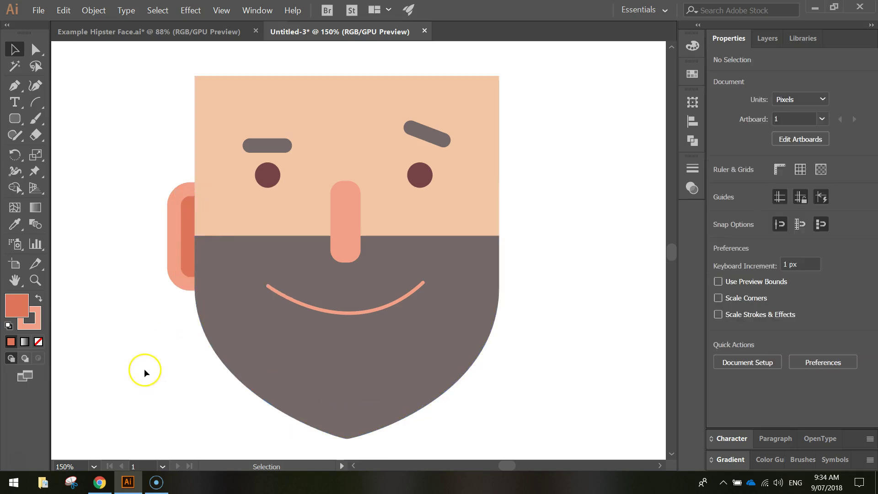
Duplicate the ear horizontally onto the face's right edge, level with the original
click(172, 239)
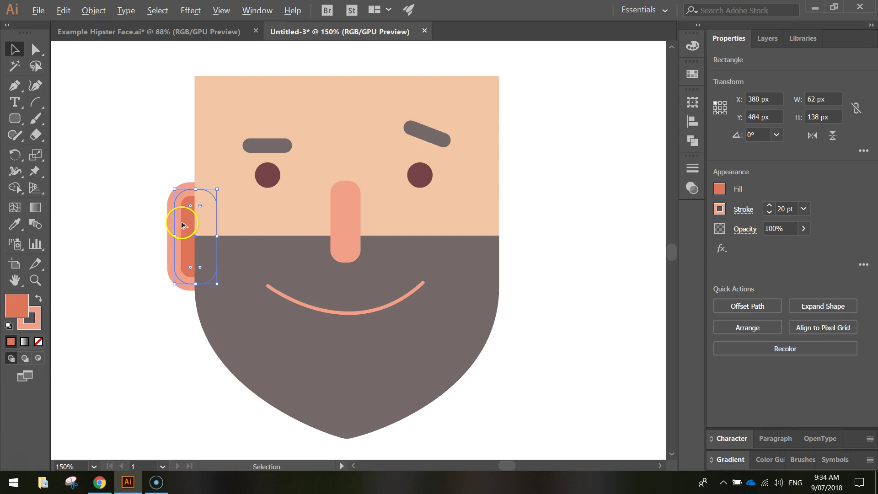
drag(181, 224, 486, 226)
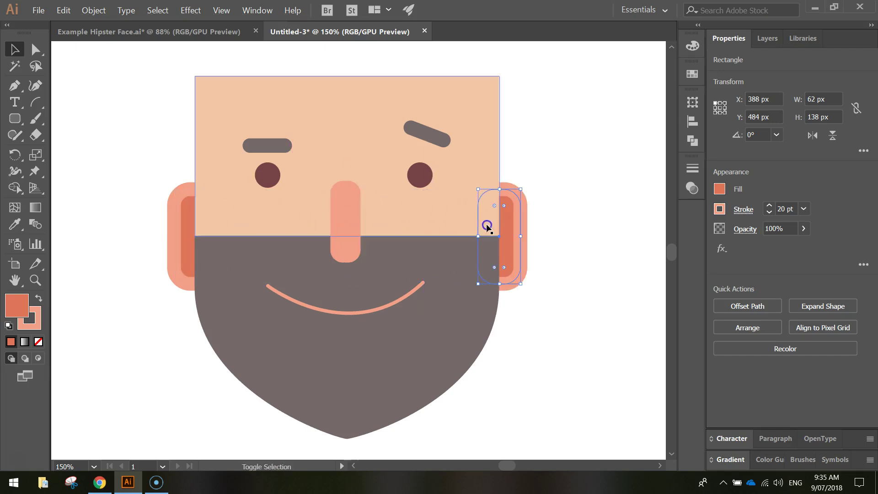
click(589, 231)
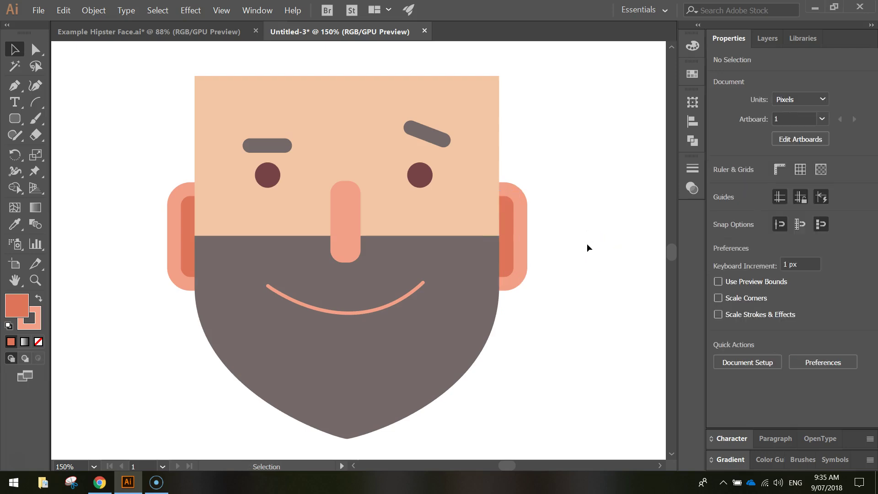
Set up the Rectangle tool with no stroke and the grey-brown fill 756969 for the hair
scroll(518, 212, down, 2)
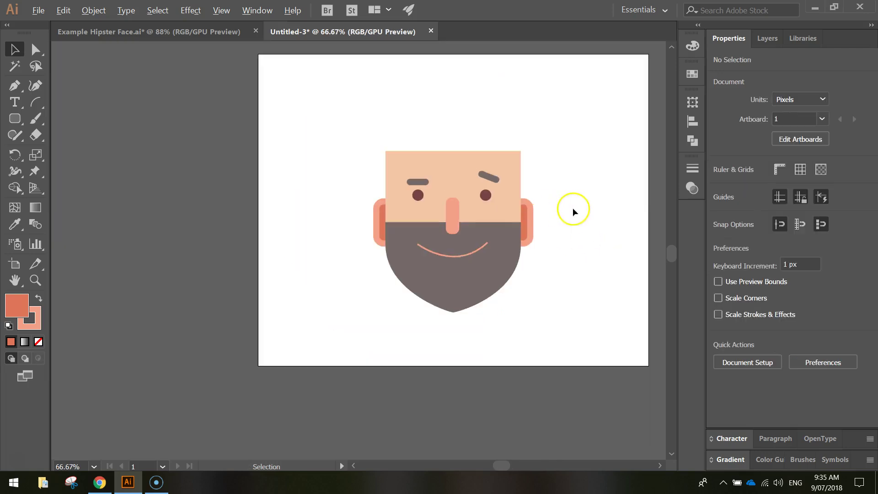
key(space)
drag(560, 255, 515, 263)
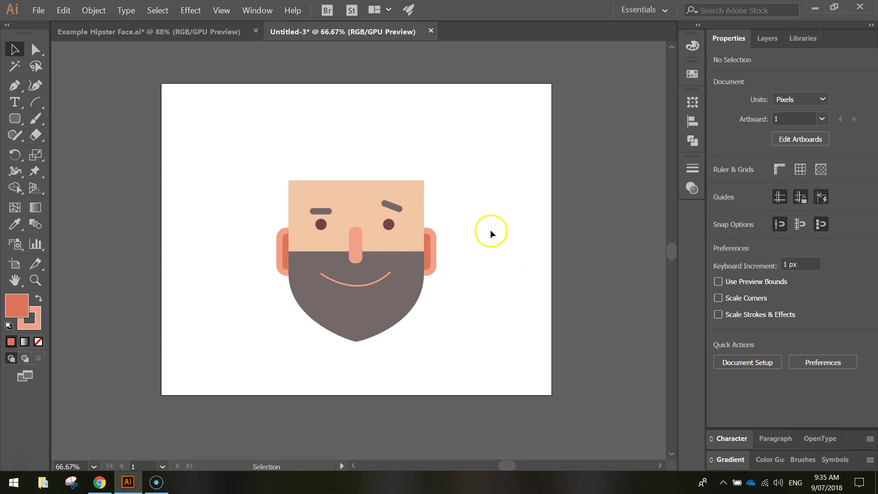
drag(15, 118, 64, 120)
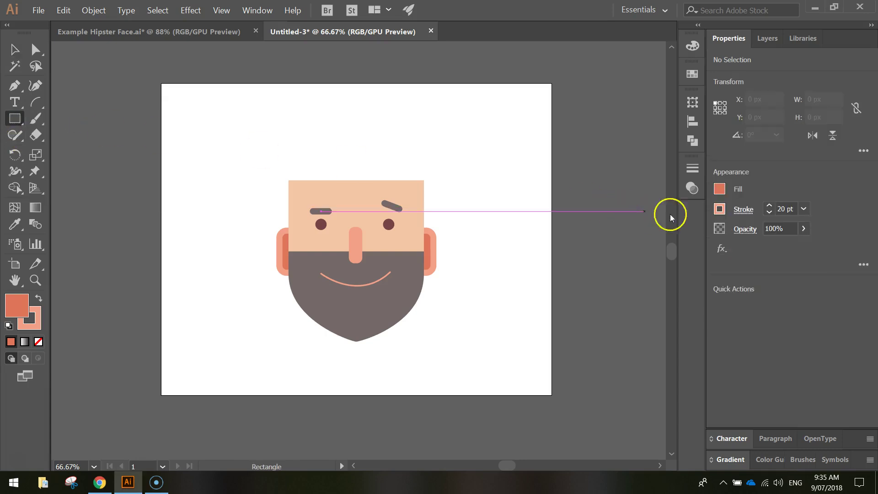
click(719, 209)
click(570, 329)
click(782, 186)
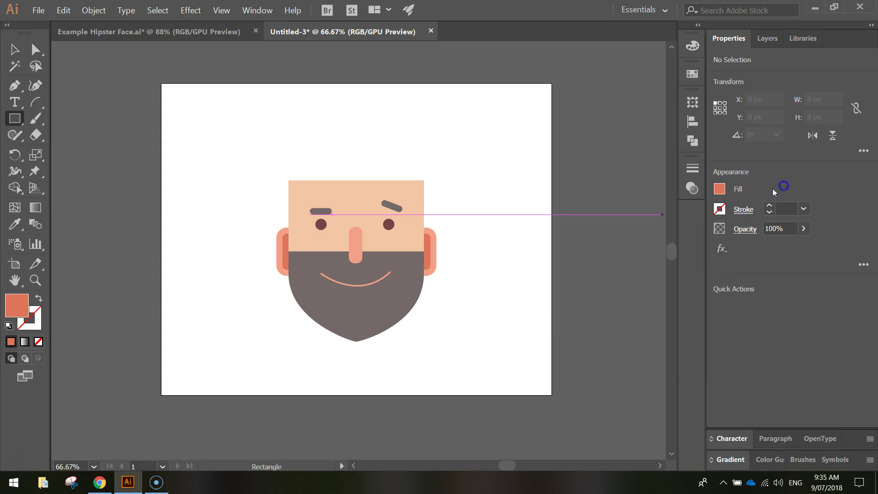
click(721, 190)
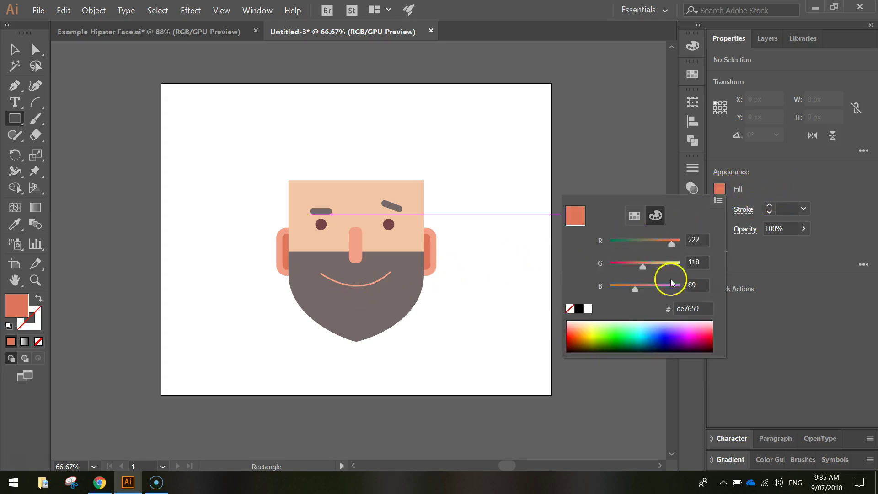
click(687, 309)
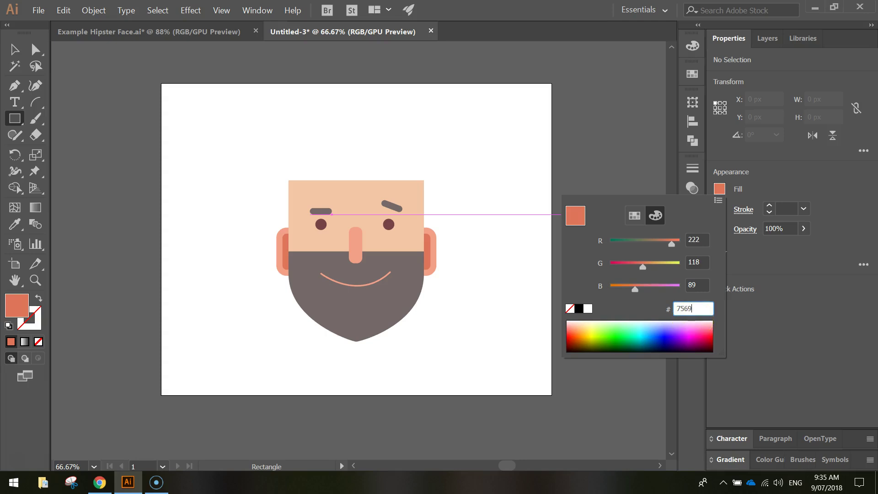
text(756969)
key(Return)
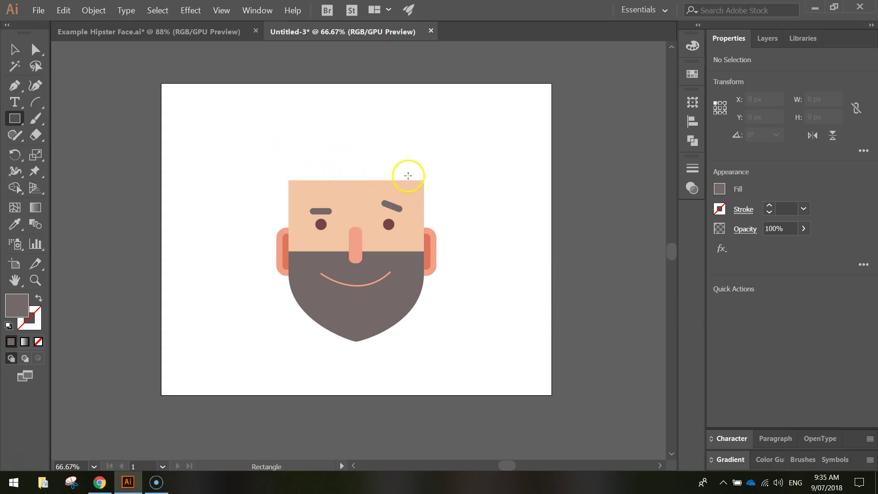
Draw a hair rectangle of about 624 x 148 px from the face's top right corner, extending past its left edge
scroll(393, 167, up, 2)
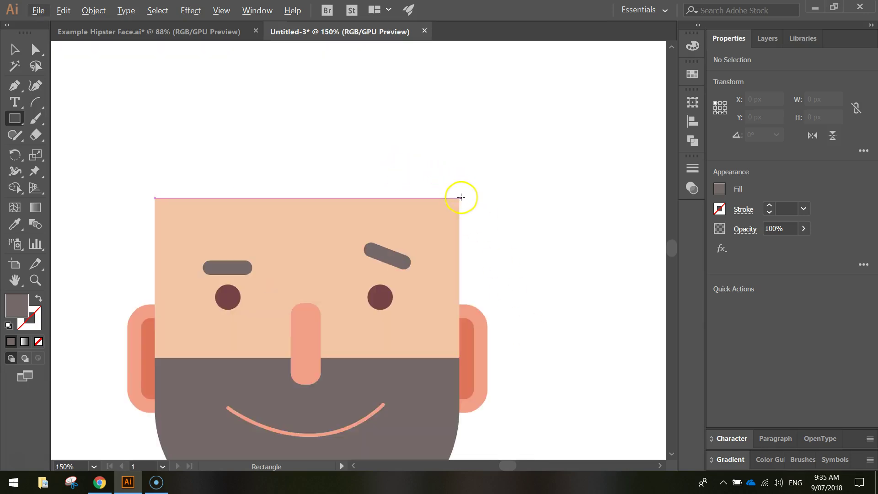
drag(459, 197, 221, 96)
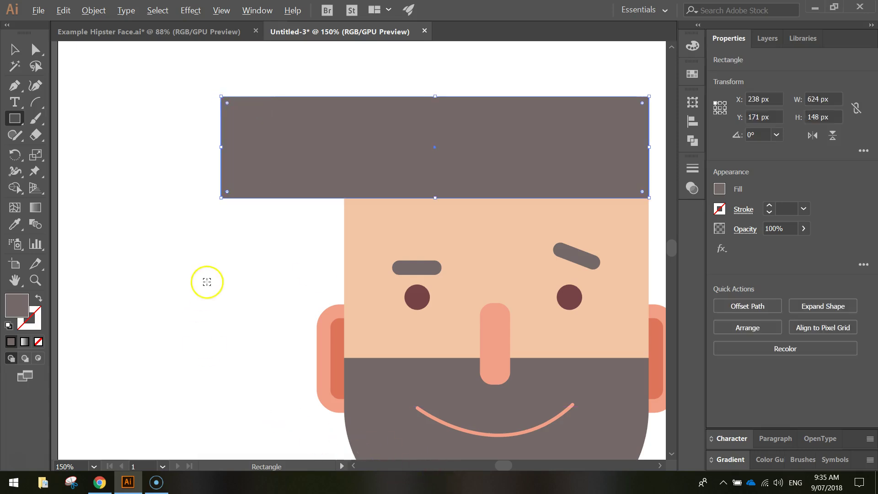
scroll(205, 284, down, 1)
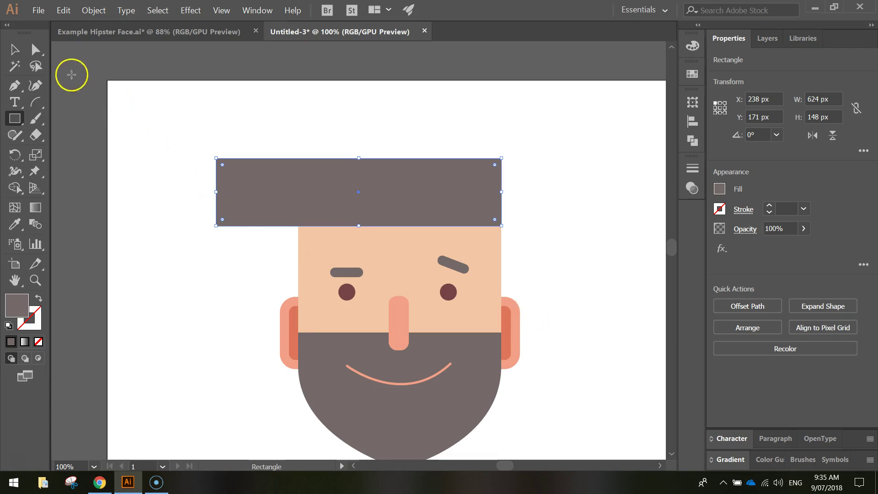
Round the hair rectangle's top right corner moderately and its bottom left corner to the maximum radius
click(36, 51)
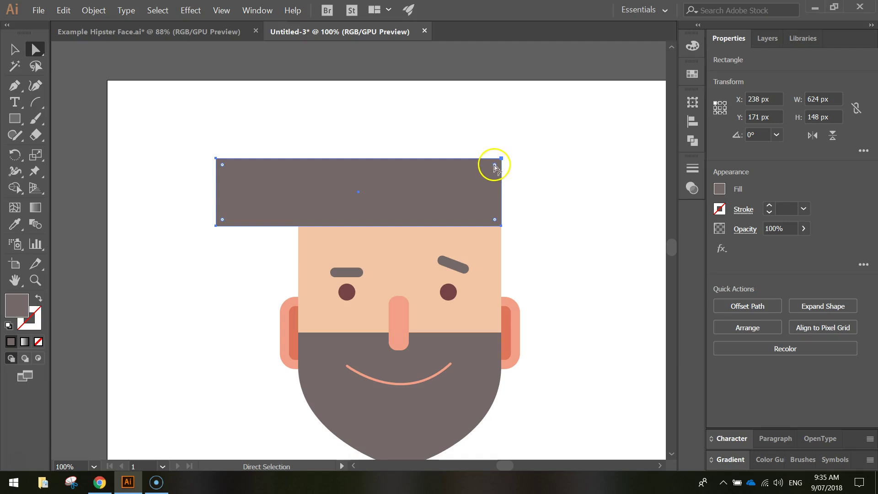
click(517, 154)
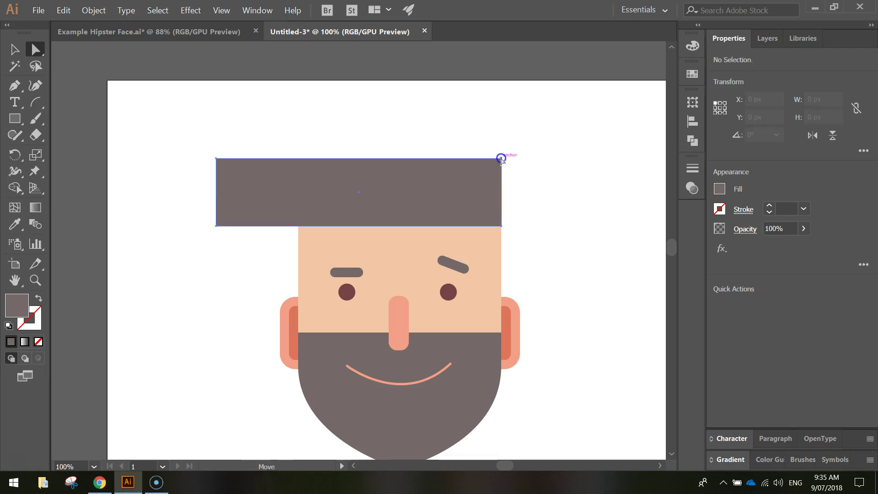
click(501, 159)
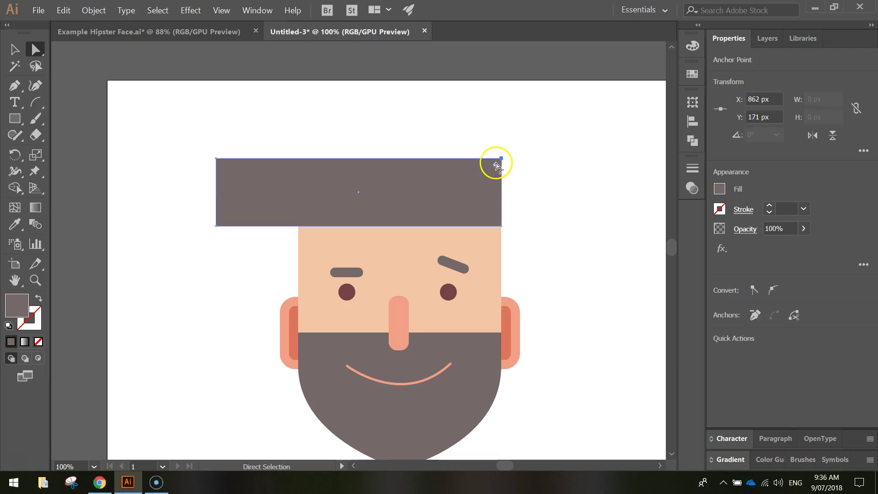
drag(494, 166, 451, 186)
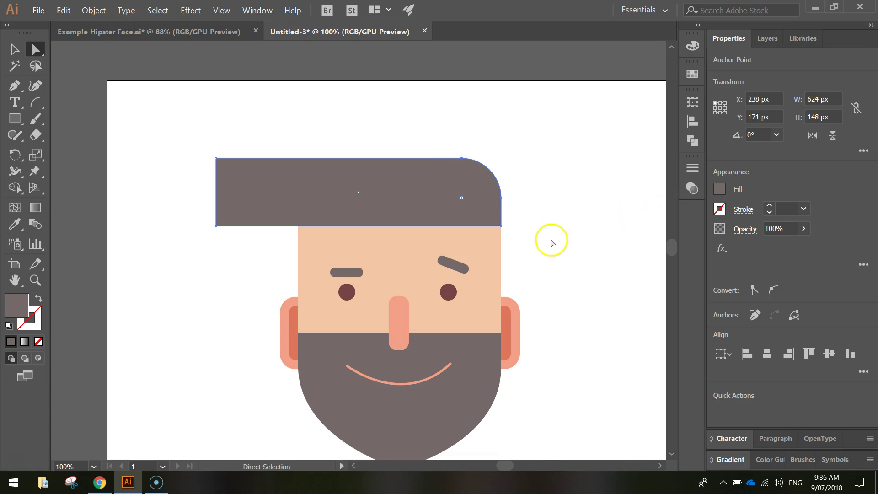
click(216, 226)
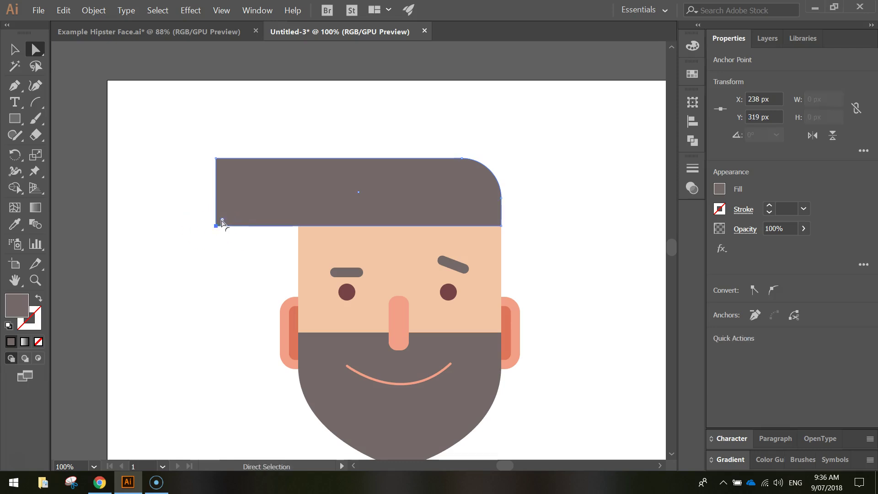
drag(223, 221, 327, 180)
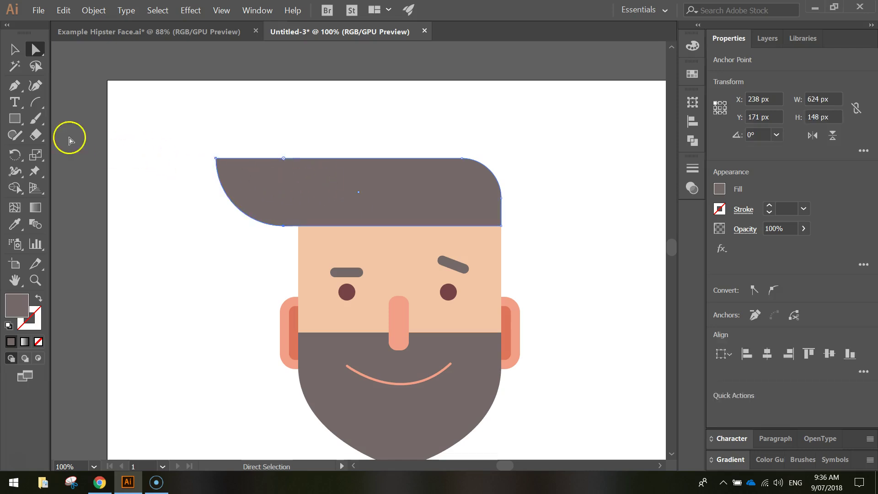
Narrow the hair slightly by moving its left edge inward toward the face
click(9, 54)
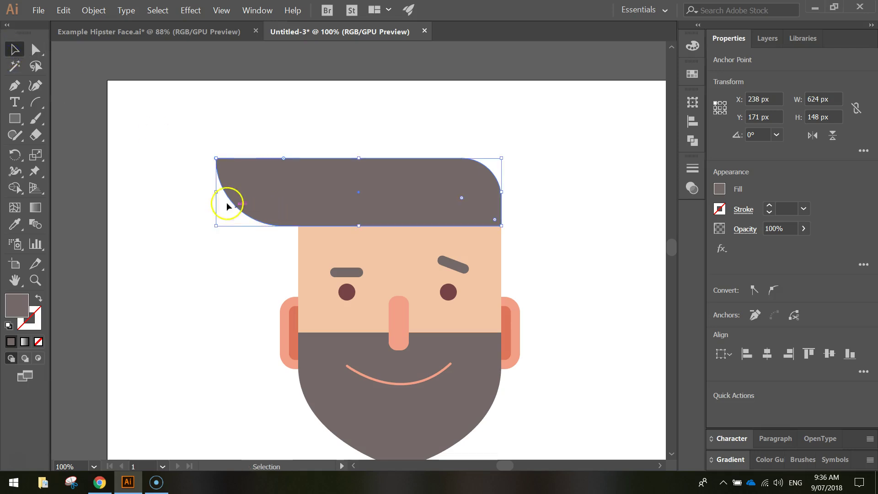
drag(217, 192, 235, 191)
click(176, 164)
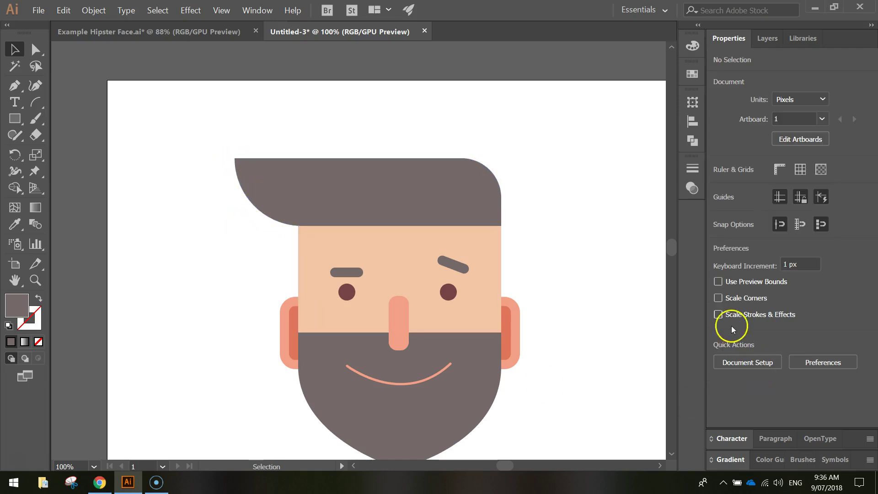
Set the Rectangle tool's fill to light blue 59c5ff for a background
scroll(616, 335, down, 3)
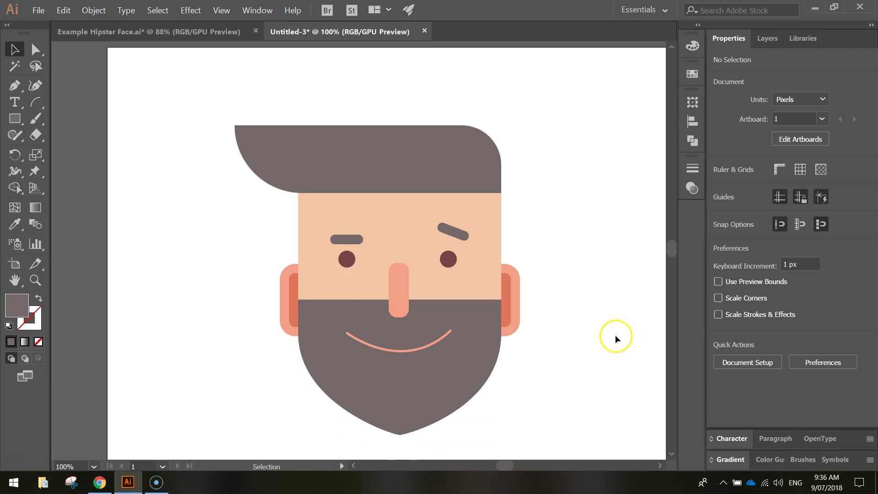
scroll(610, 332, down, 2)
scroll(609, 332, up, 1)
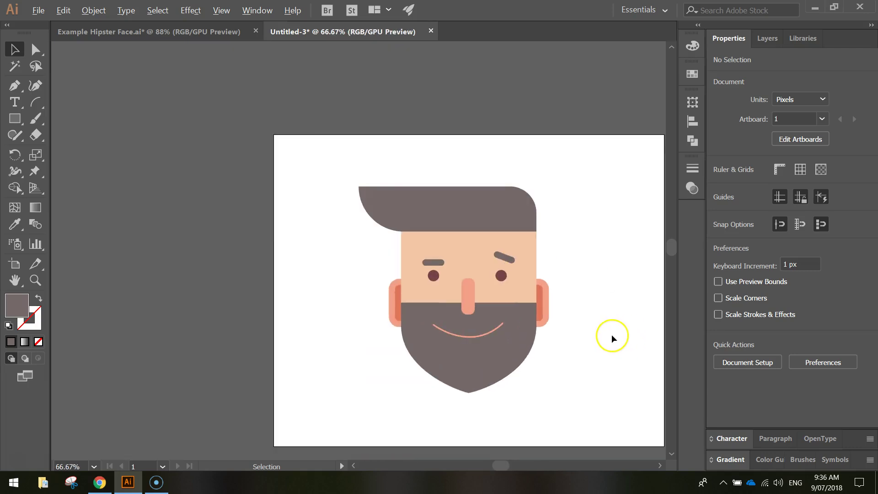
drag(503, 470, 506, 465)
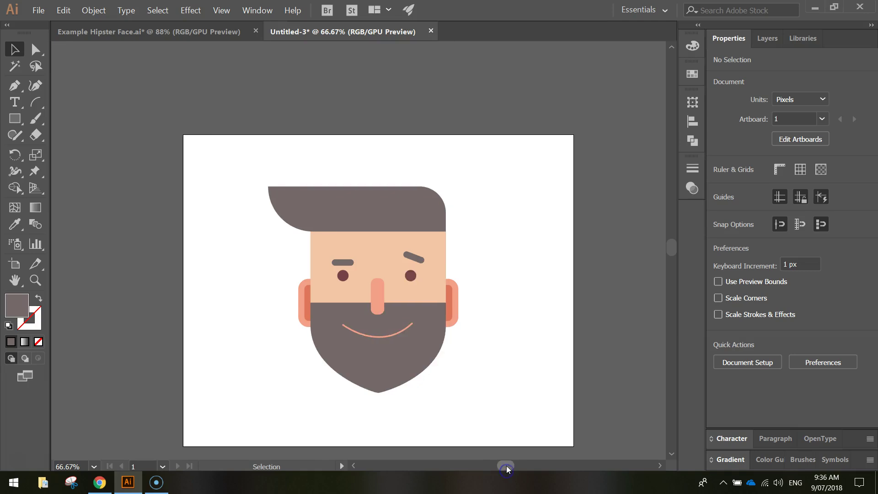
key(ctrl+0)
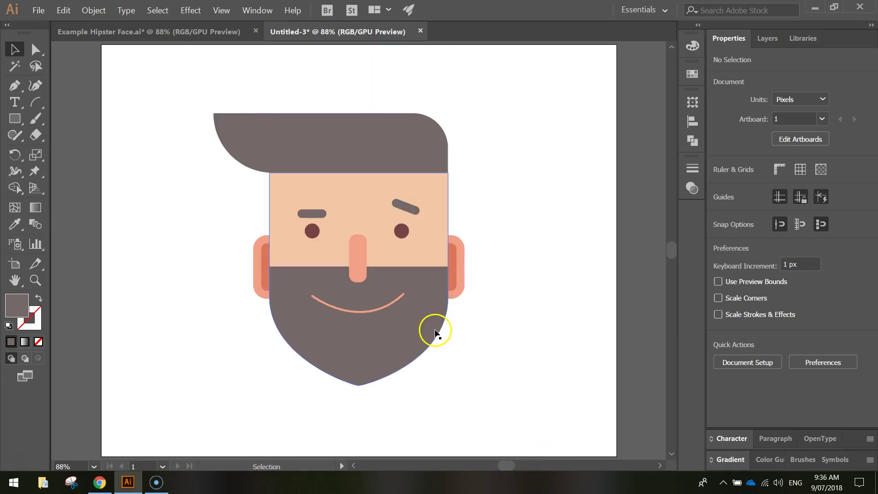
click(14, 119)
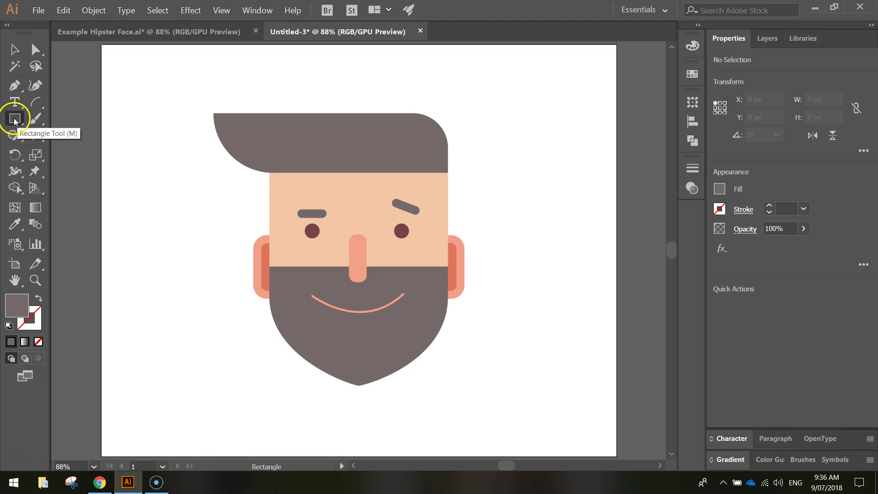
click(719, 189)
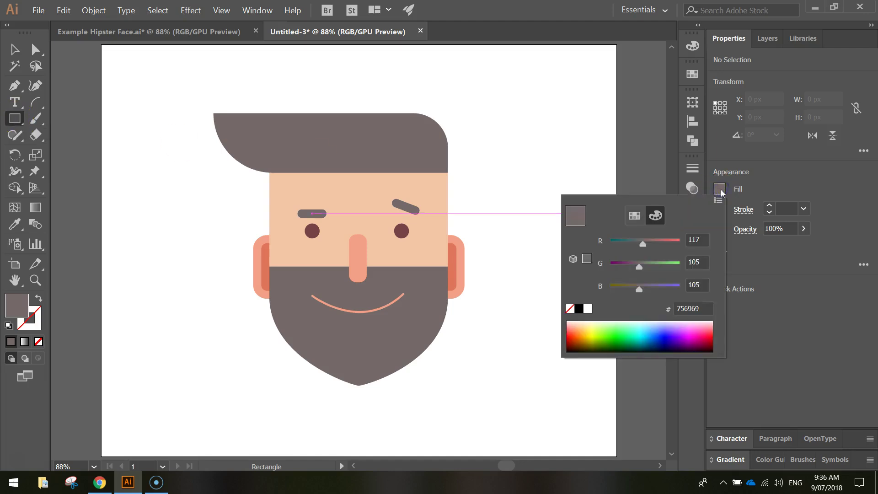
click(654, 320)
drag(651, 324, 655, 324)
click(651, 248)
drag(655, 244, 636, 247)
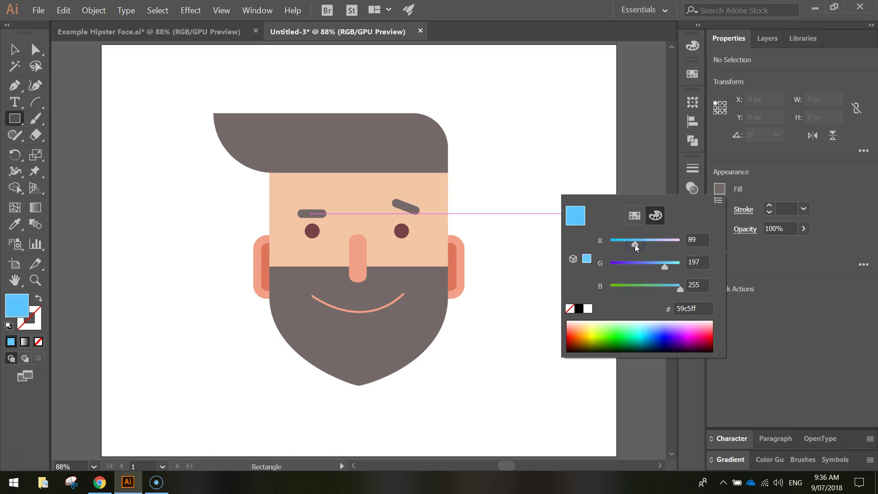
click(727, 187)
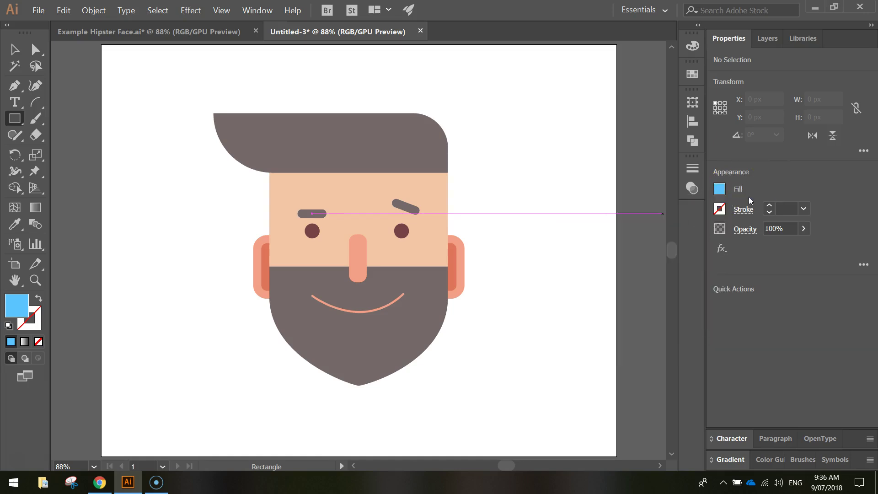
click(719, 189)
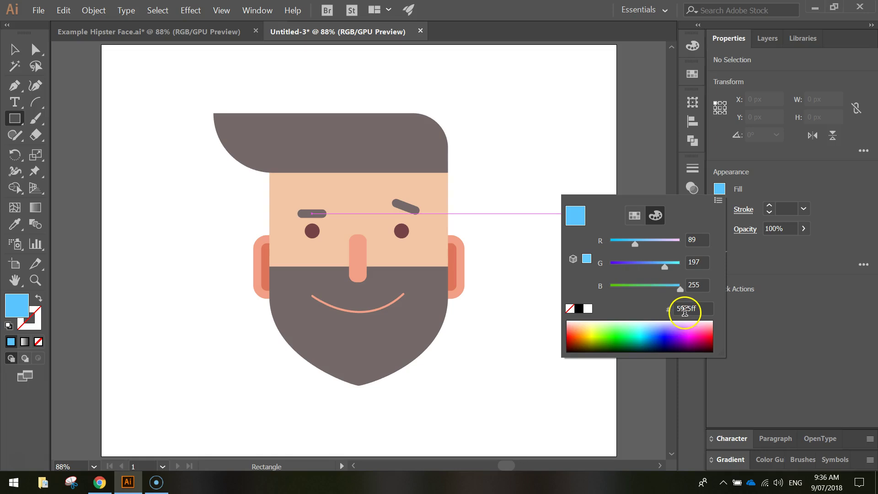
click(765, 172)
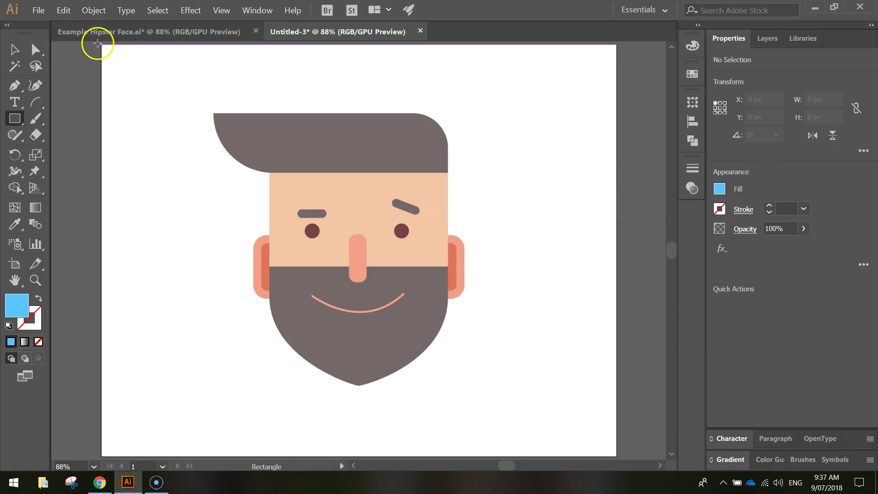
Draw a 1280 x 1024 px background rectangle covering the whole artboard and send it to the back
drag(101, 44, 617, 457)
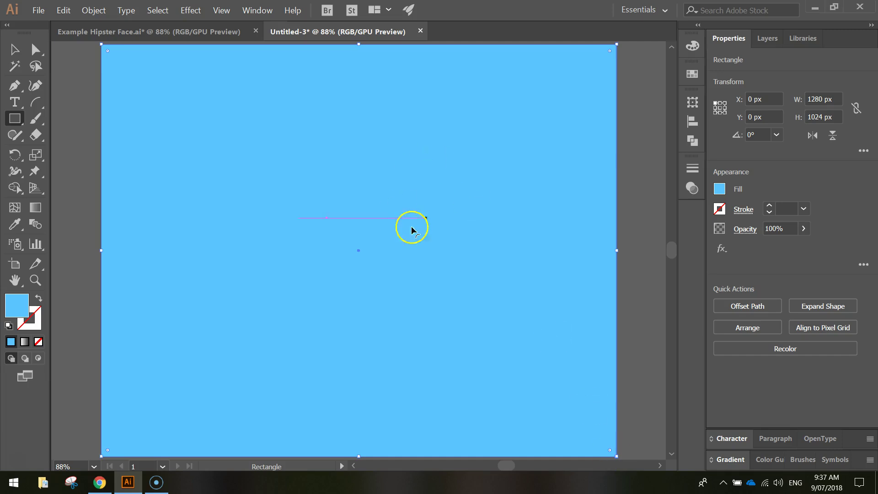
click(14, 50)
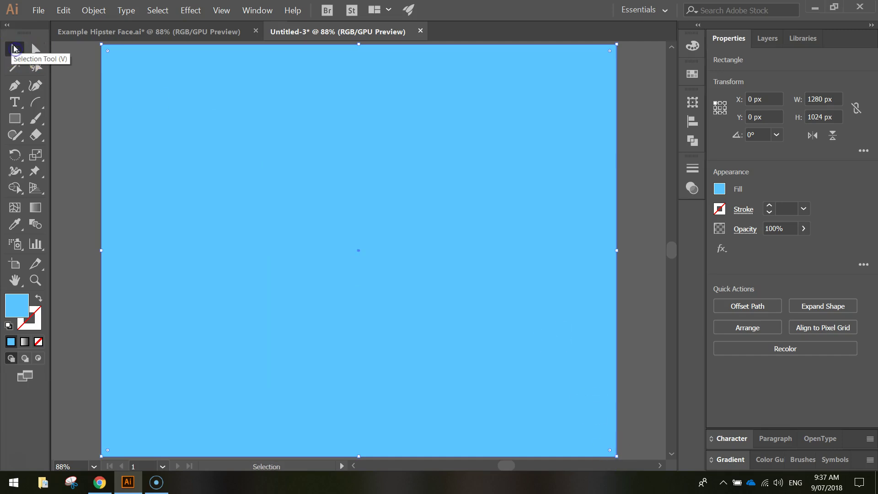
right_click(149, 80)
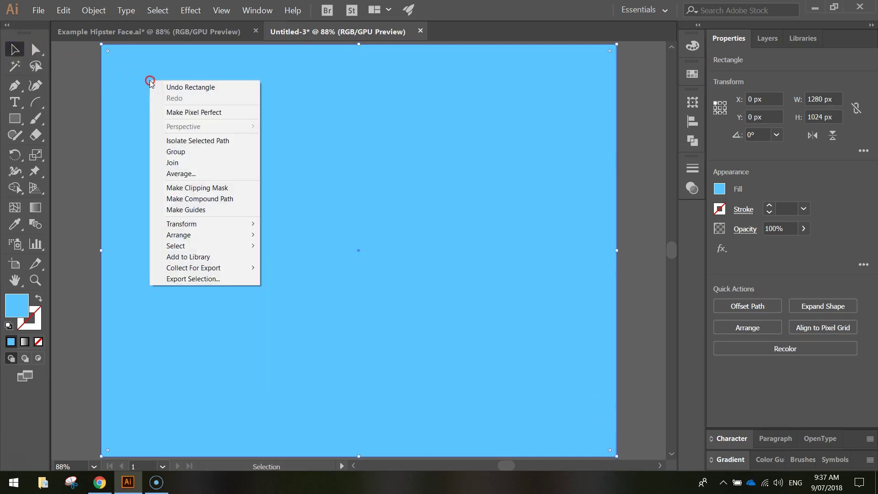
mouse_move(226, 242)
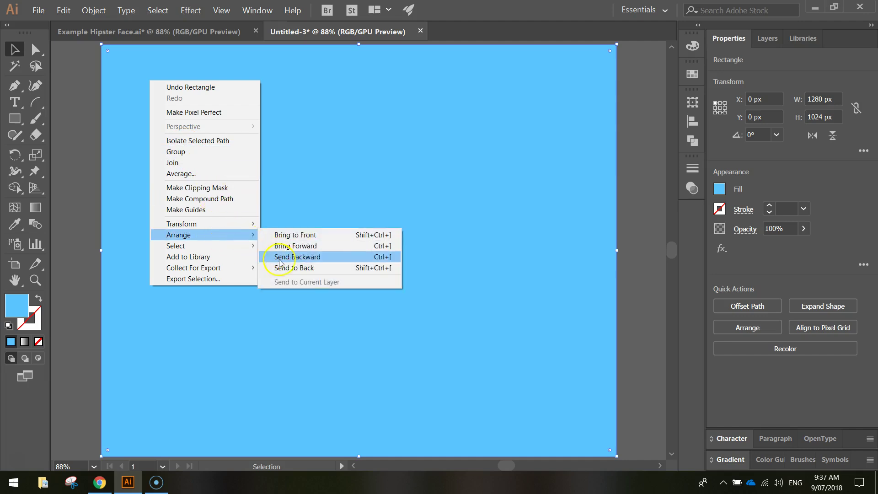
click(324, 269)
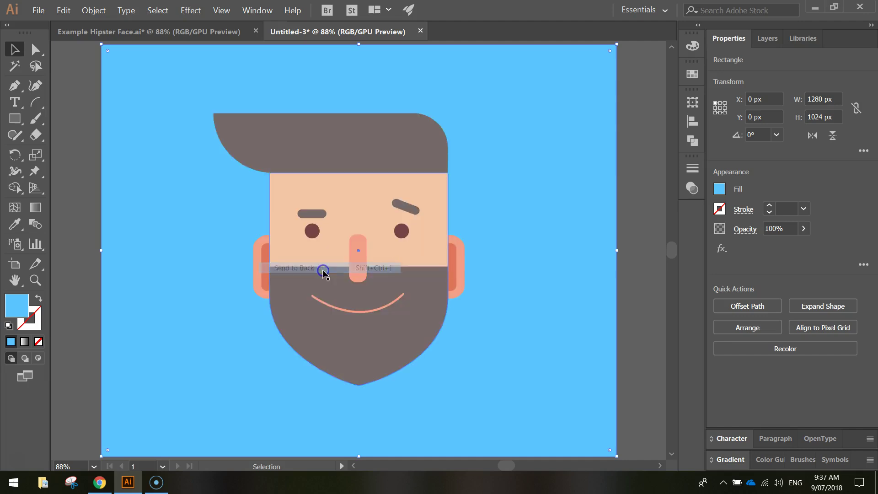
click(657, 183)
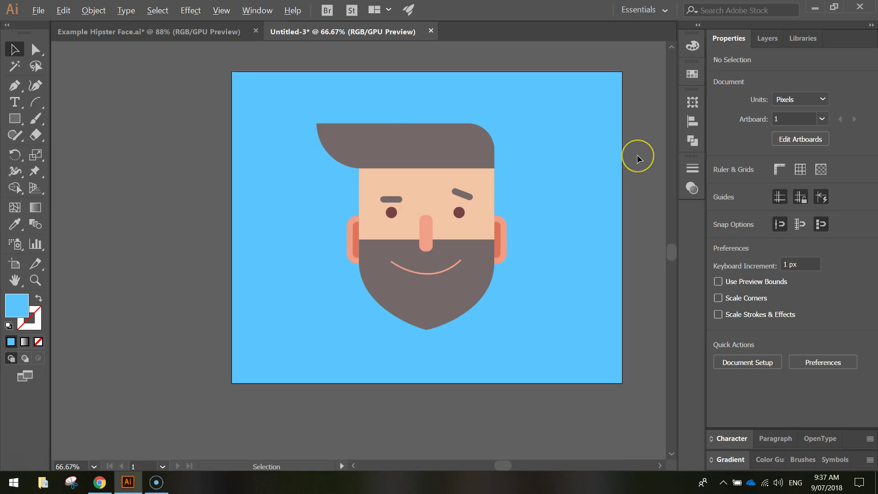
scroll(637, 154, up, 1)
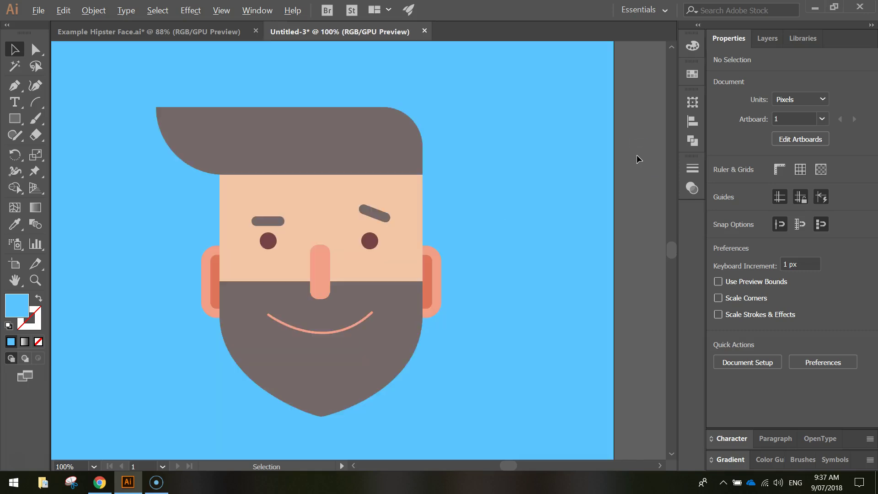
Examine the file types offered for saving the finished face document and leave without saving
scroll(637, 155, down, 1)
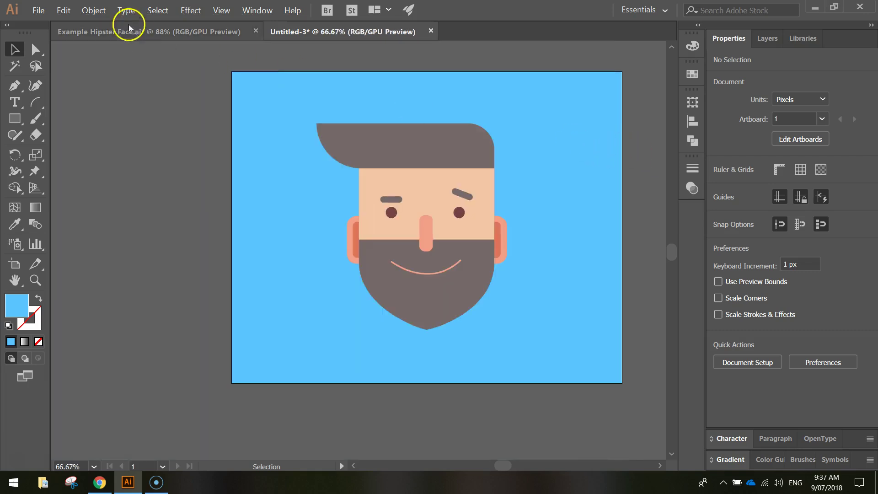
click(39, 10)
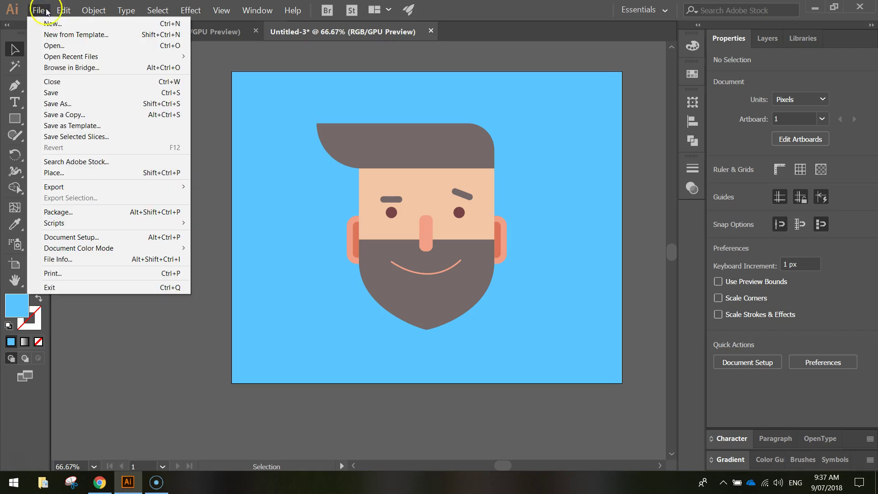
click(51, 93)
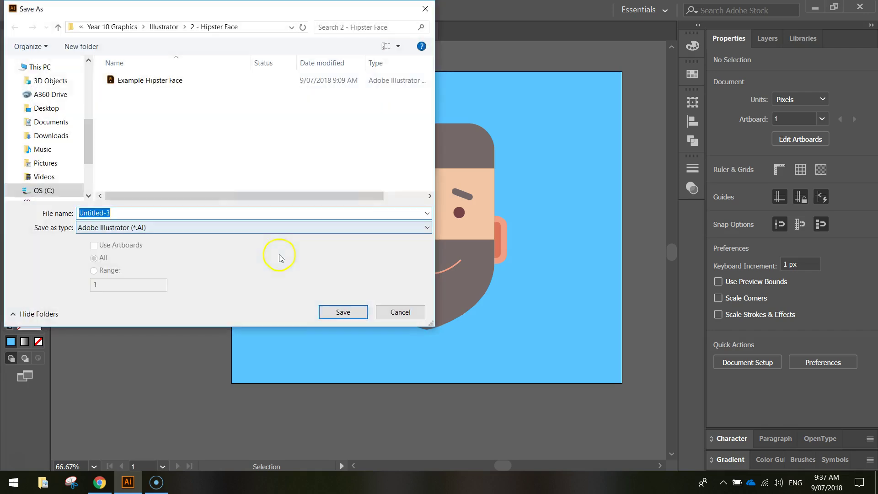
click(175, 230)
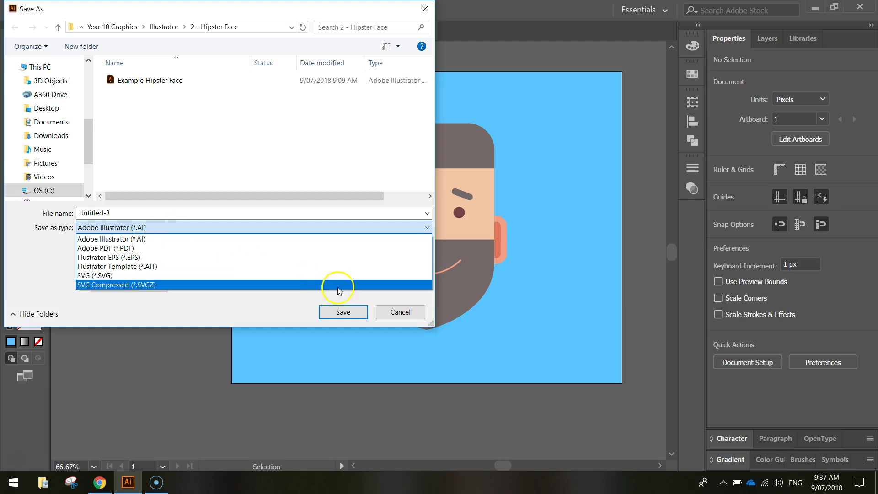
click(392, 311)
click(391, 311)
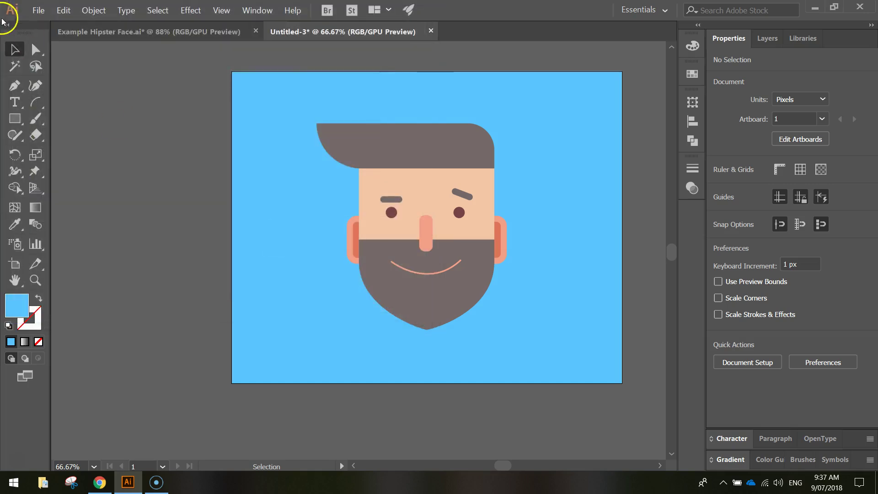
Examine the file formats that Export for Screens offers for the artboard and leave without exporting
click(39, 10)
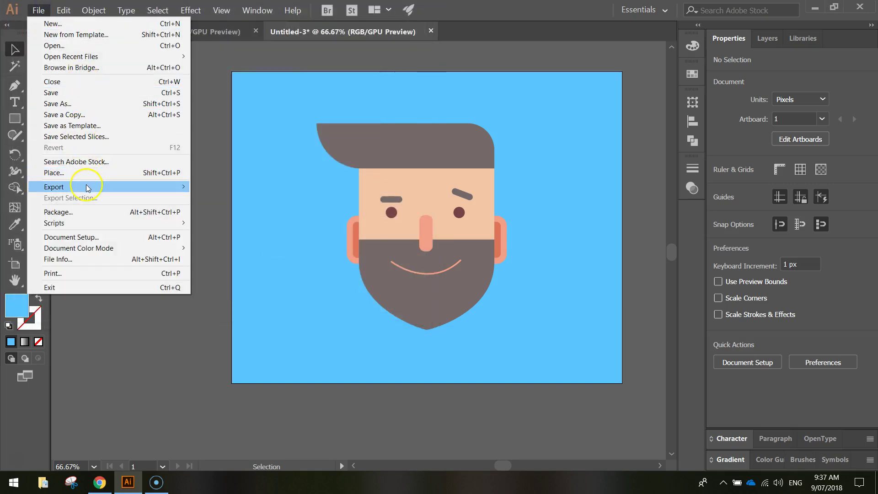
mouse_move(130, 188)
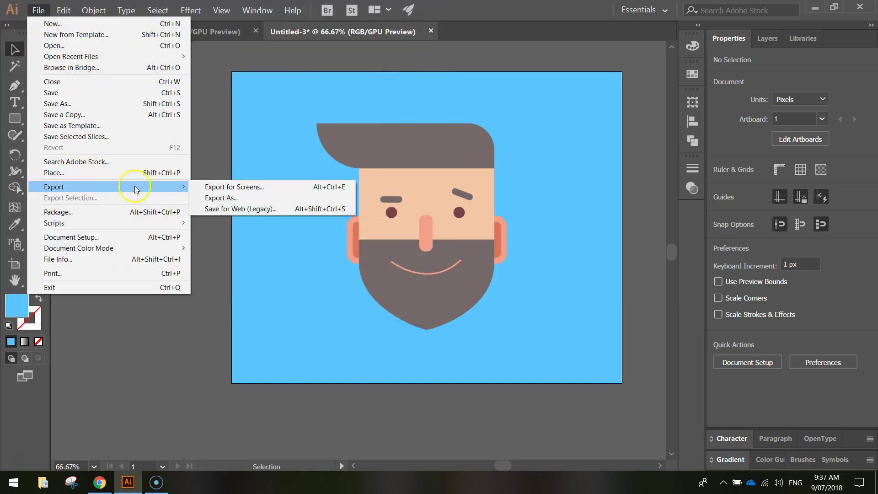
click(282, 192)
click(617, 221)
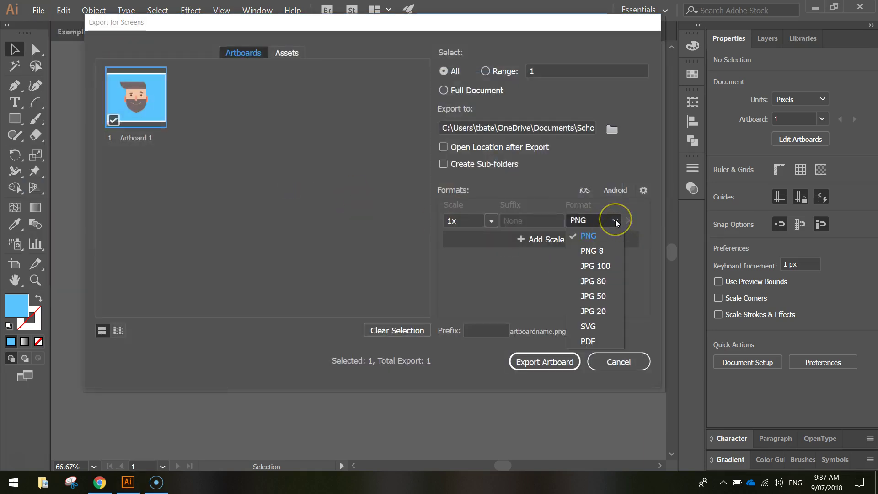
click(616, 222)
click(616, 222)
click(606, 267)
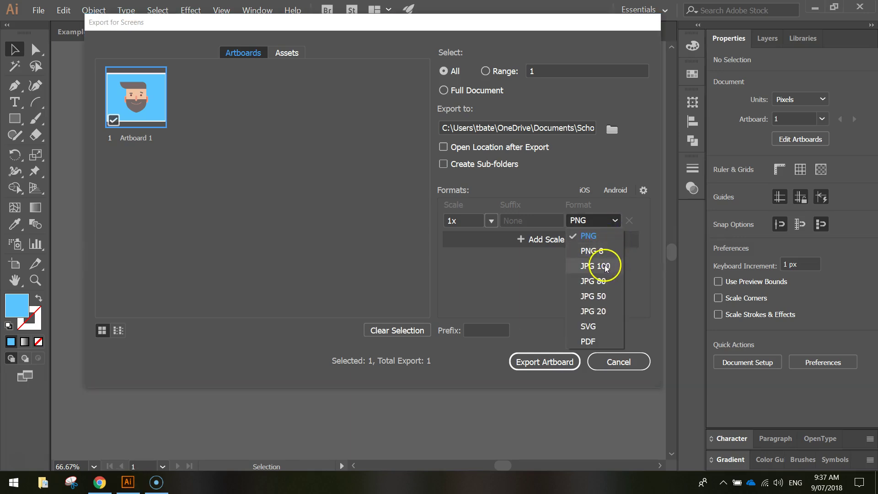
click(643, 213)
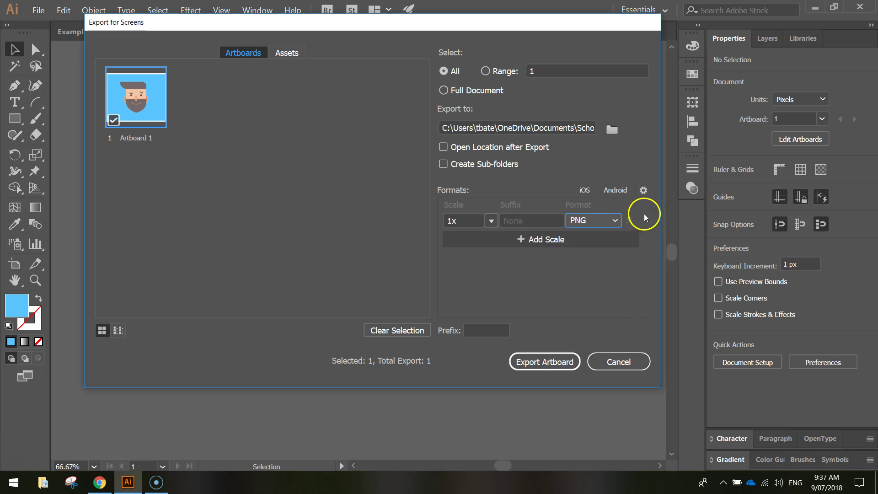
click(623, 362)
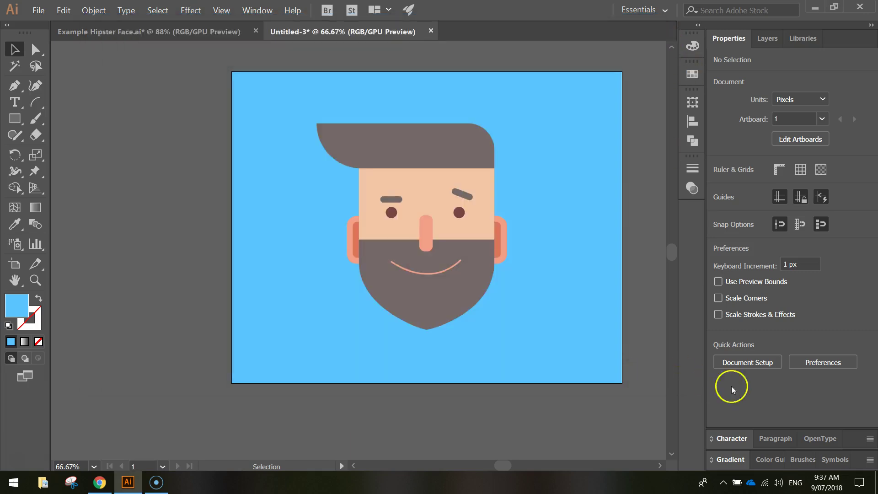